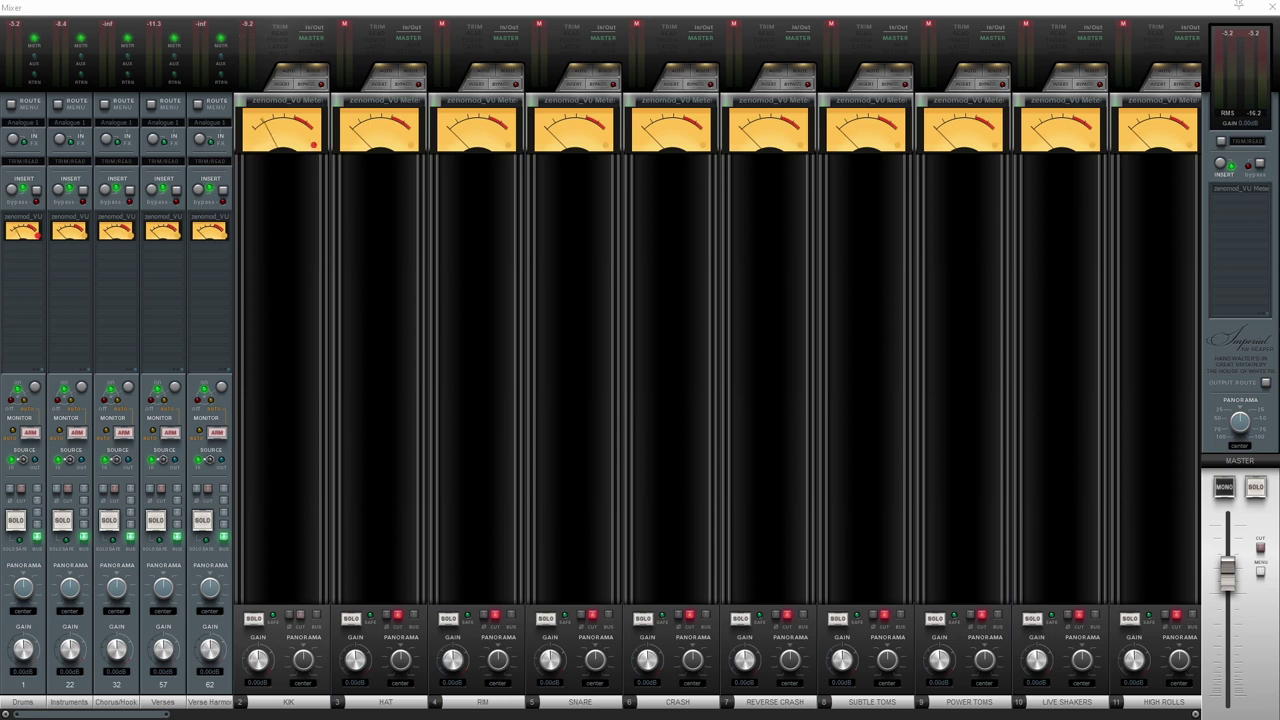
# - Clear the KIK track's peak reading, and switch the audible track from KIK to HAT by swapping their mutes
pyautogui.click(253, 21)
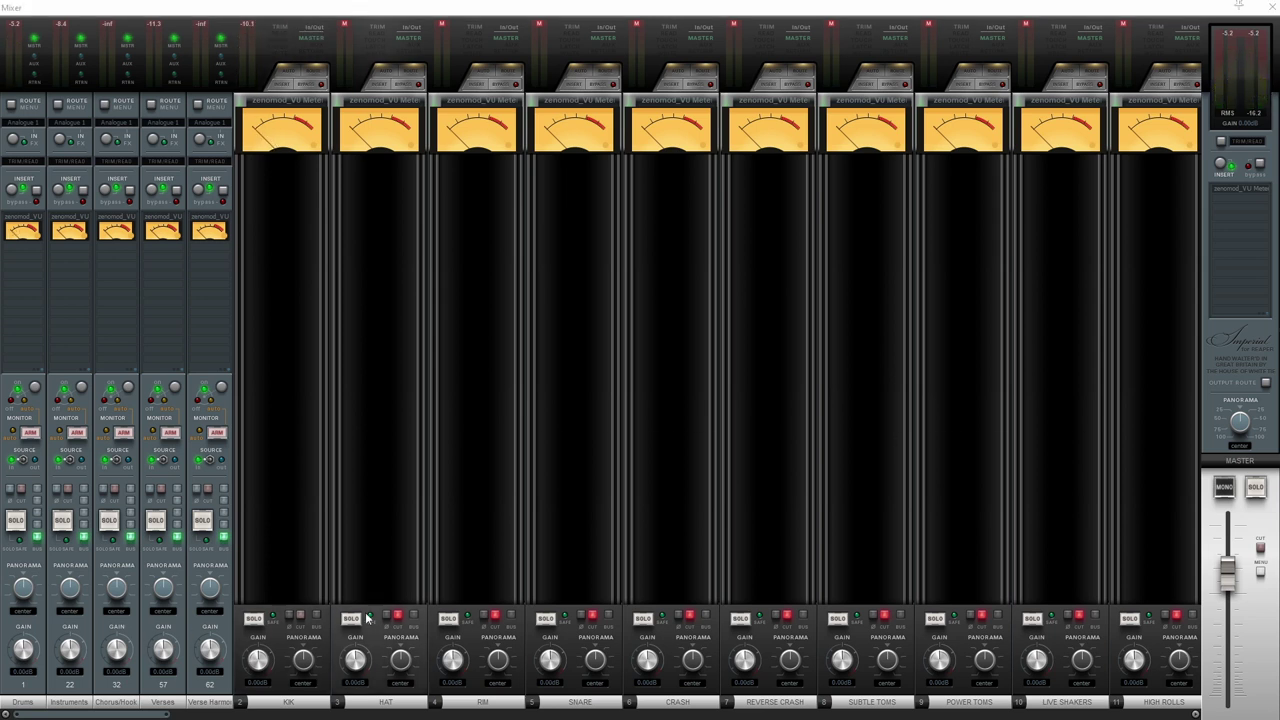
pyautogui.click(399, 621)
pyautogui.click(301, 615)
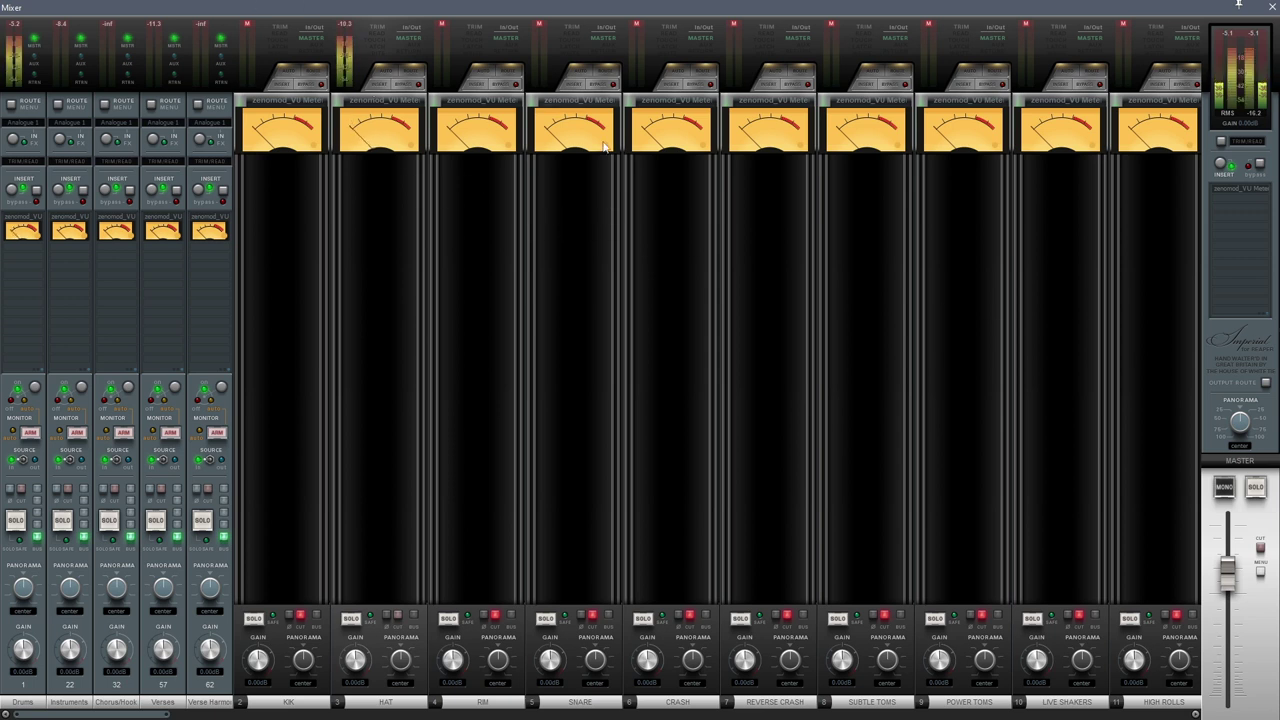
# - Audition the RIM track with its peak reading cleared, and mute it again
pyautogui.click(495, 617)
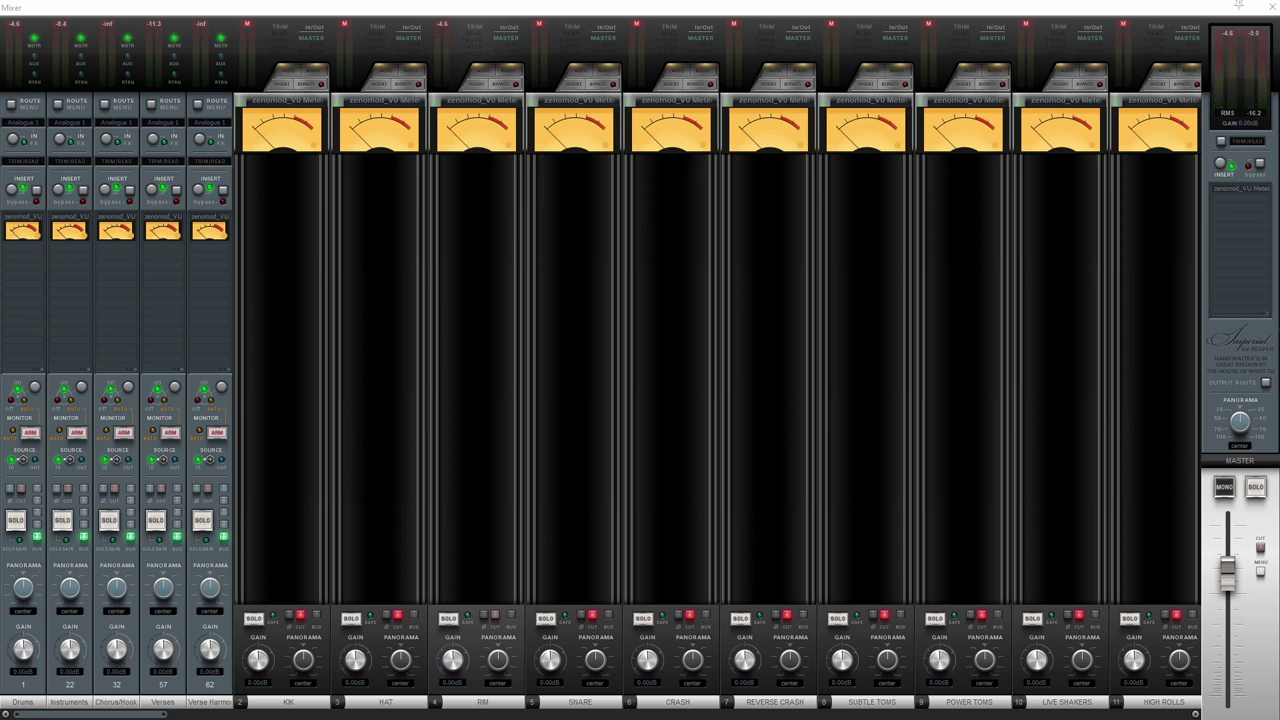
pyautogui.click(443, 25)
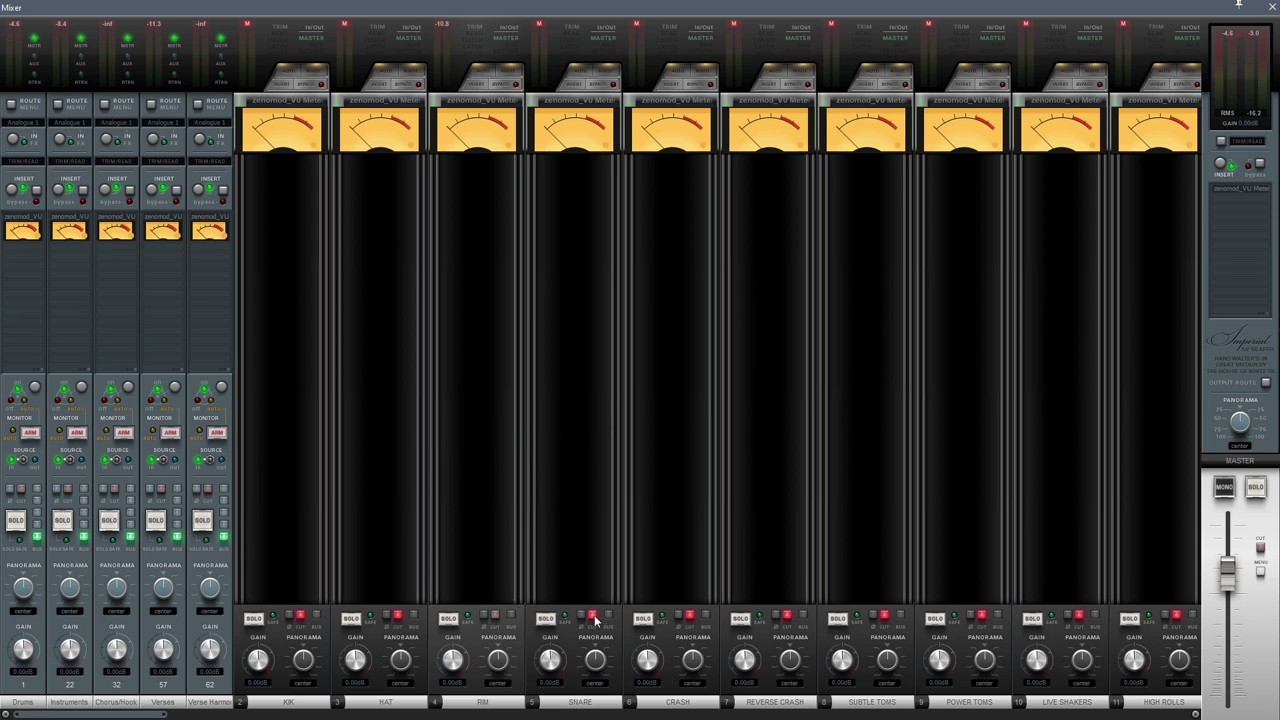
pyautogui.click(495, 615)
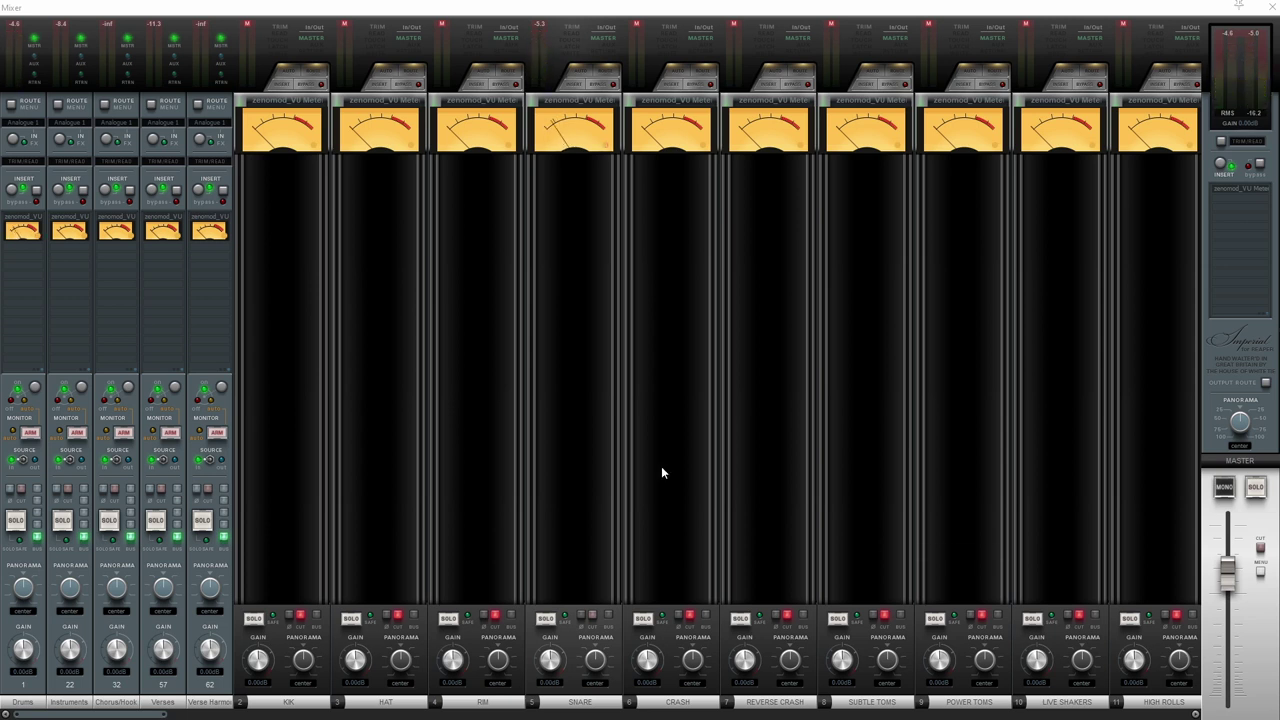
# - Clear the SNARE track's peak reading, and switch the audible track from SNARE to CRASH by swapping their mutes
pyautogui.click(541, 23)
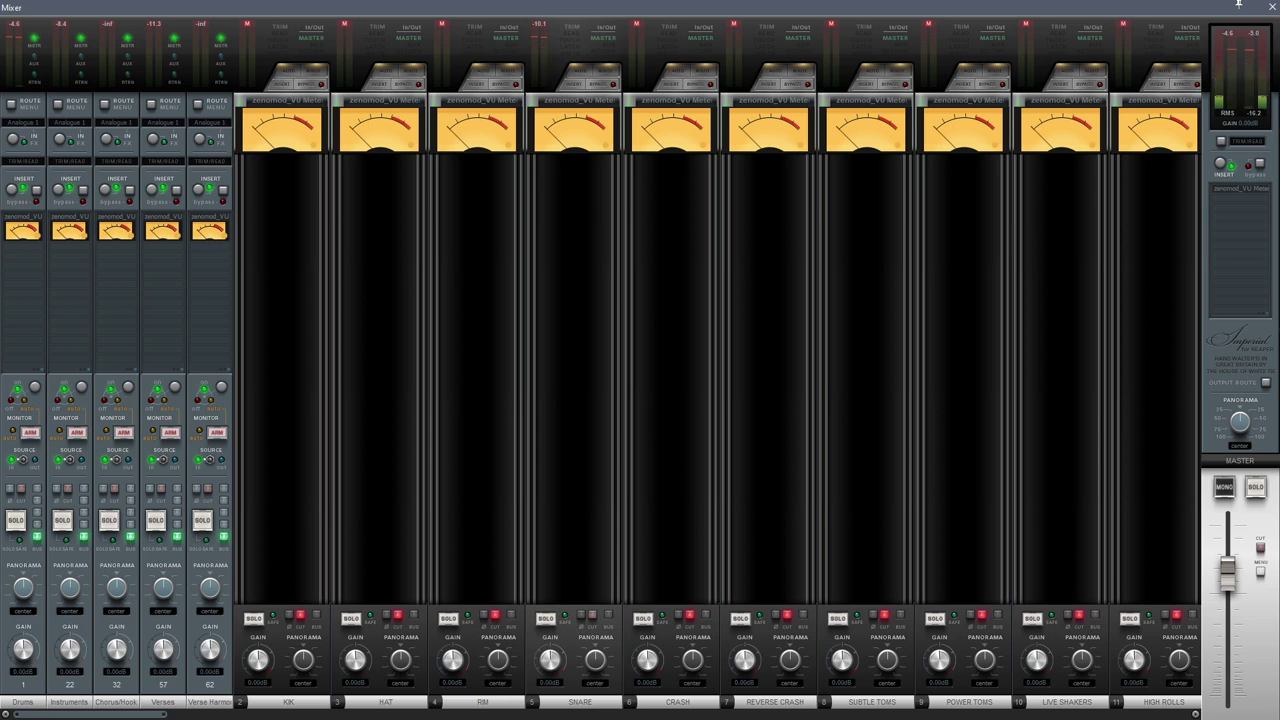
pyautogui.click(689, 614)
pyautogui.click(592, 614)
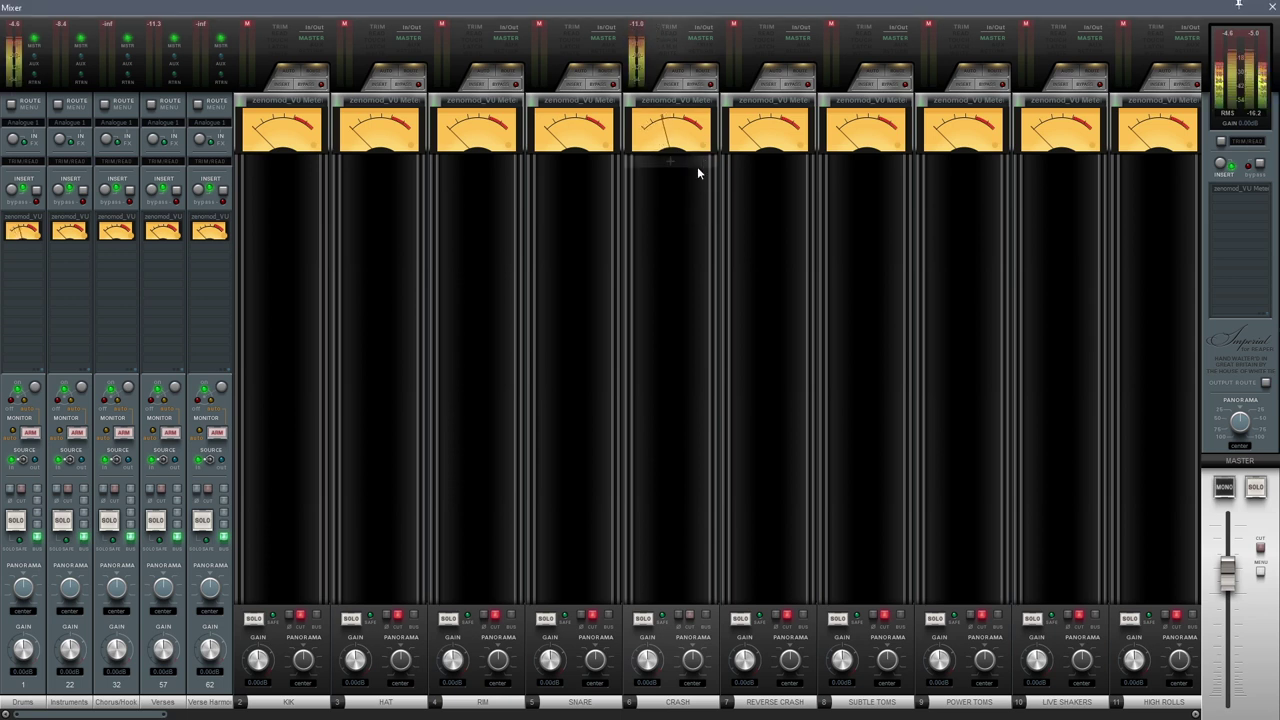
# - Stop the CRASH playback, and play the REVERSE CRASH track with its peak reading cleared
pyautogui.press('space')
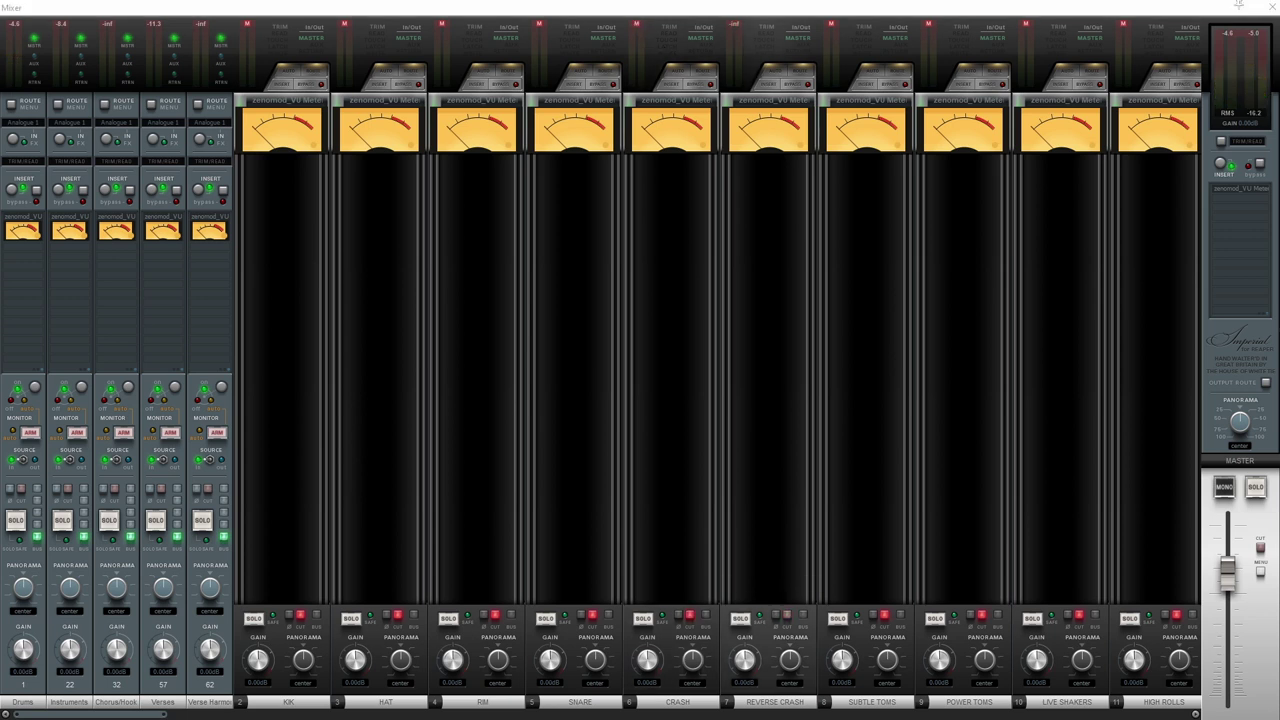
pyautogui.press('space')
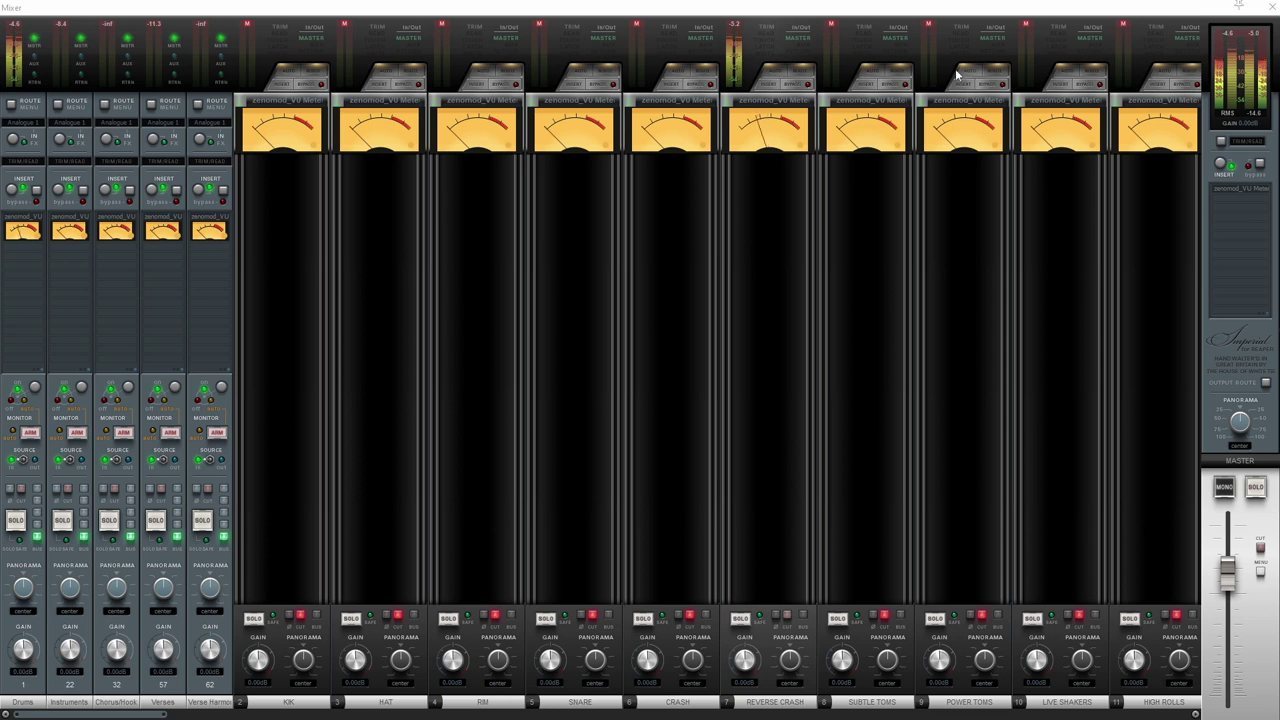
pyautogui.click(732, 33)
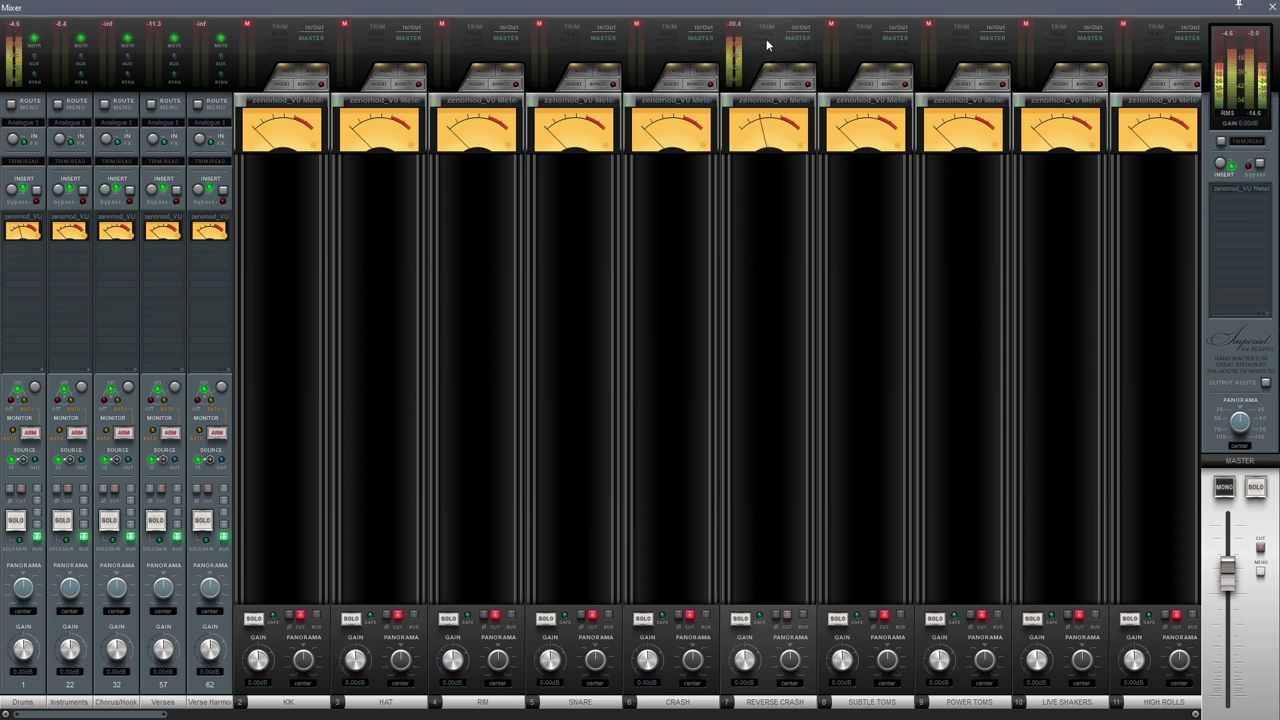
# - Unmute SUBTLE TOMS and open its VU meter plug-in window, placed over the channel strips just below the small meters
pyautogui.click(884, 623)
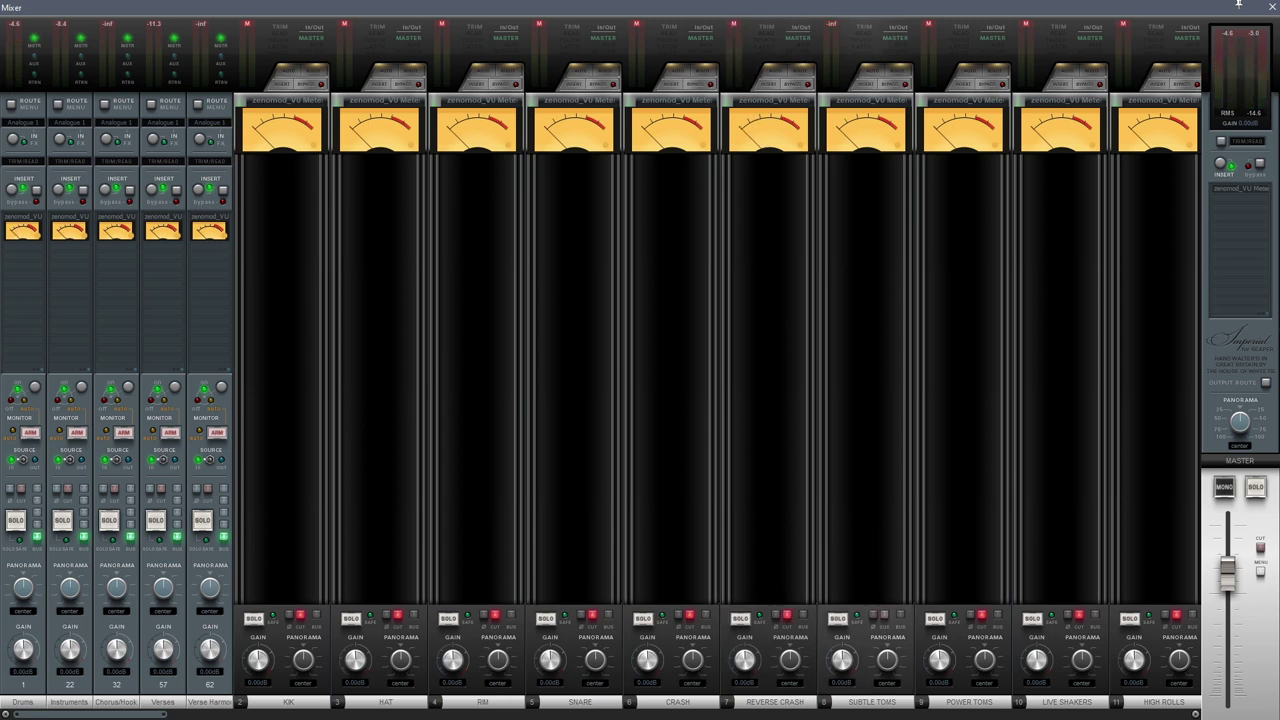
pyautogui.click(1238, 5)
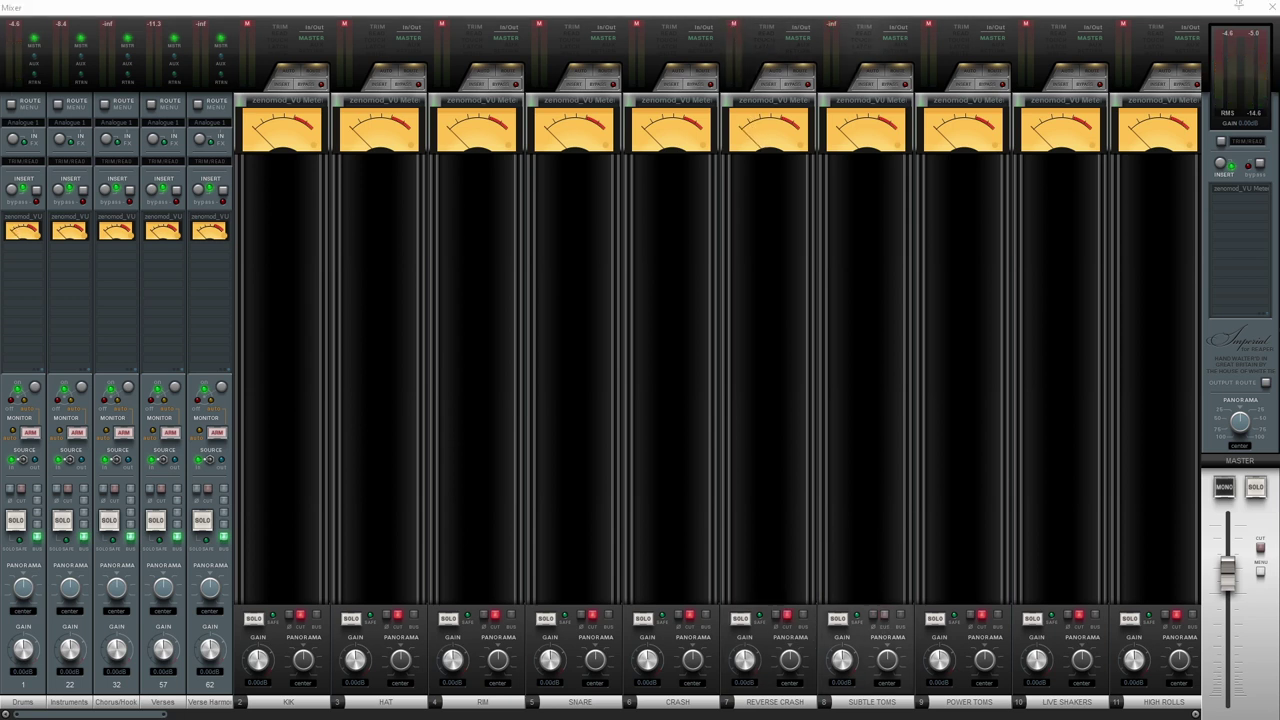
pyautogui.click(871, 106)
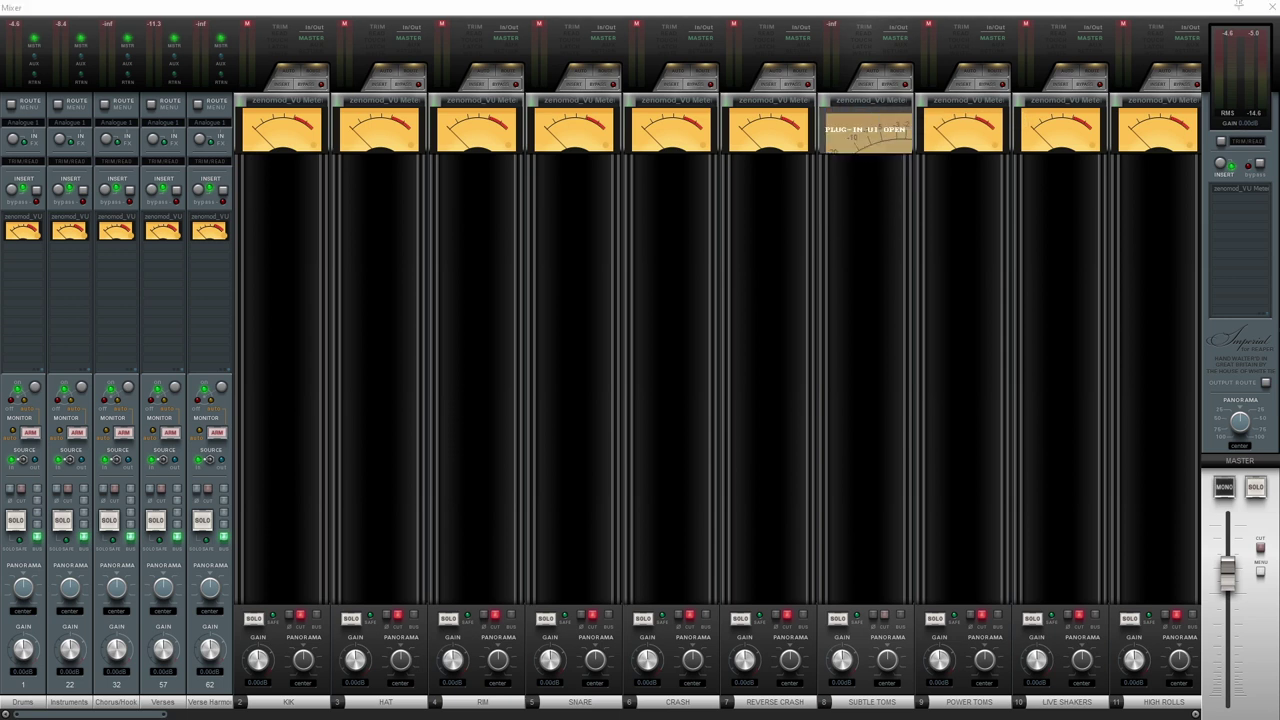
pyautogui.moveTo(571, 339); pyautogui.dragTo(733, 155)
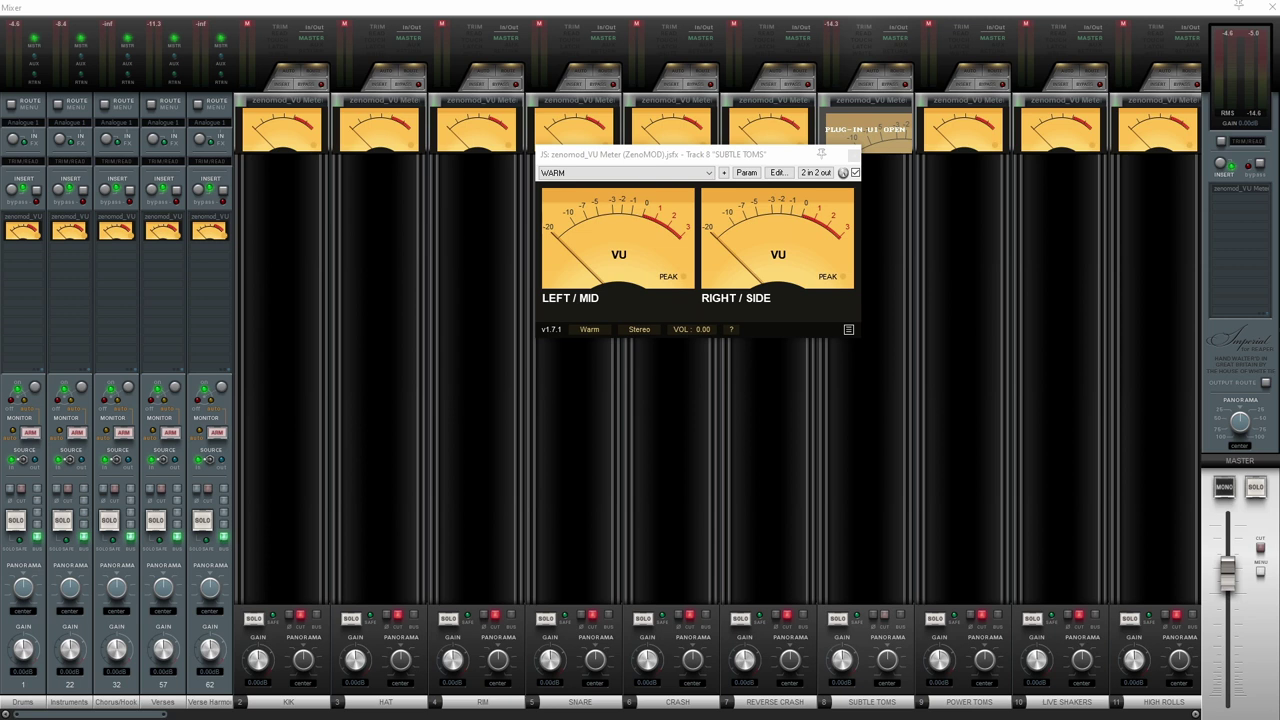
# - Clear the SUBTLE TOMS peak reading, check the level in its VU meter window, and close that window
pyautogui.click(831, 24)
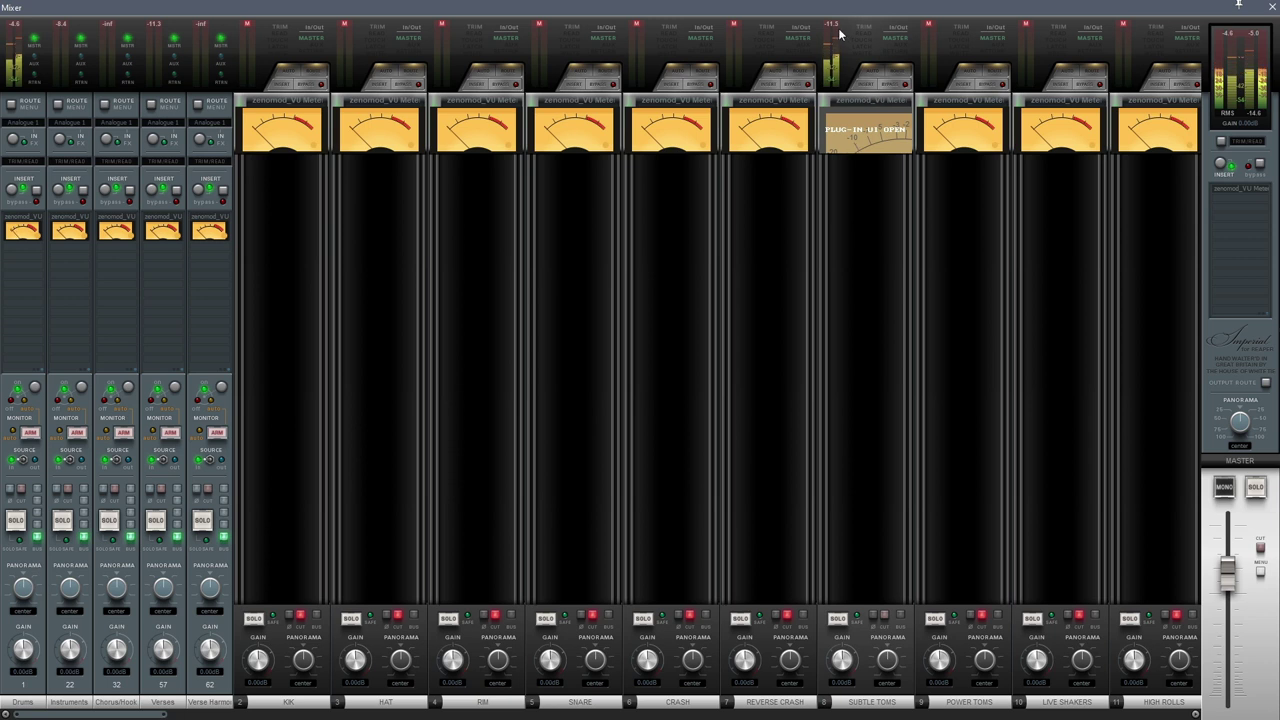
pyautogui.click(868, 104)
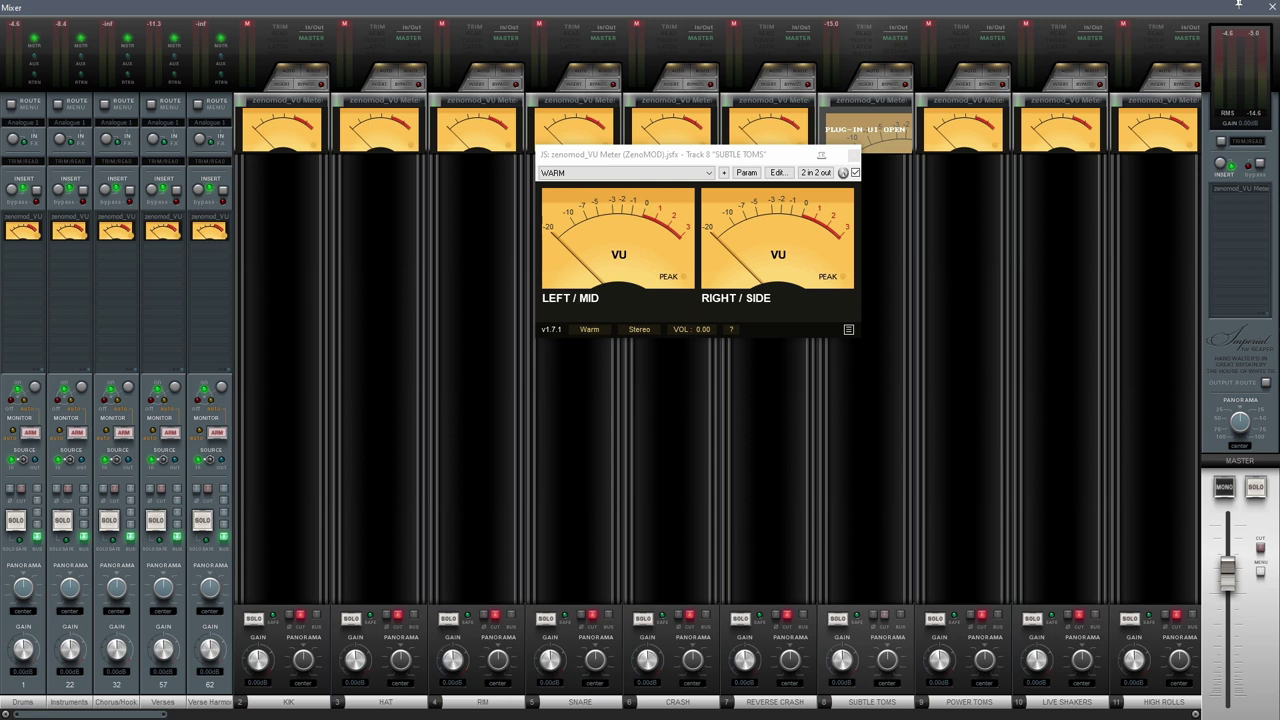
pyautogui.click(853, 157)
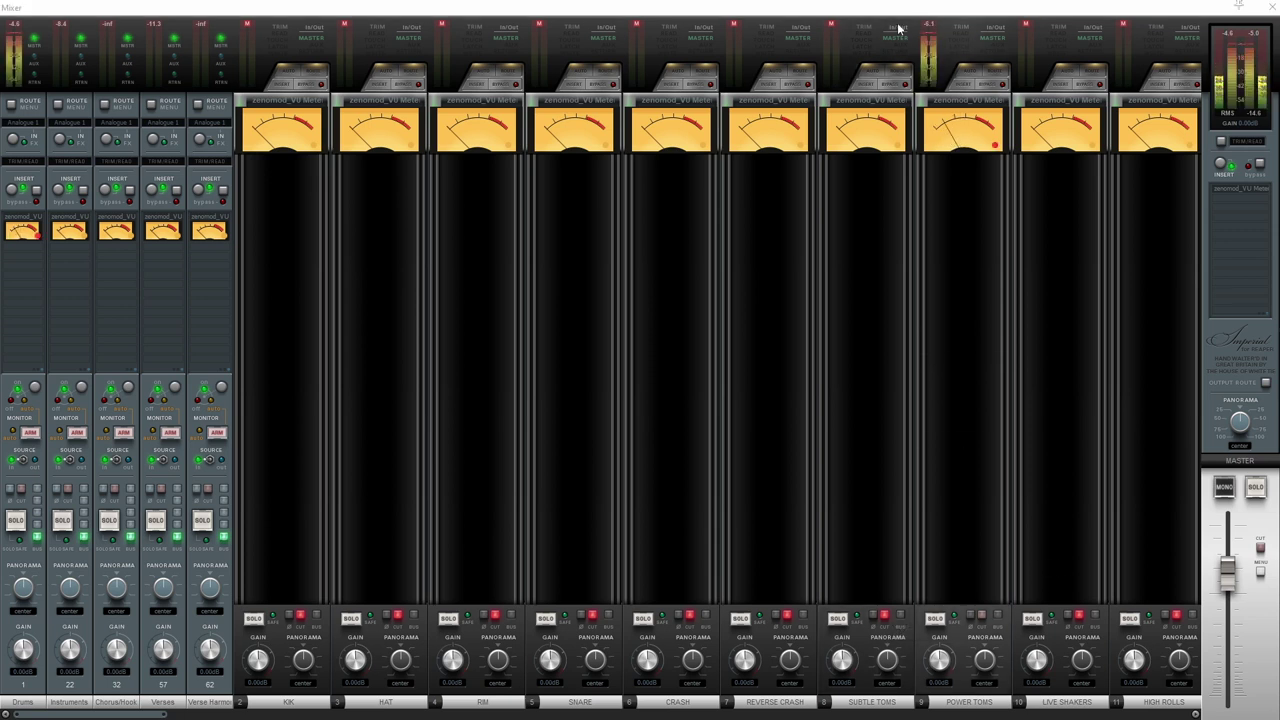
# - Clear the POWER TOMS peak reading and mute the track
pyautogui.click(934, 28)
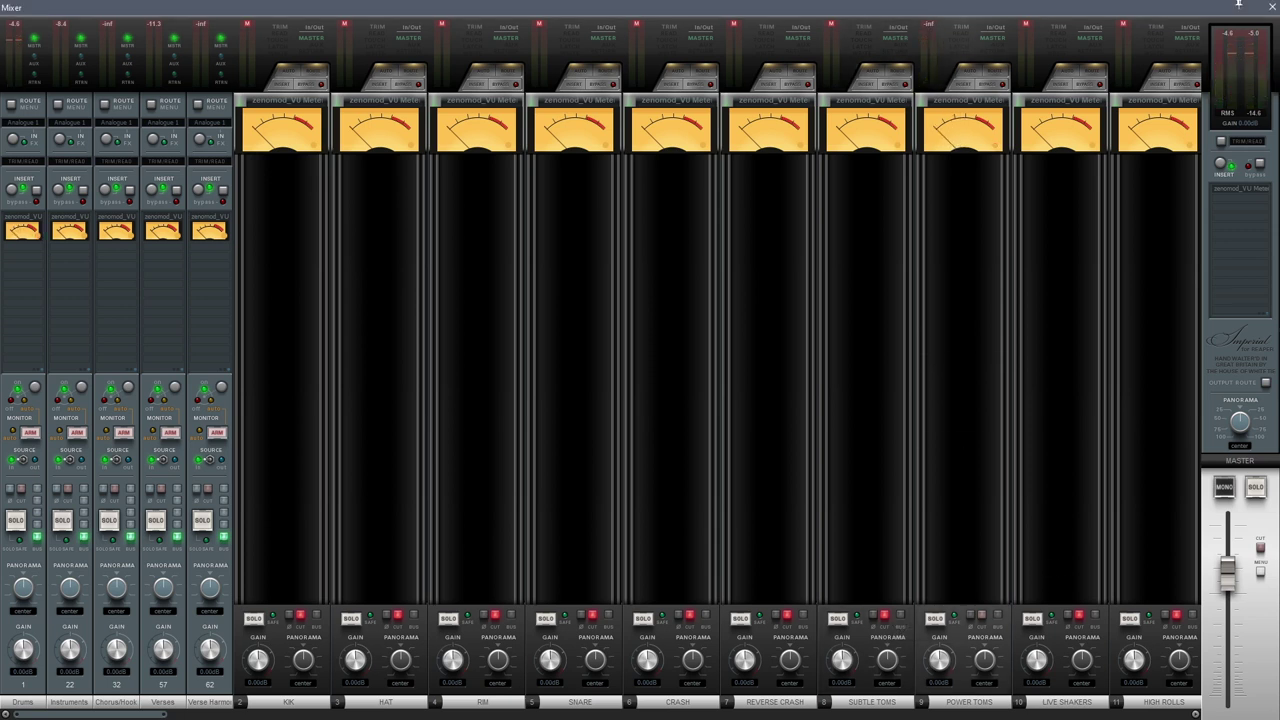
pyautogui.click(1238, 5)
pyautogui.click(984, 615)
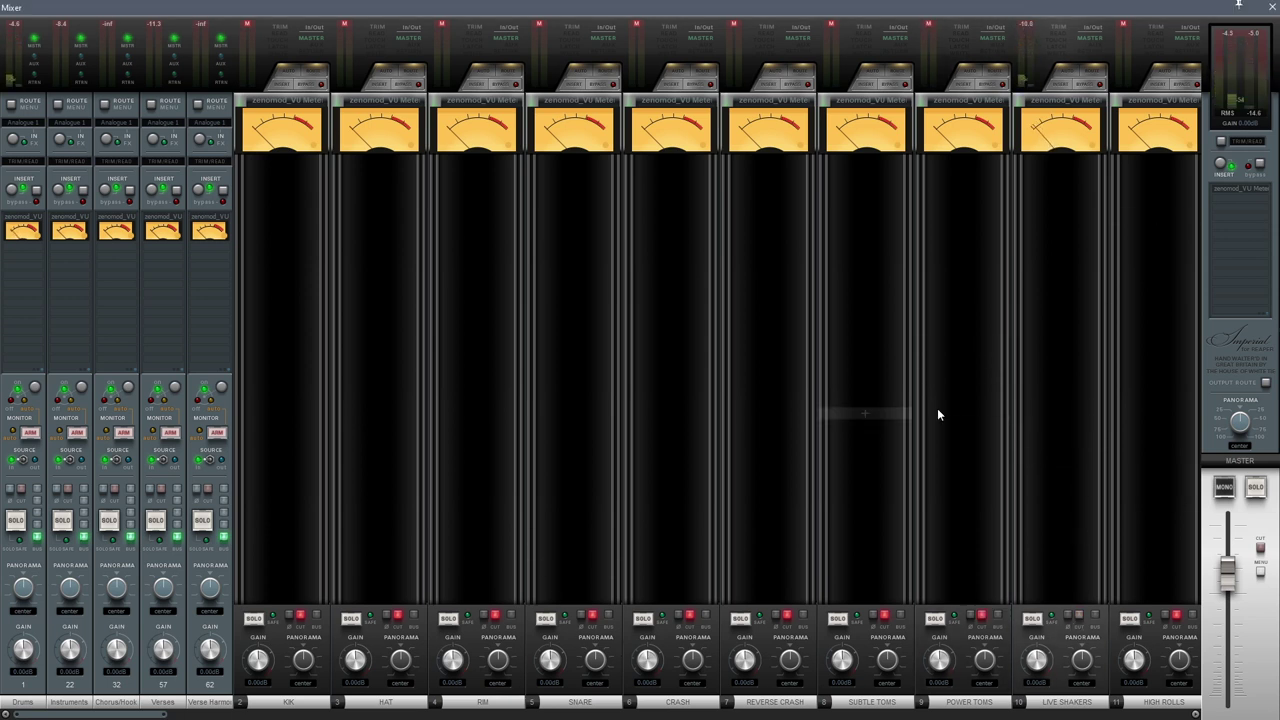
# - Clear the peak reading on the HIGH ROLLS track
pyautogui.click(1238, 6)
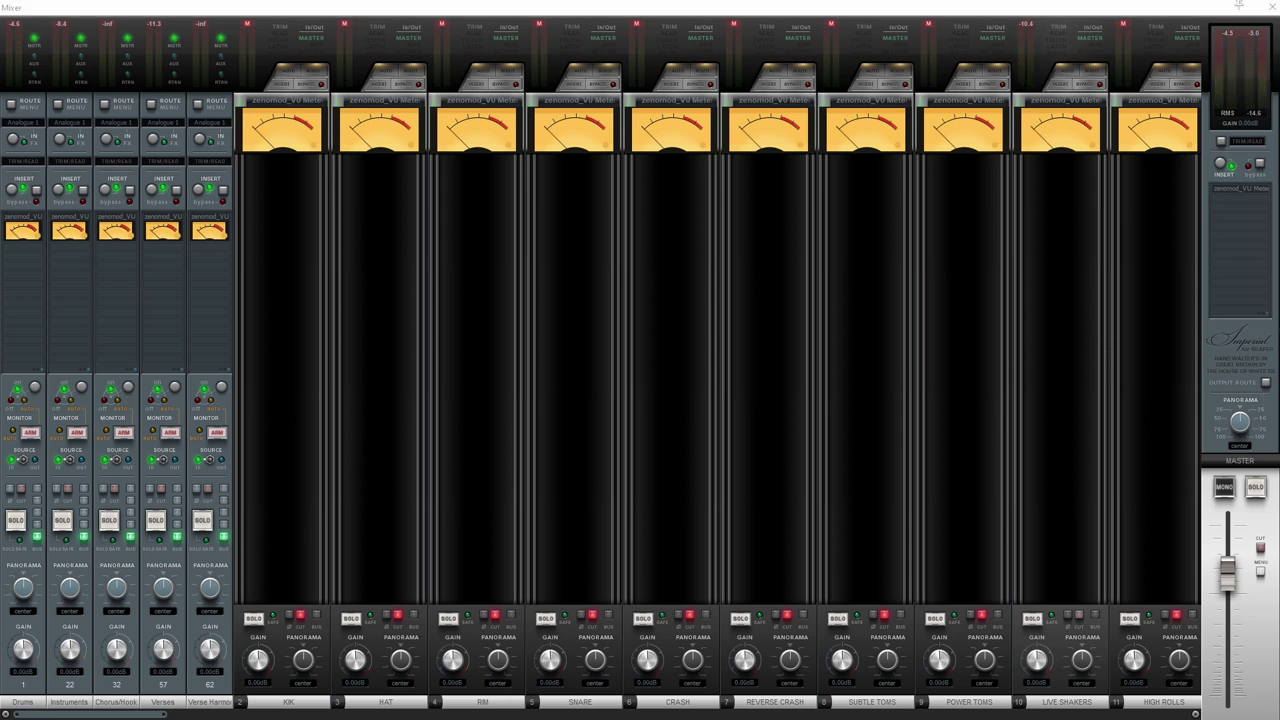
pyautogui.moveTo(90, 714); pyautogui.dragTo(91, 714)
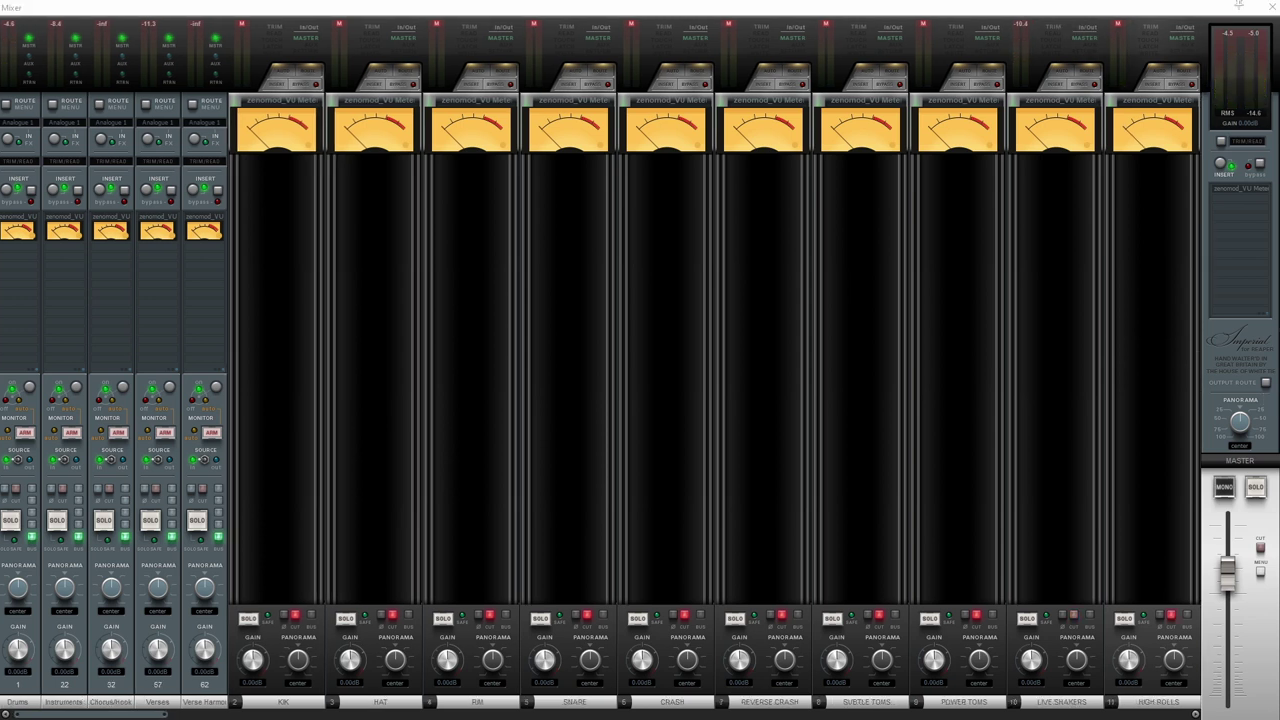
pyautogui.click(1117, 25)
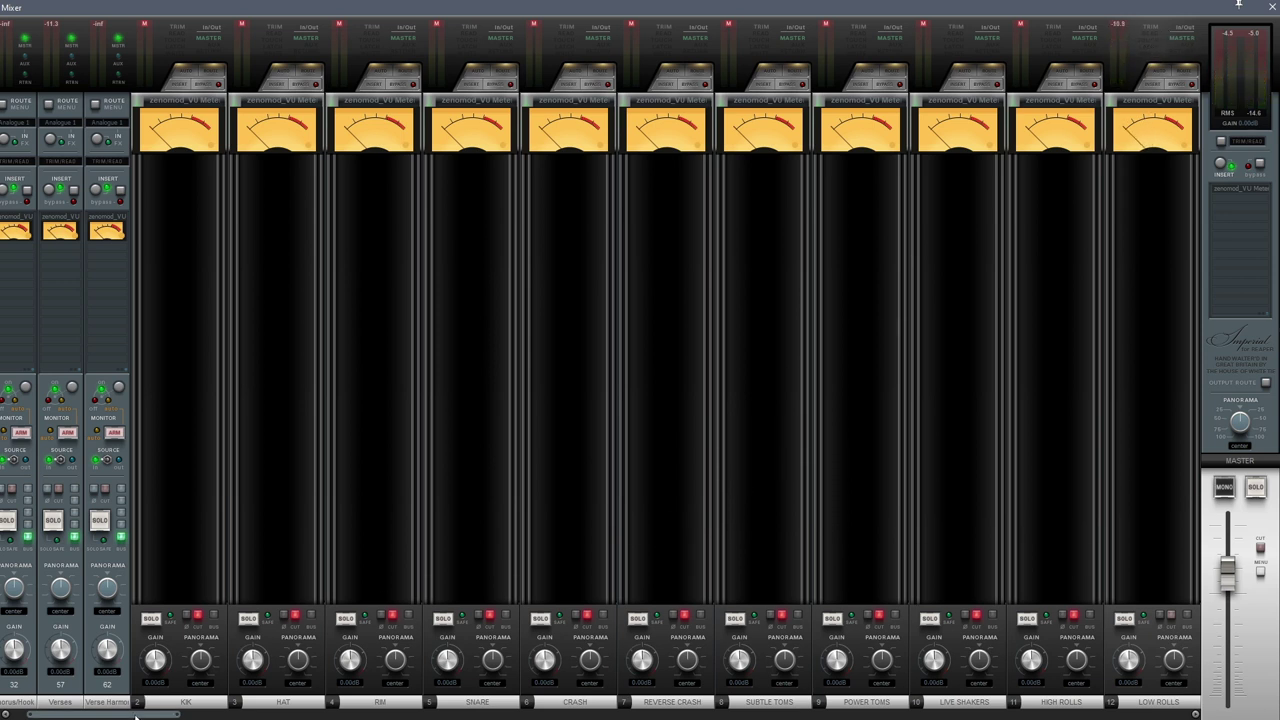
# - Unmute SHAKER ROLL to check its level, and stop playback
pyautogui.moveTo(146, 714); pyautogui.dragTo(270, 688)
pyautogui.click(287, 614)
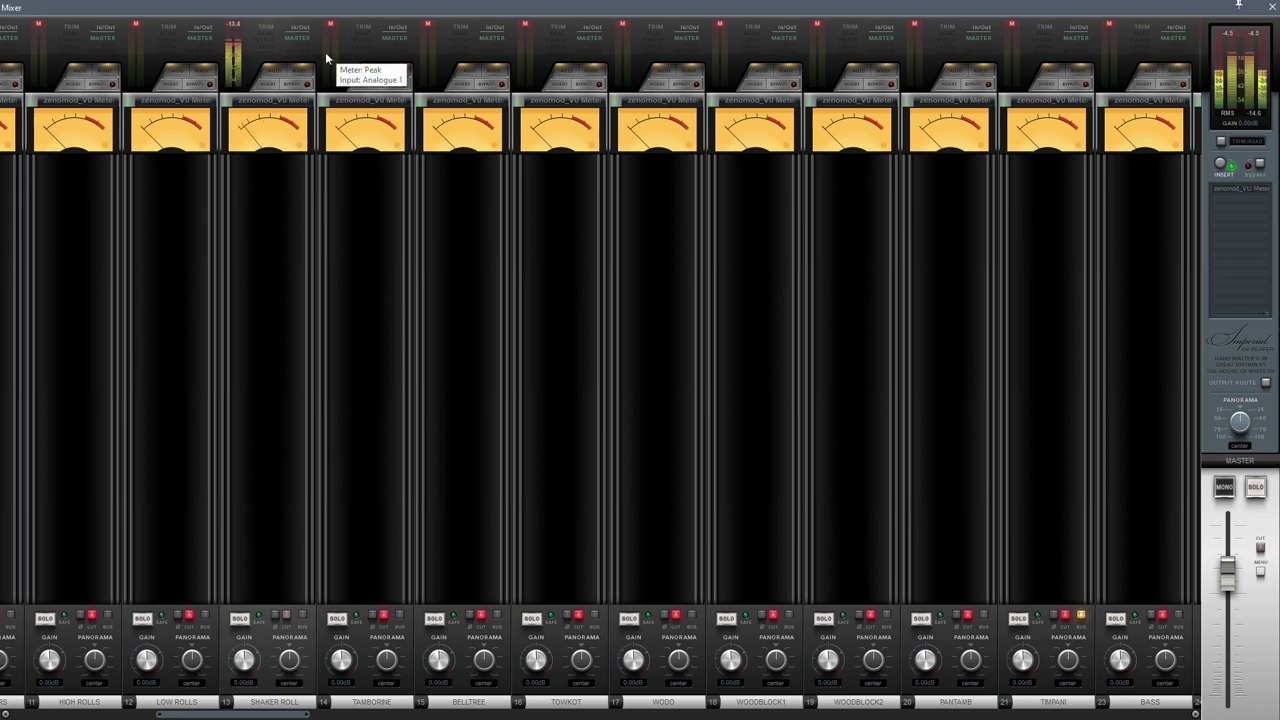
pyautogui.press('space')
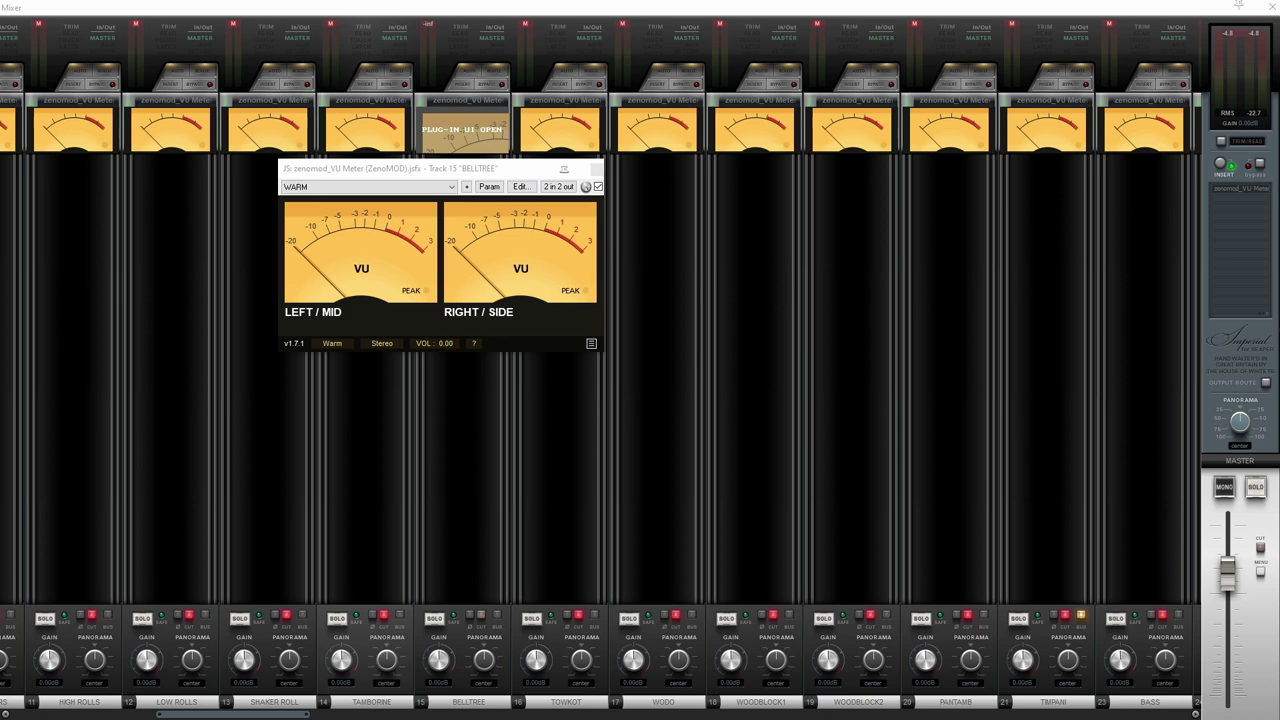
# - Clear the BELLTREE peak reading and close its VU meter window
pyautogui.click(428, 27)
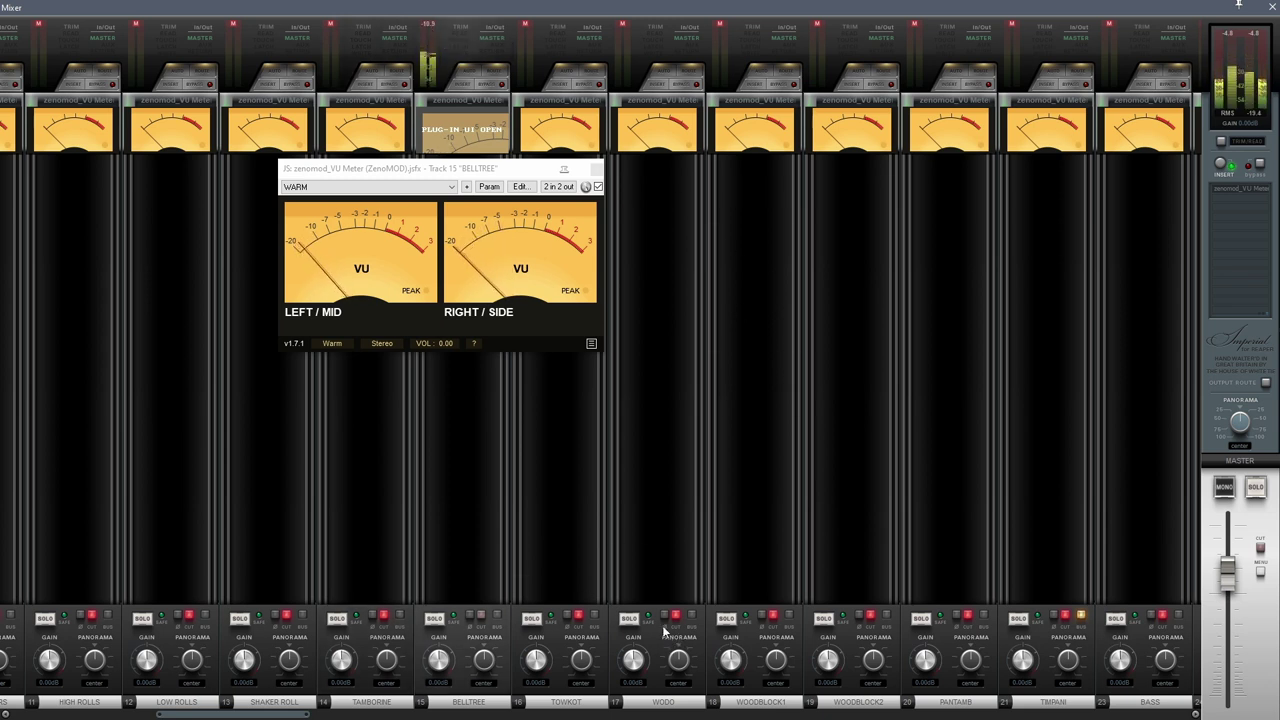
pyautogui.click(593, 168)
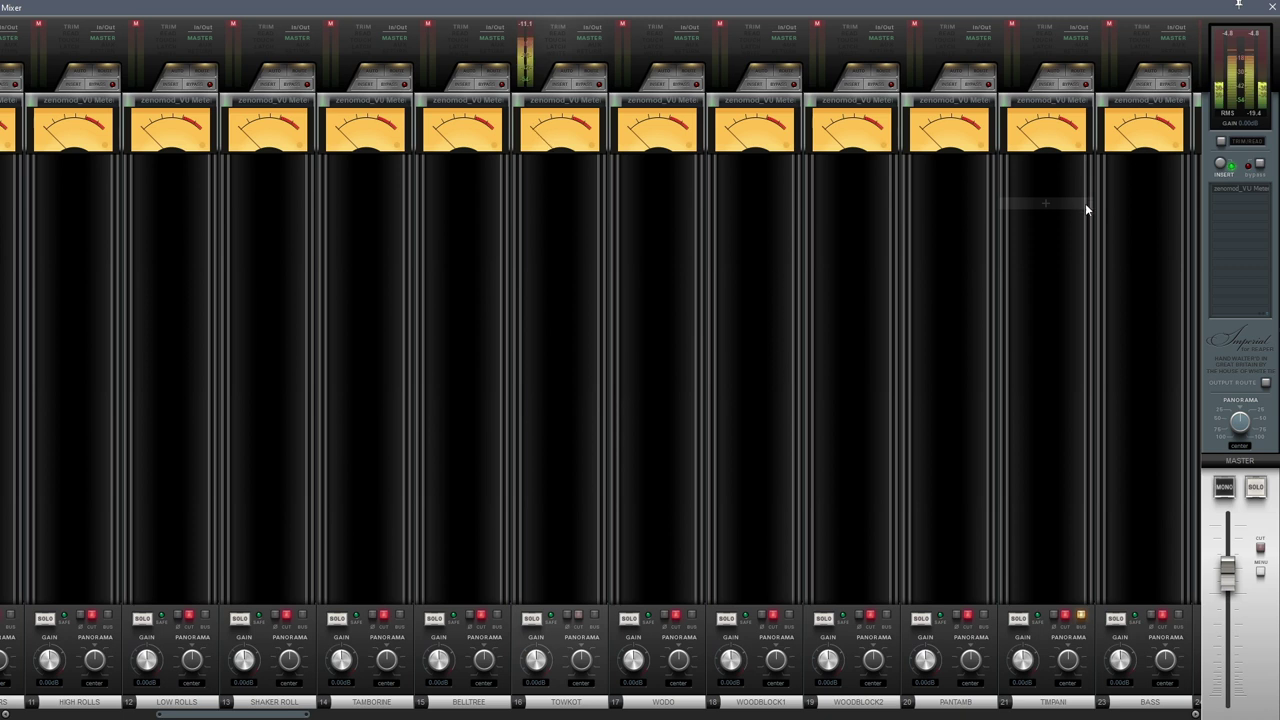
# - Mute TOWKOT, and check the TIMPANI track with its peak reading cleared
pyautogui.click(580, 615)
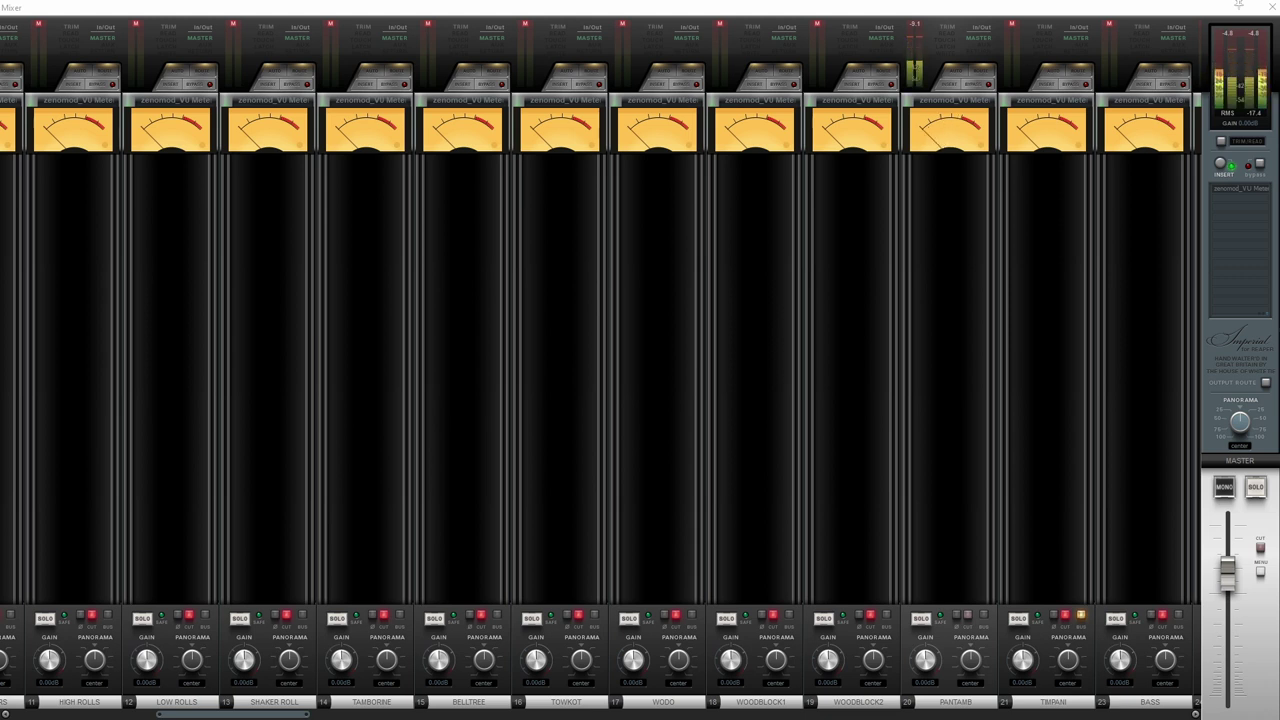
pyautogui.click(1048, 704)
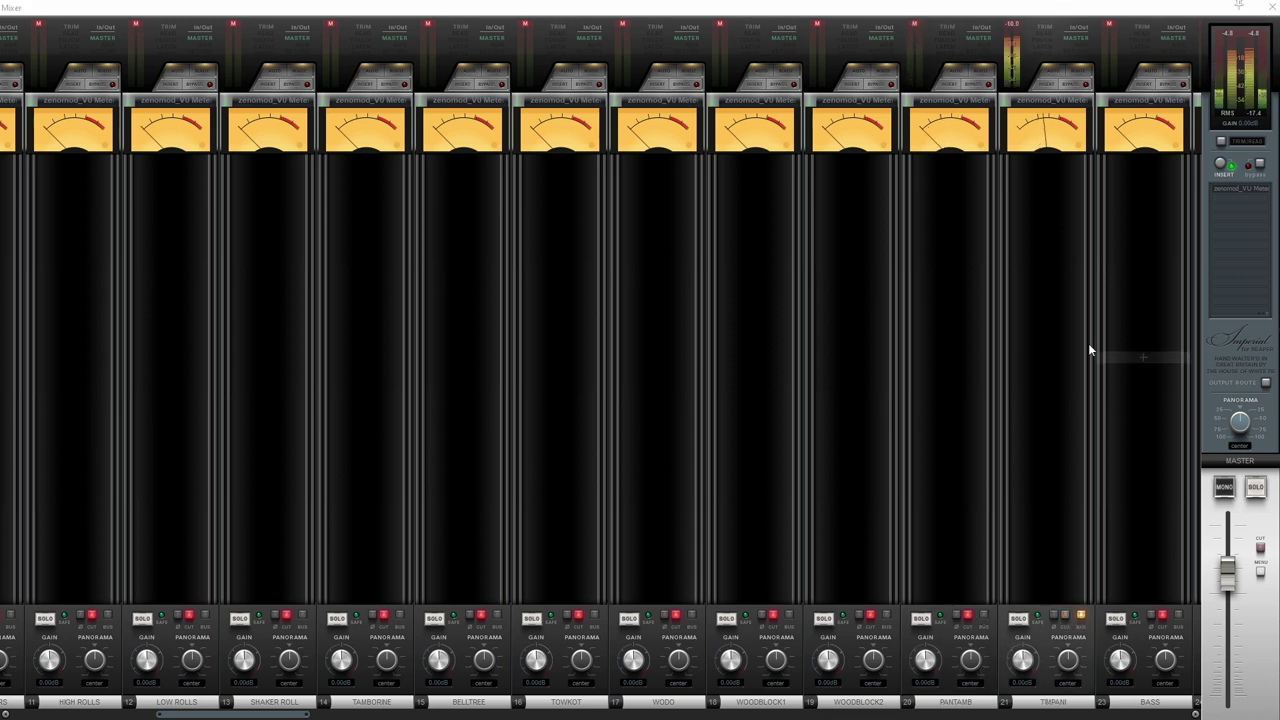
pyautogui.click(1014, 25)
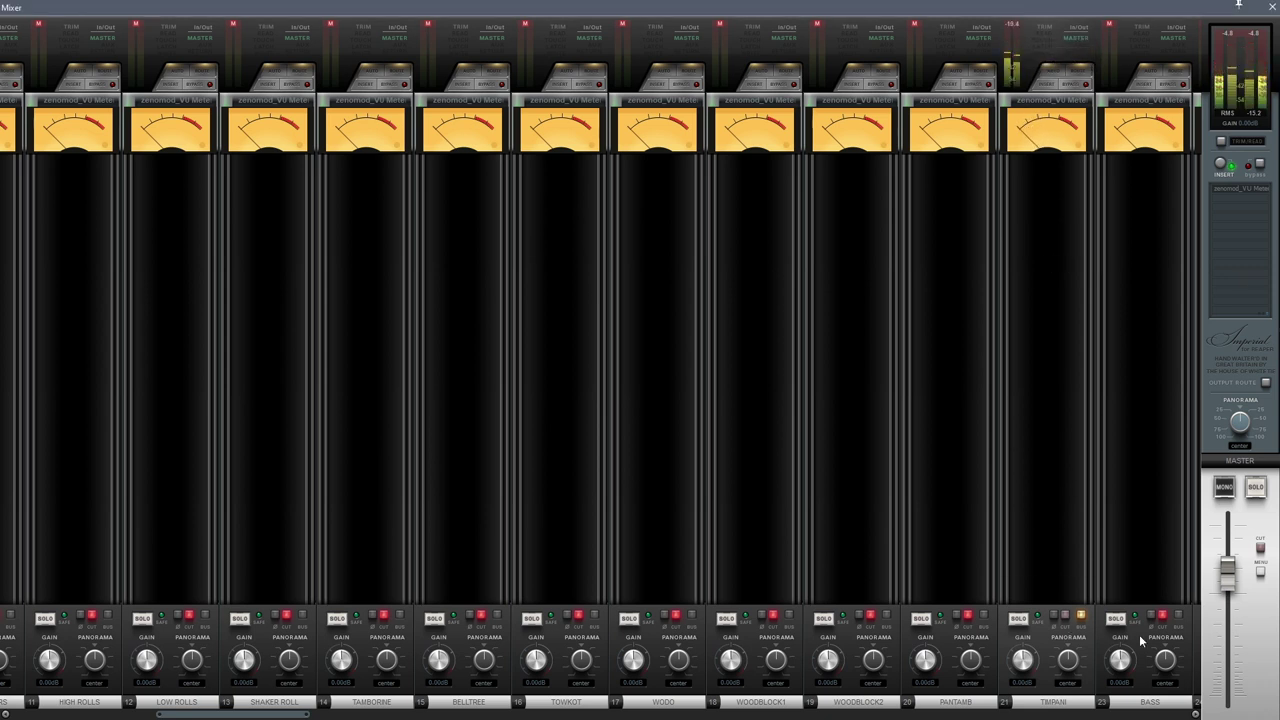
# - Unmute the BASS track and play it to check its level, and stop playback
pyautogui.hscroll(5, 1150, 301)
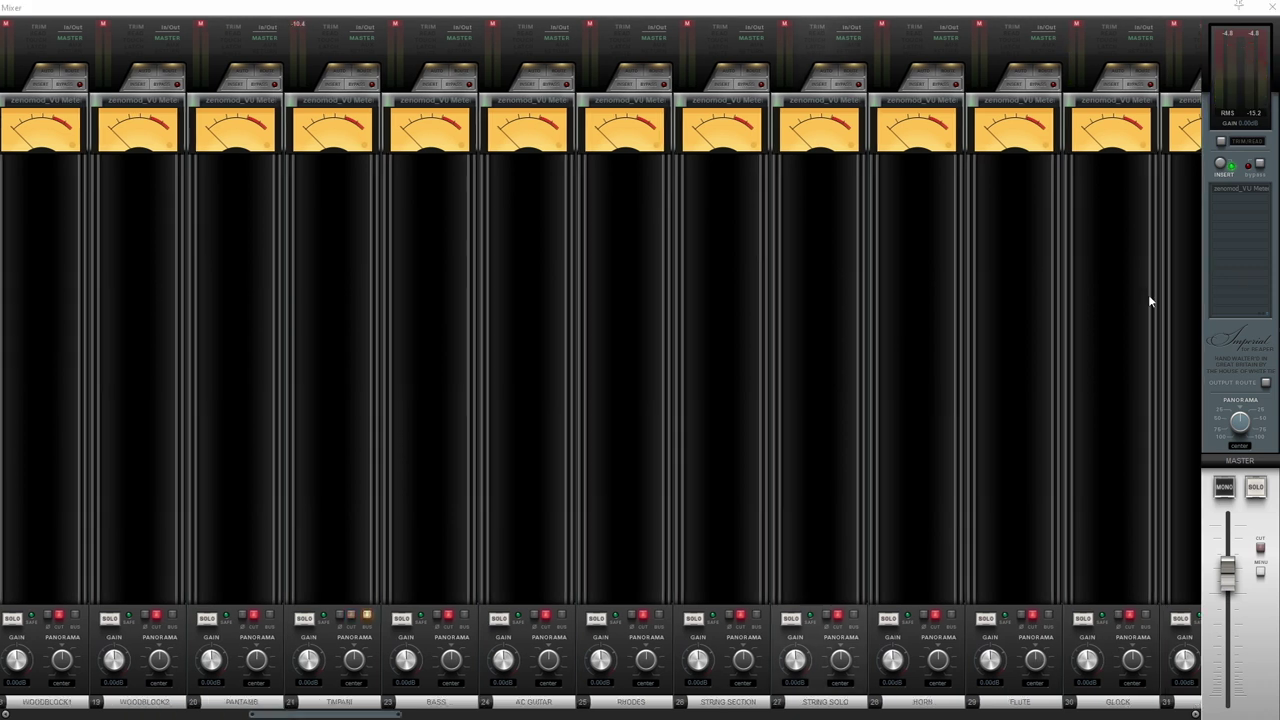
pyautogui.click(438, 692)
pyautogui.moveTo(387, 715); pyautogui.dragTo(422, 717)
pyautogui.click(180, 615)
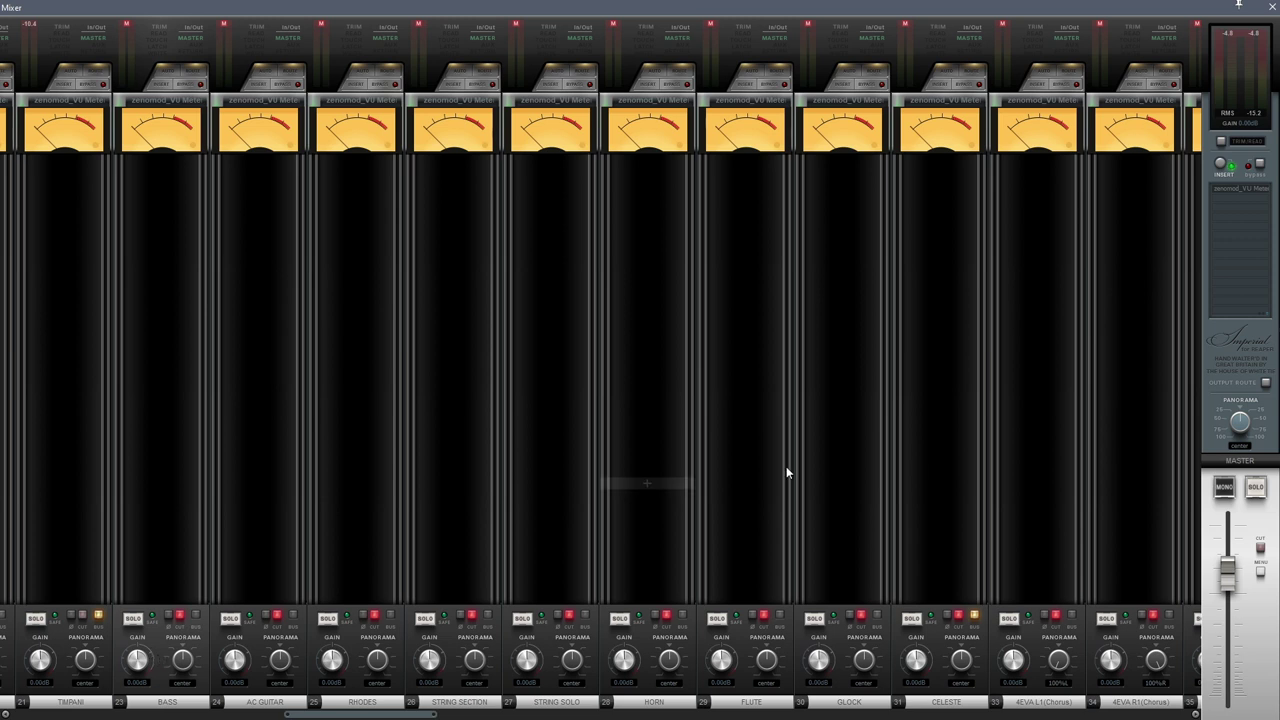
pyautogui.press('space')
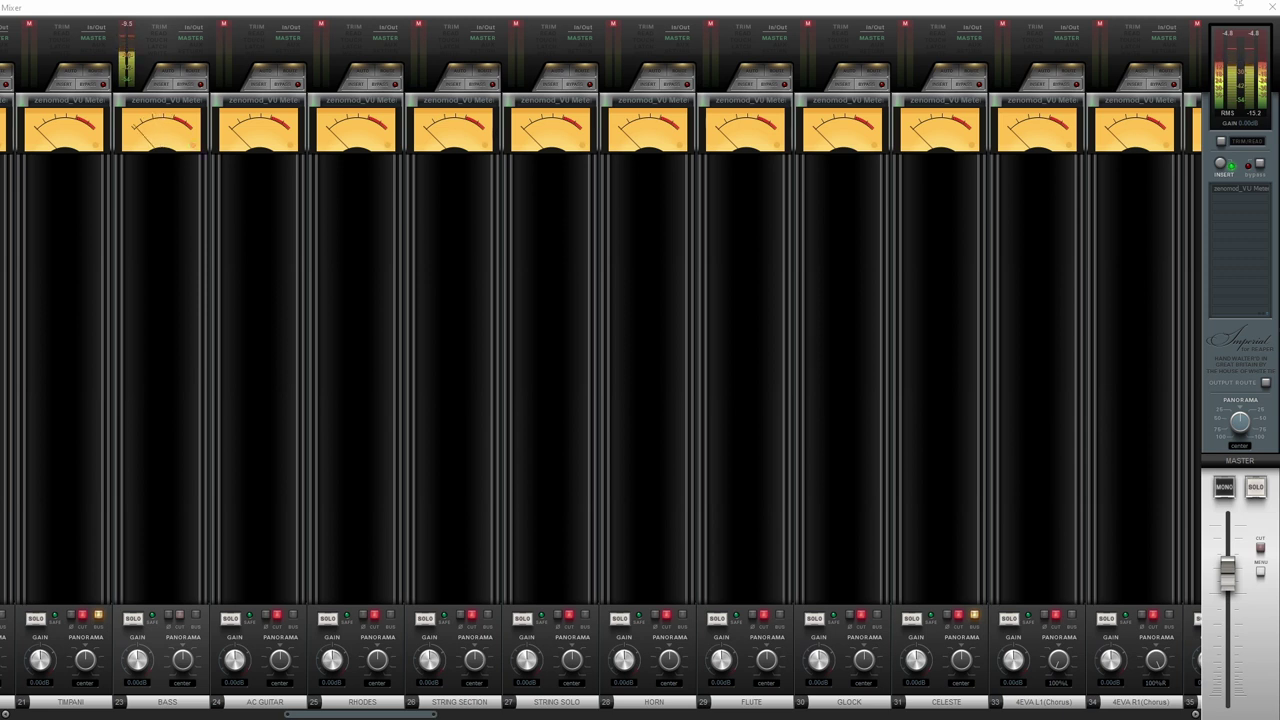
pyautogui.press('space')
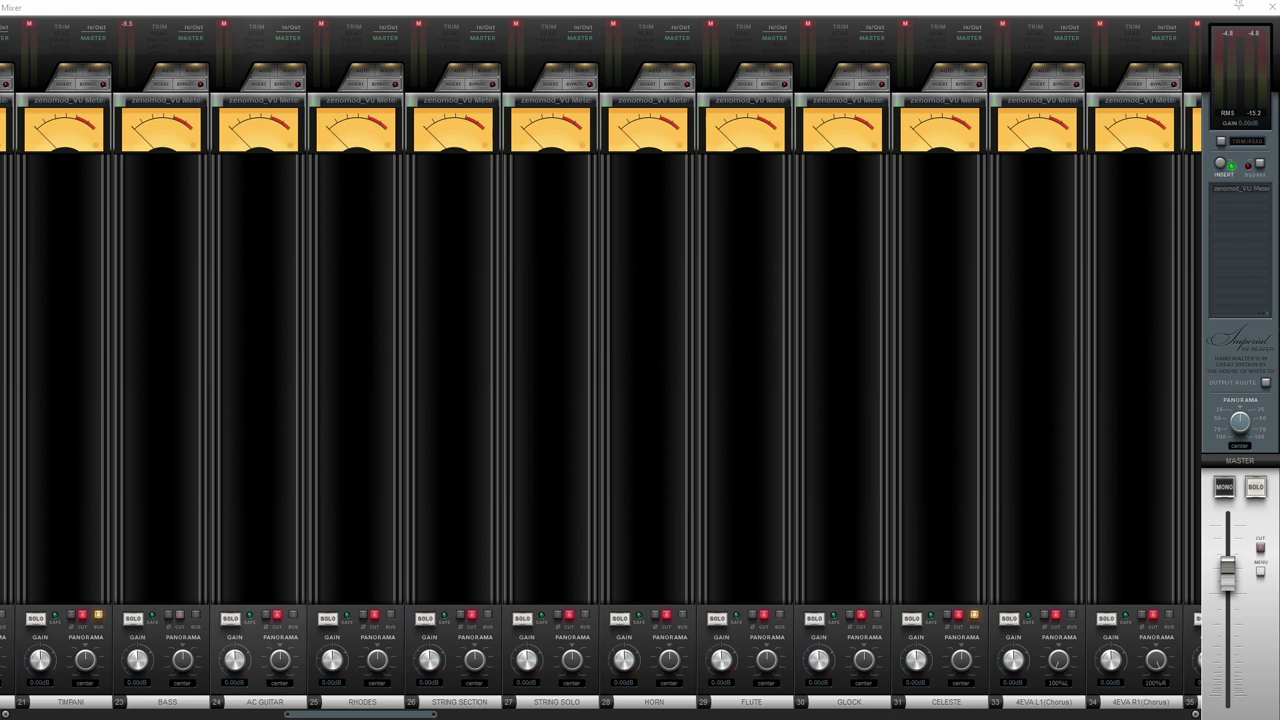
# - Switch the audible track from BASS to AC GUITAR by swapping their mutes, and clear AC GUITAR's peak reading
pyautogui.click(276, 616)
pyautogui.click(180, 615)
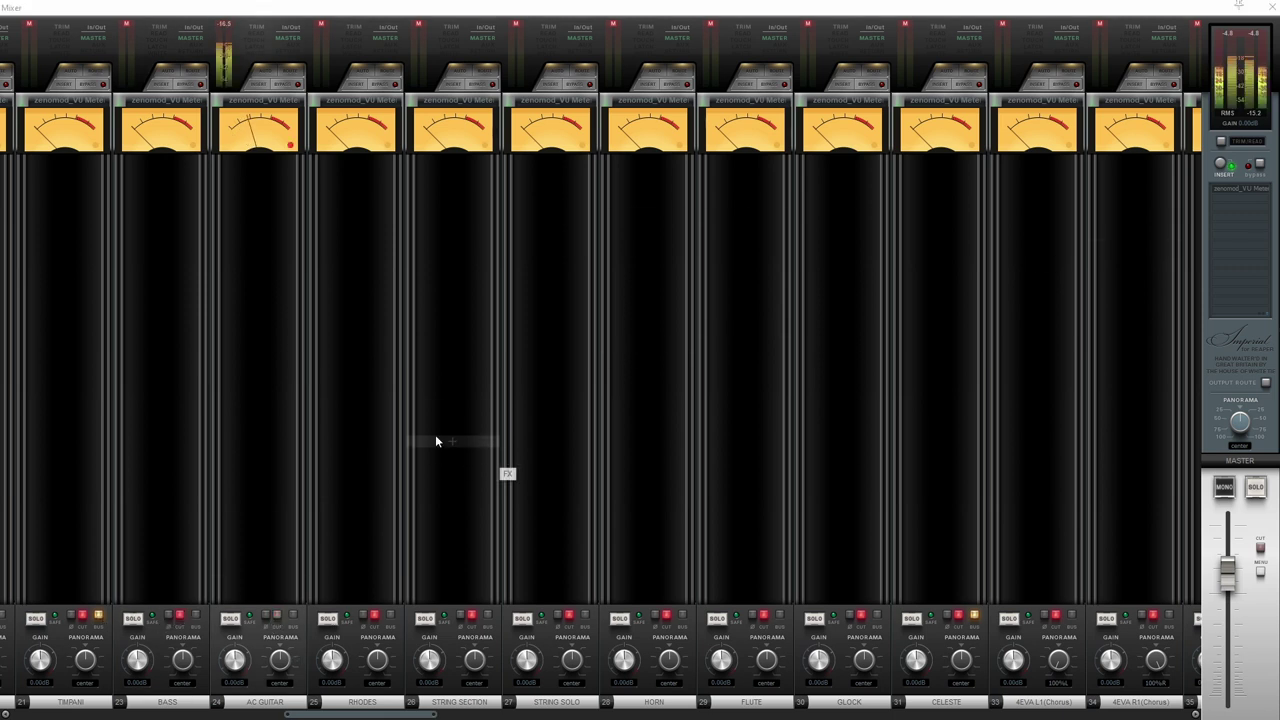
pyautogui.click(229, 26)
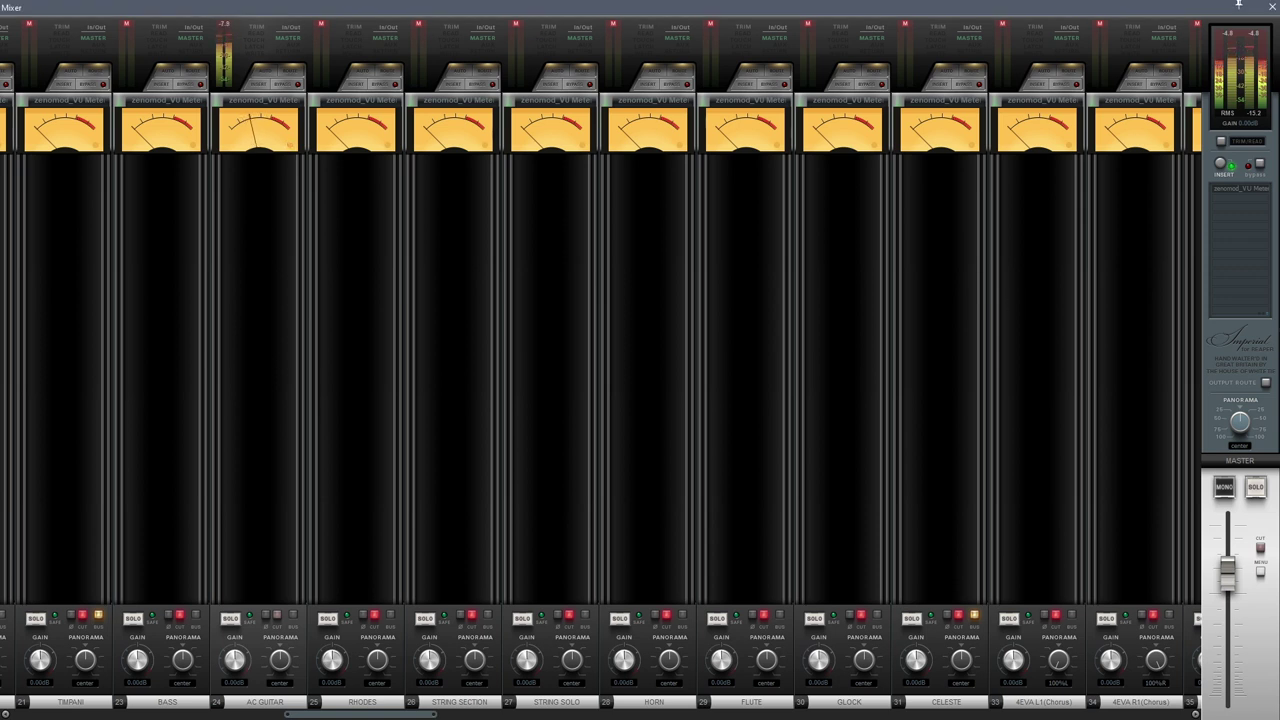
# - Clear the peak readings of AC GUITAR and RHODES while auditioning them one after the other
pyautogui.click(227, 25)
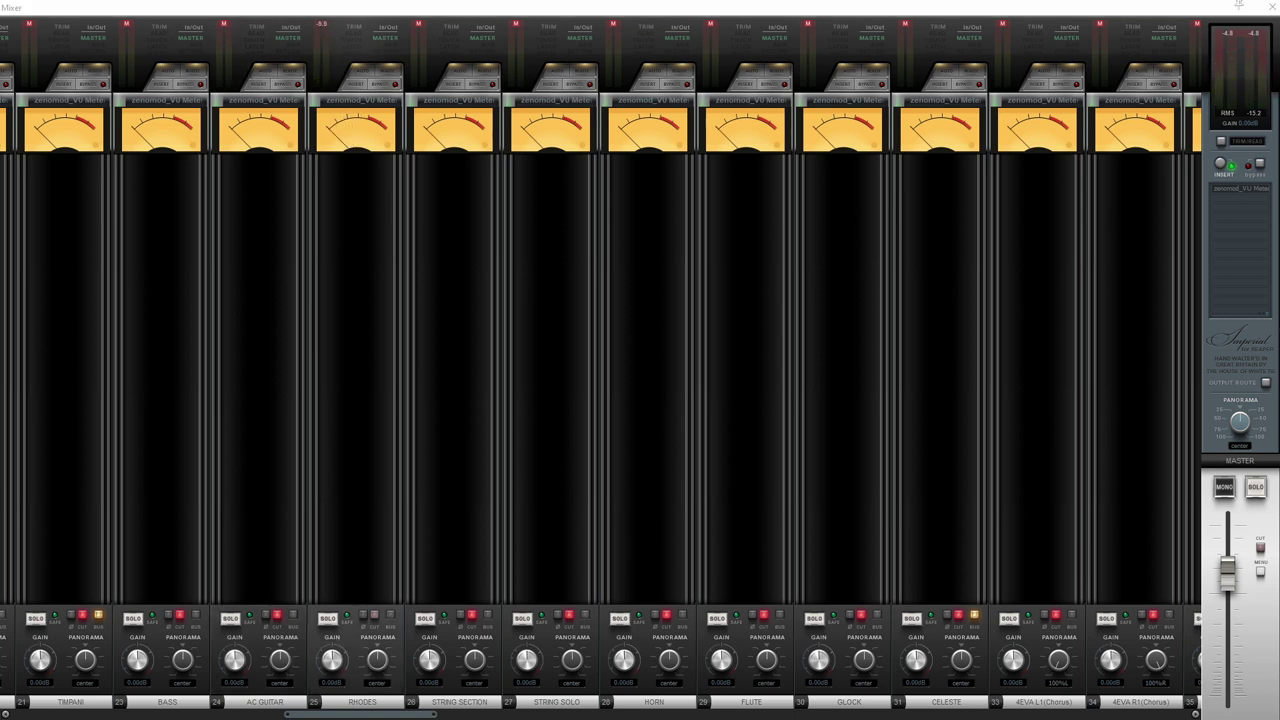
pyautogui.click(325, 30)
pyautogui.click(323, 25)
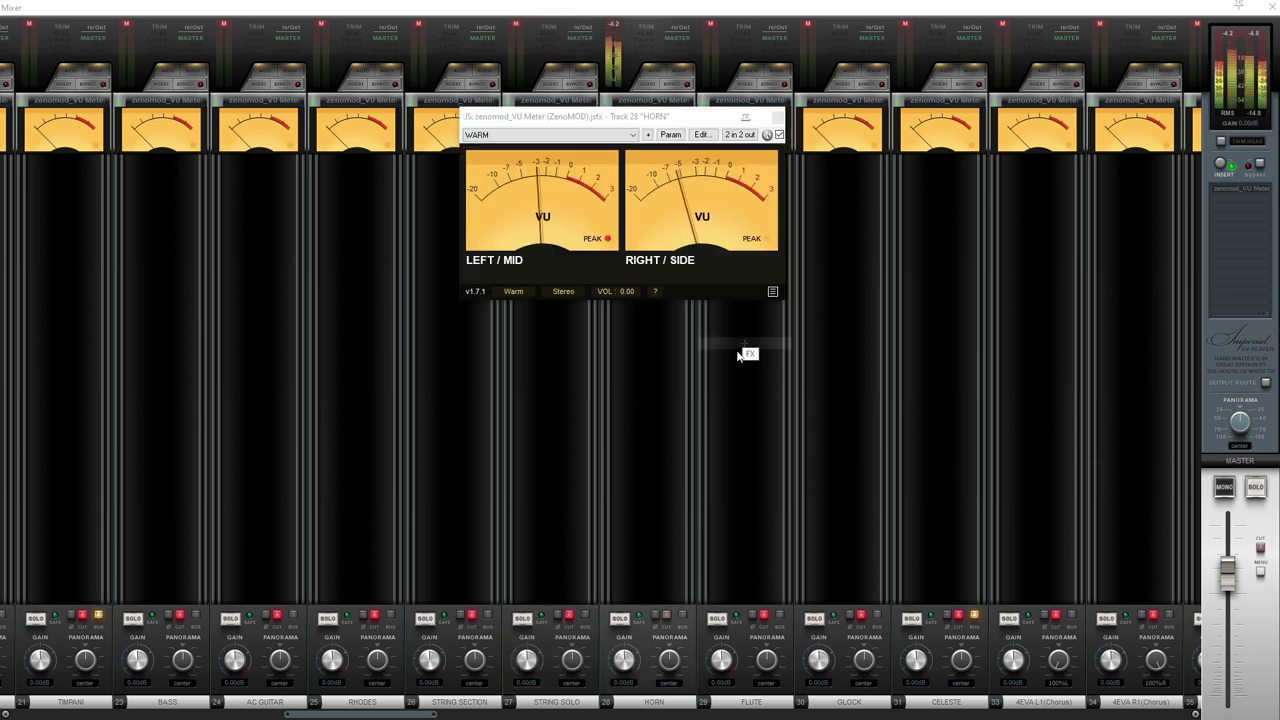
# - Move the HORN track's VU meter window aside, close it, and mute HORN
pyautogui.moveTo(628, 118); pyautogui.dragTo(484, 166)
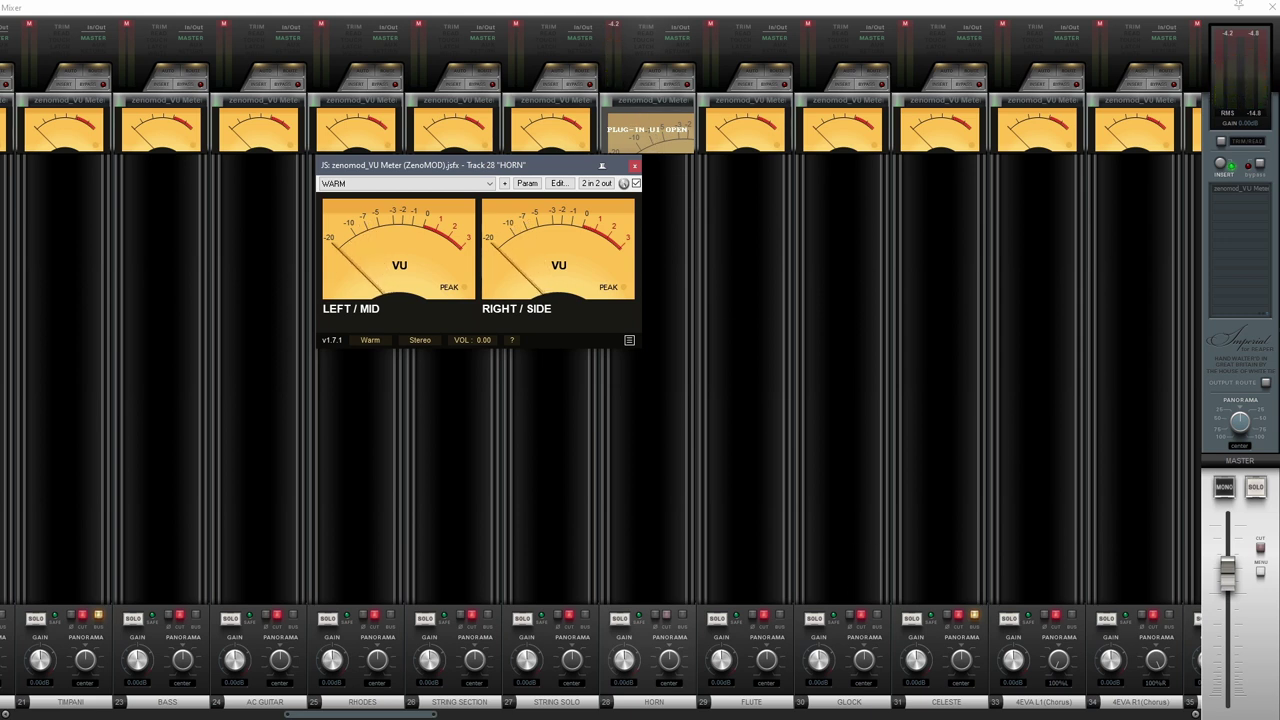
pyautogui.click(634, 165)
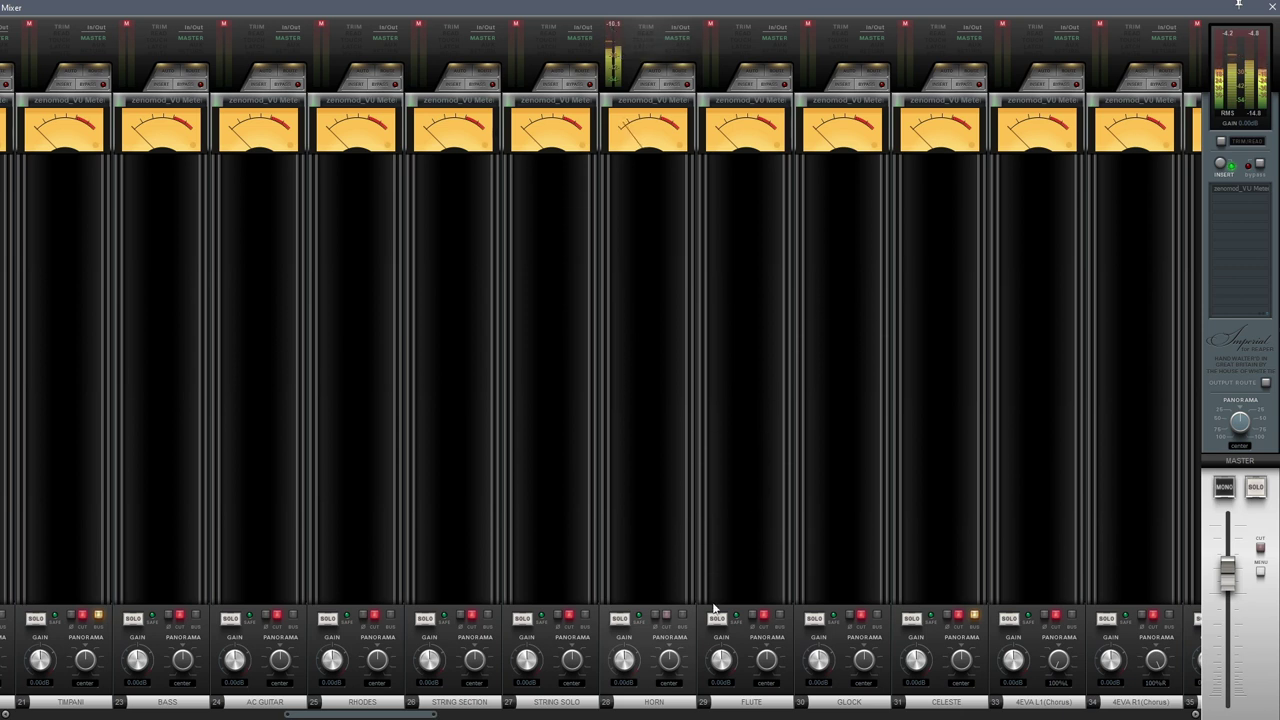
pyautogui.click(663, 615)
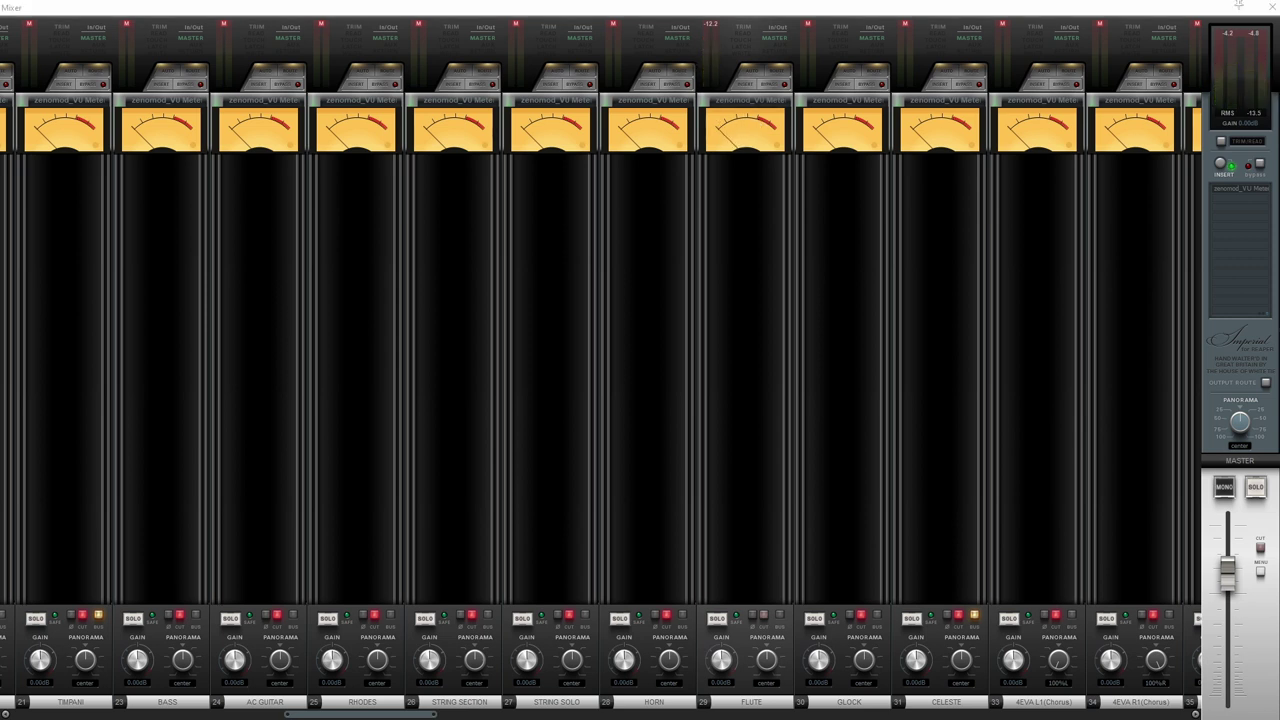
# - Switch the audible track from FLUTE to GLOCK by swapping their mutes, and clear GLOCK's peak reading
pyautogui.click(765, 616)
pyautogui.click(862, 617)
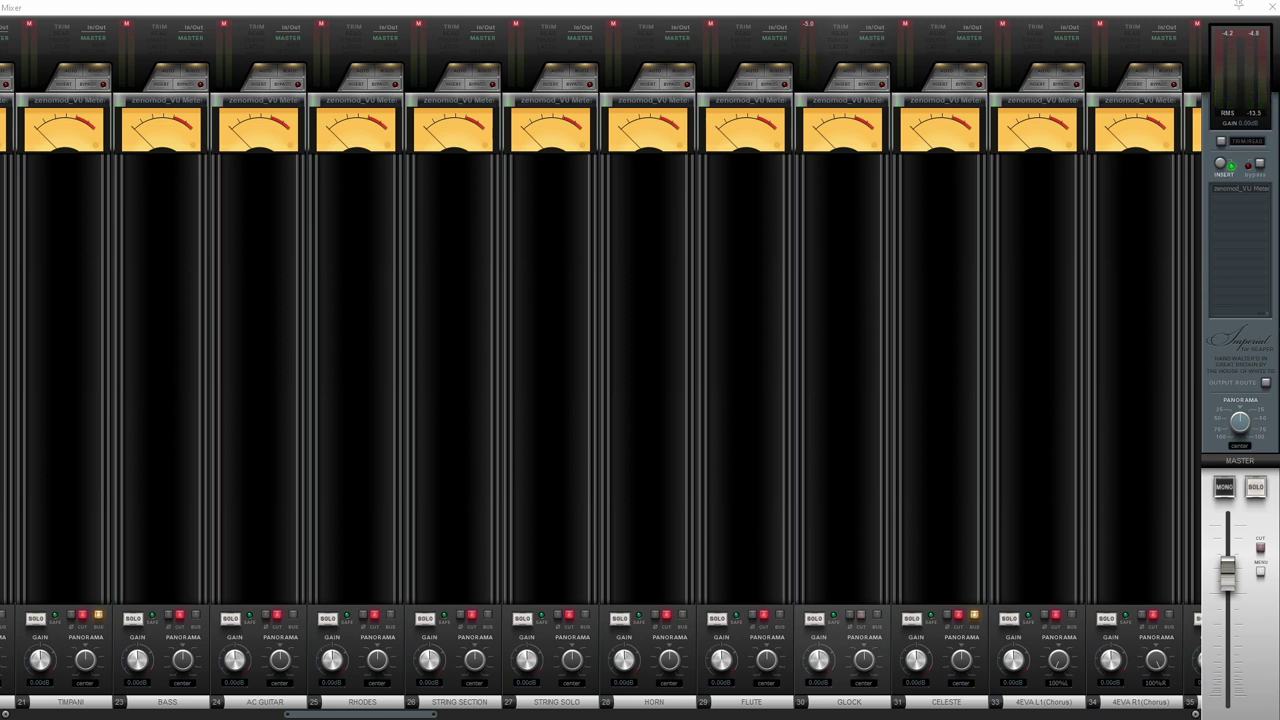
pyautogui.click(810, 33)
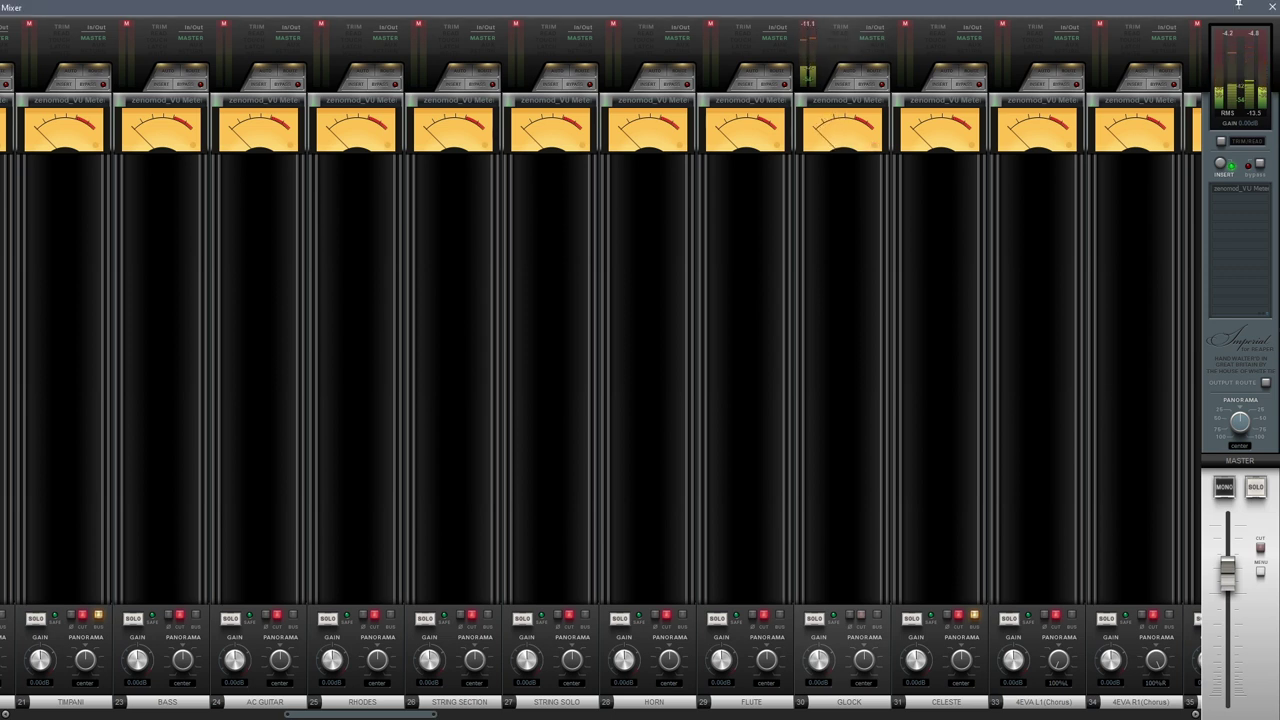
# - Mute GLOCK and audition the unmuted CELESTE track to check its level
pyautogui.click(823, 55)
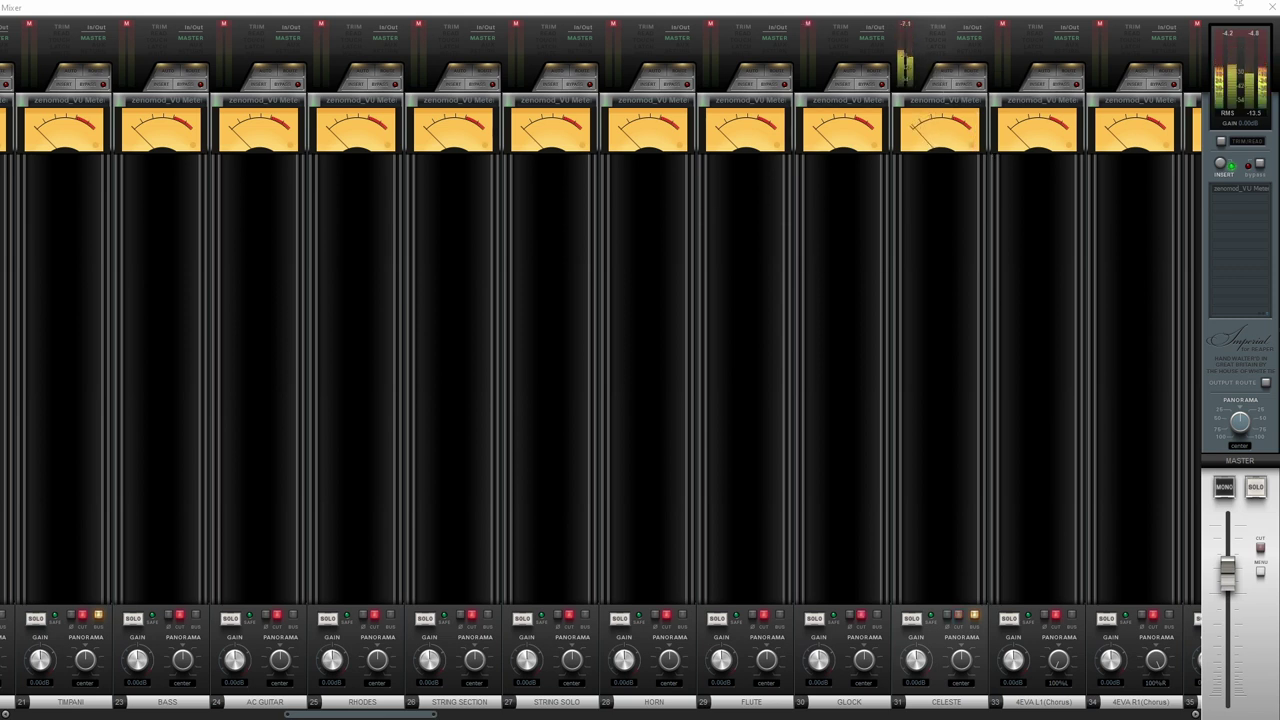
pyautogui.press('space')
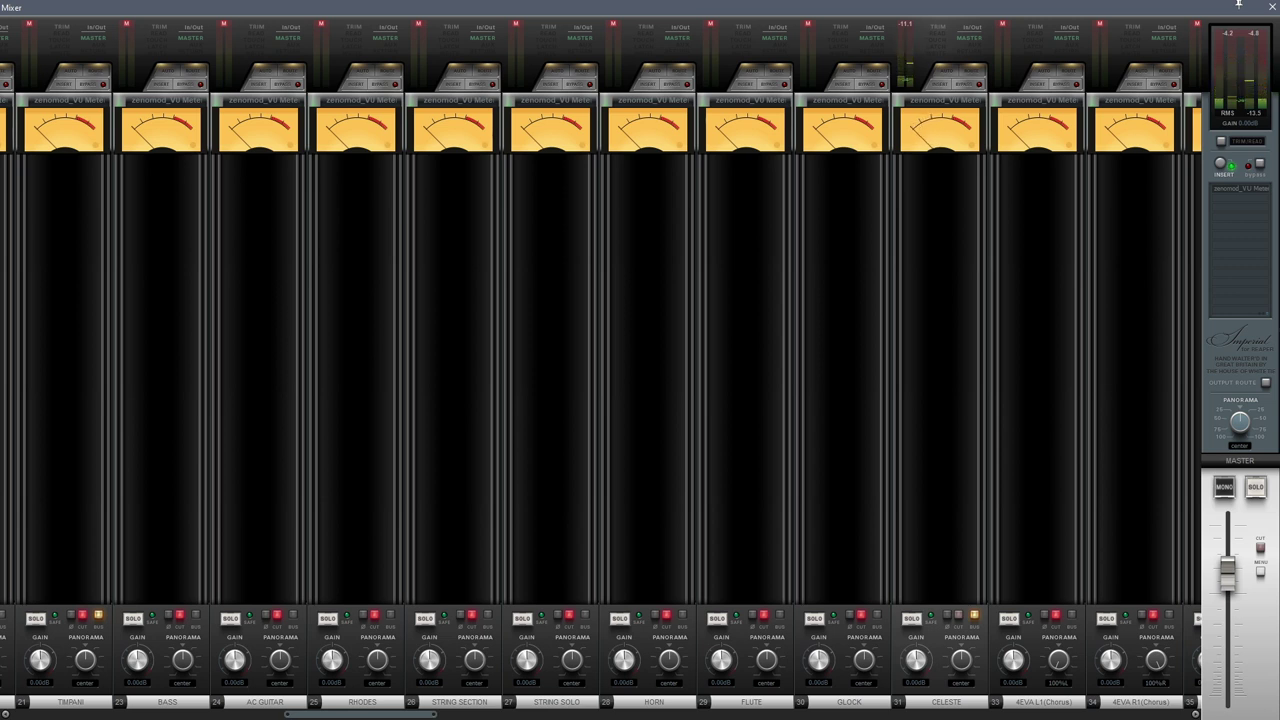
pyautogui.click(861, 615)
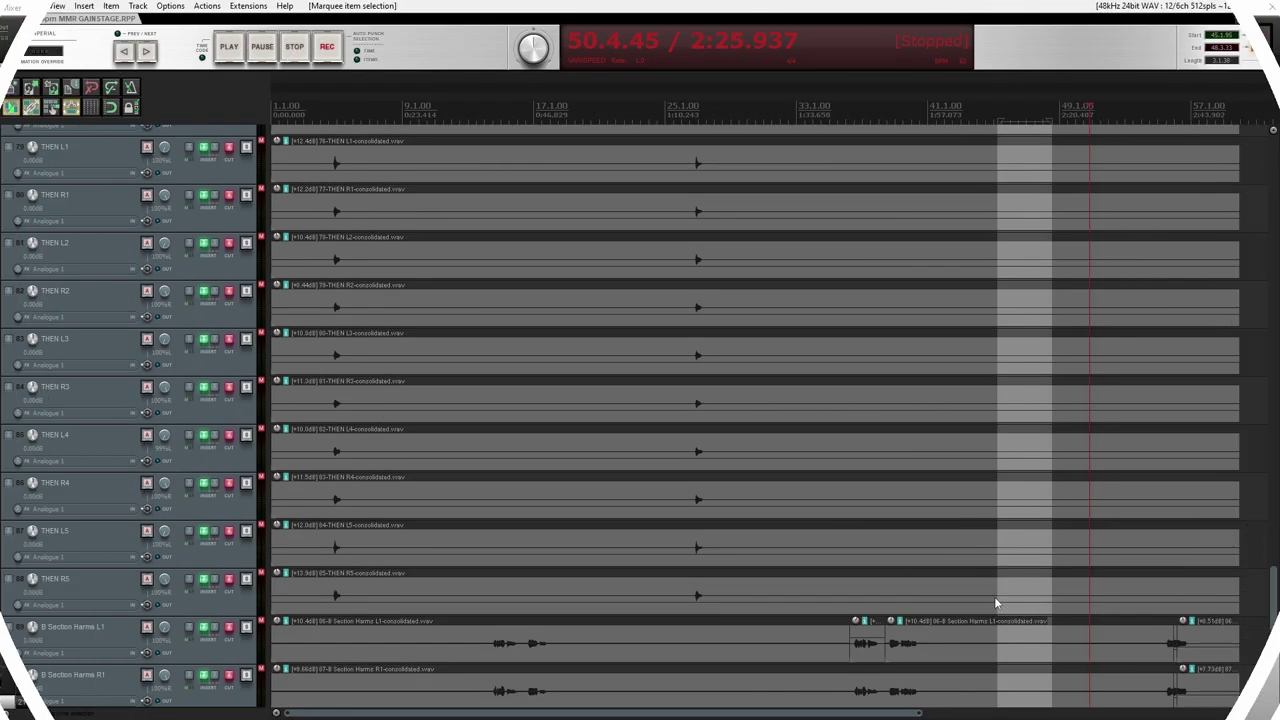
# - Play the project briefly from bar 14 at the B Section Harms tracks, and stop playback
pyautogui.scroll(-5, 994, 596)
pyautogui.scroll(-2, 994, 602)
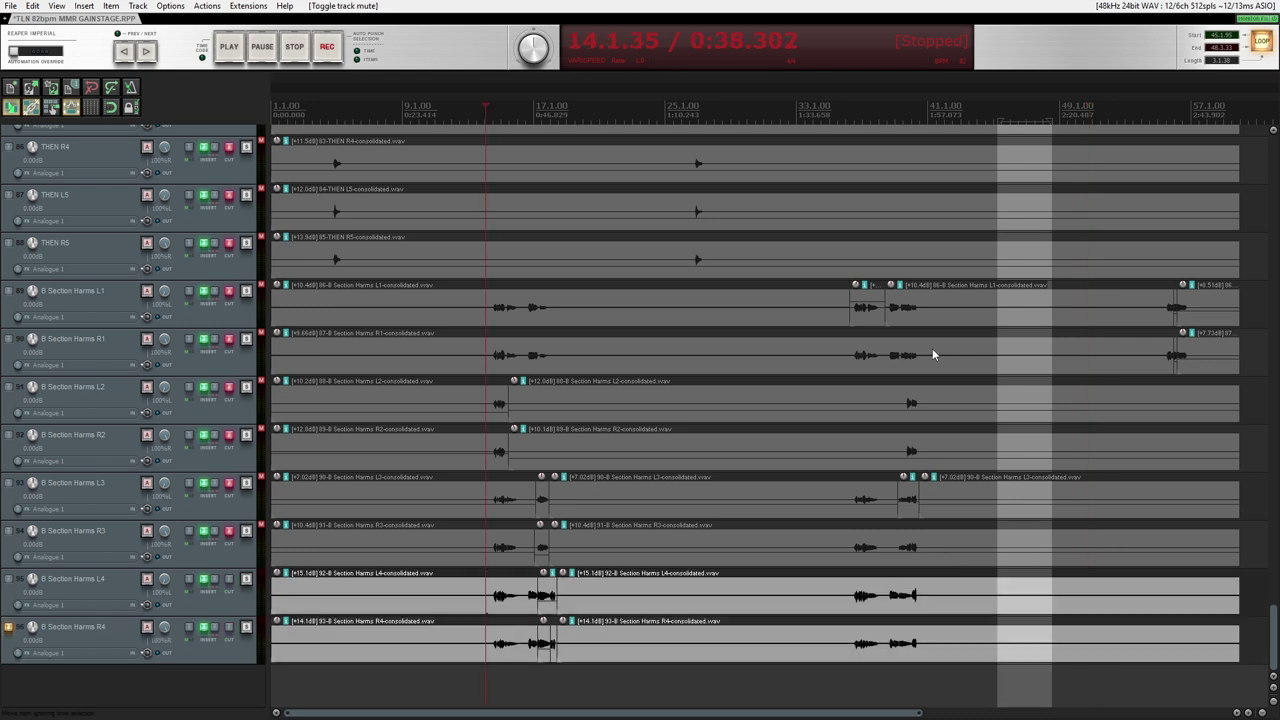
pyautogui.press('space')
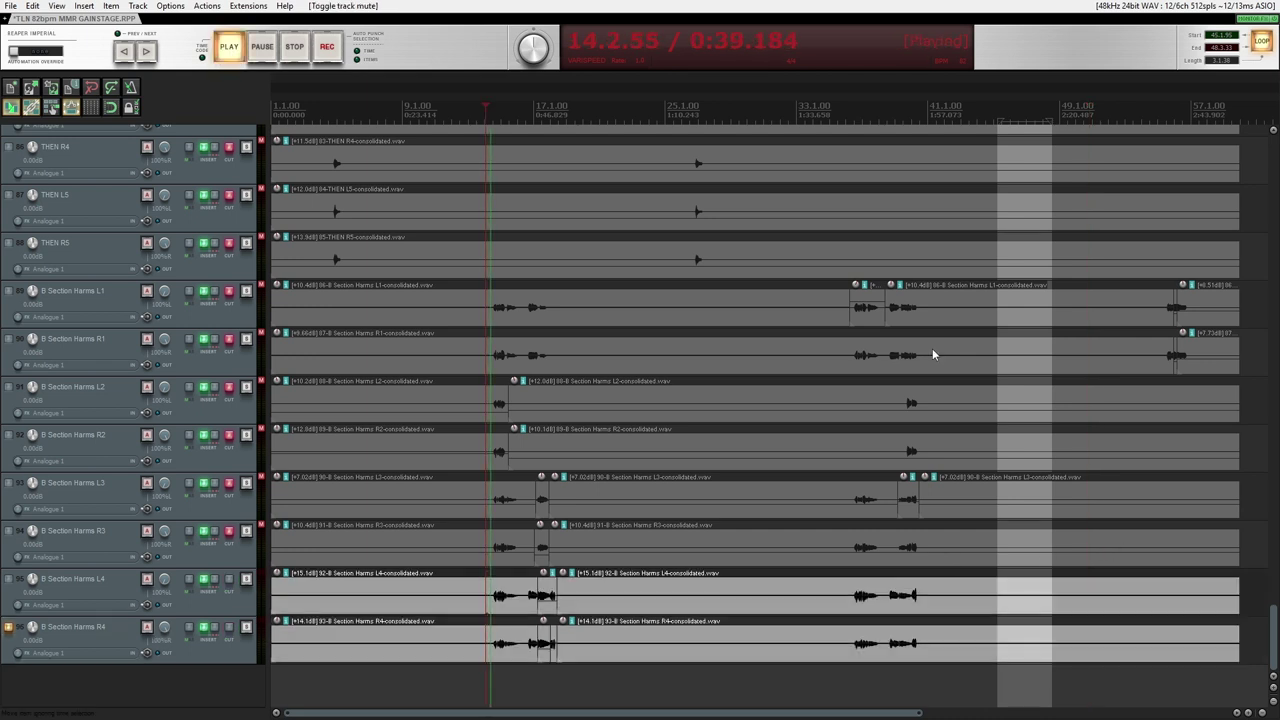
pyautogui.press('space')
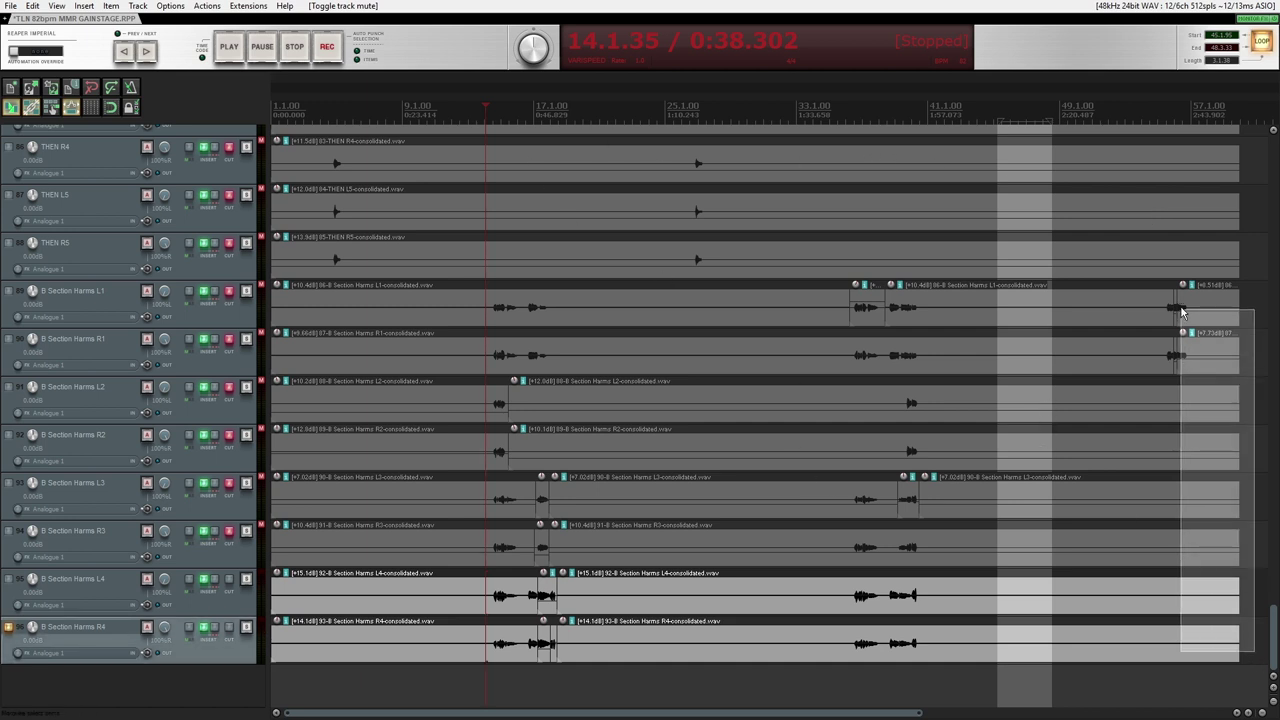
# - Select the vocal harmony items from B Section Harms R4 up to VERSE HARM (CENTER), and lower their gain together by about 2 dB
pyautogui.scroll(12, 1250, 640)
pyautogui.scroll(20, 1129, 131)
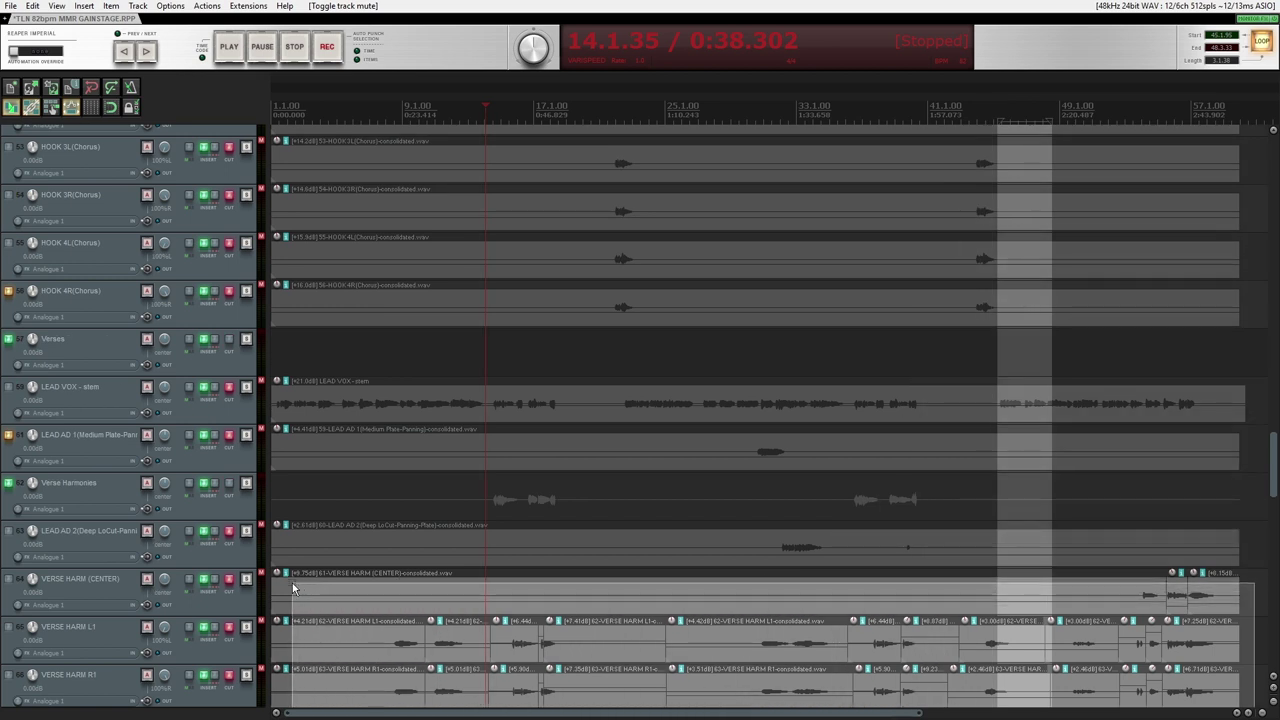
pyautogui.scroll(-3, 252, 594)
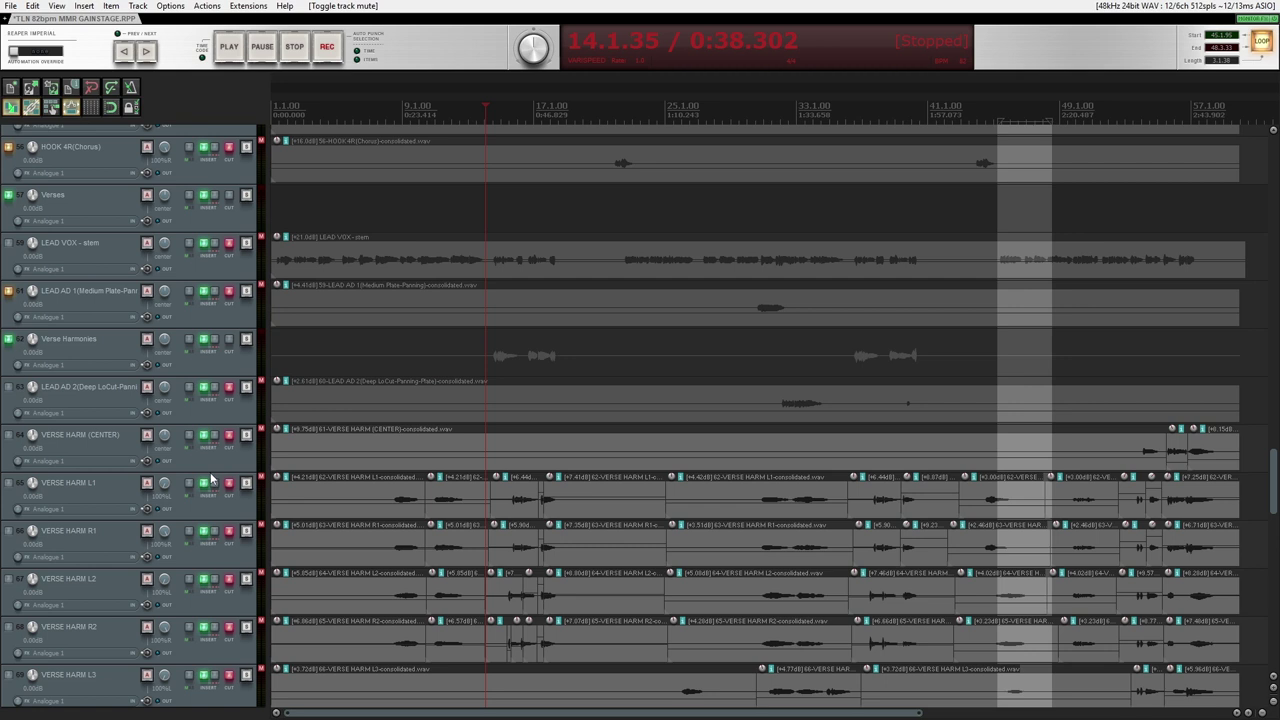
pyautogui.moveTo(211, 474); pyautogui.dragTo(211, 579)
pyautogui.moveTo(814, 525); pyautogui.dragTo(787, 537)
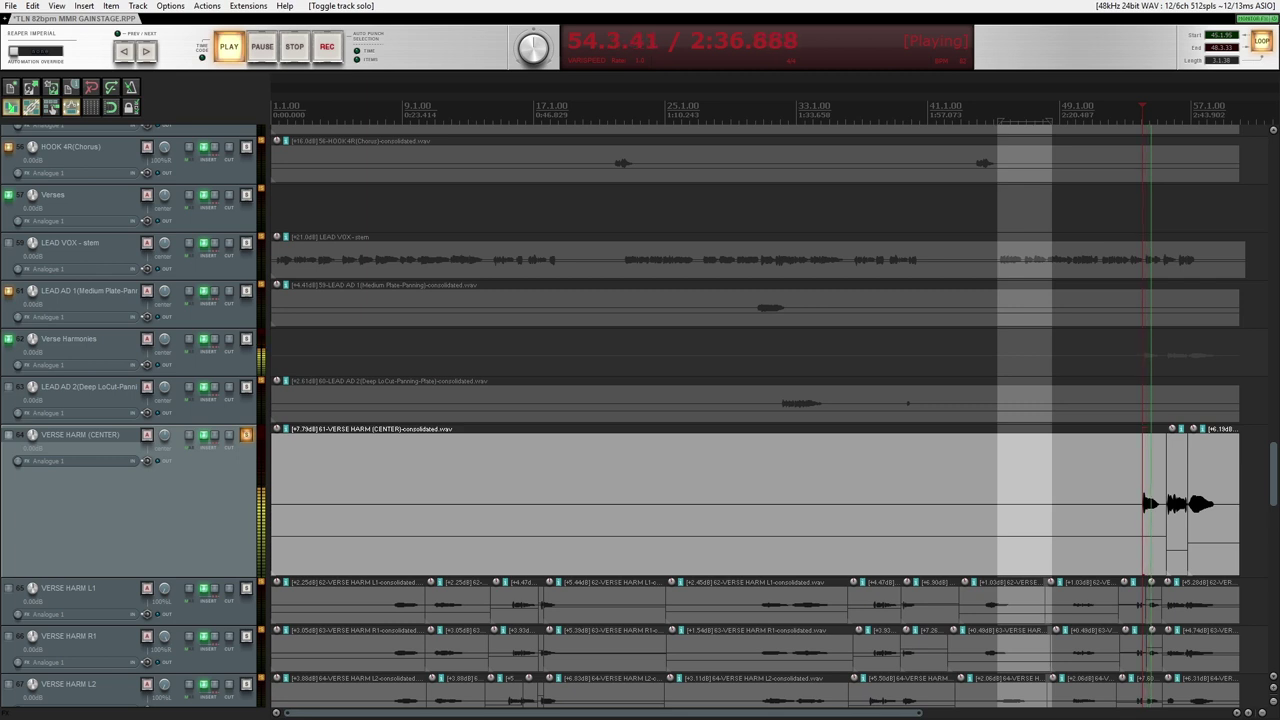
# - Replay the harmonies from bar 54, select the tracks from VERSE HARM (CENTER) through VERSE HARM R3, and stop playback
pyautogui.press('space')
pyautogui.press('space')
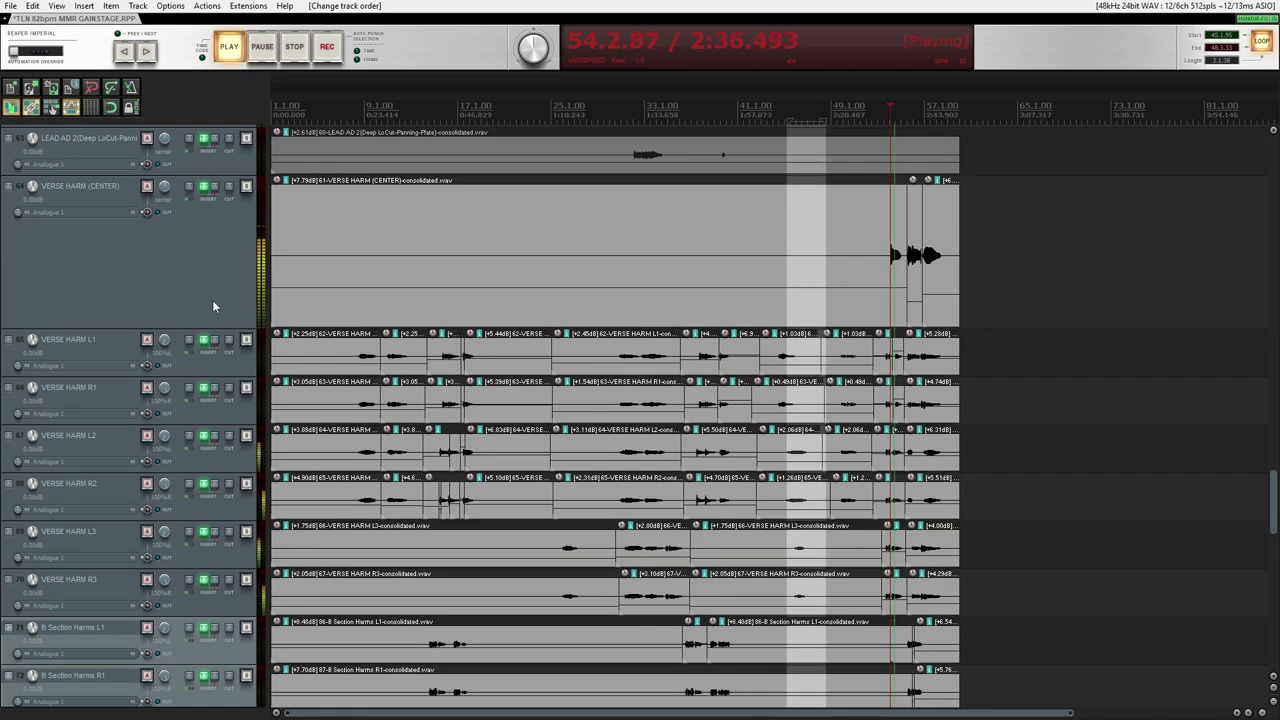
pyautogui.click(203, 288)
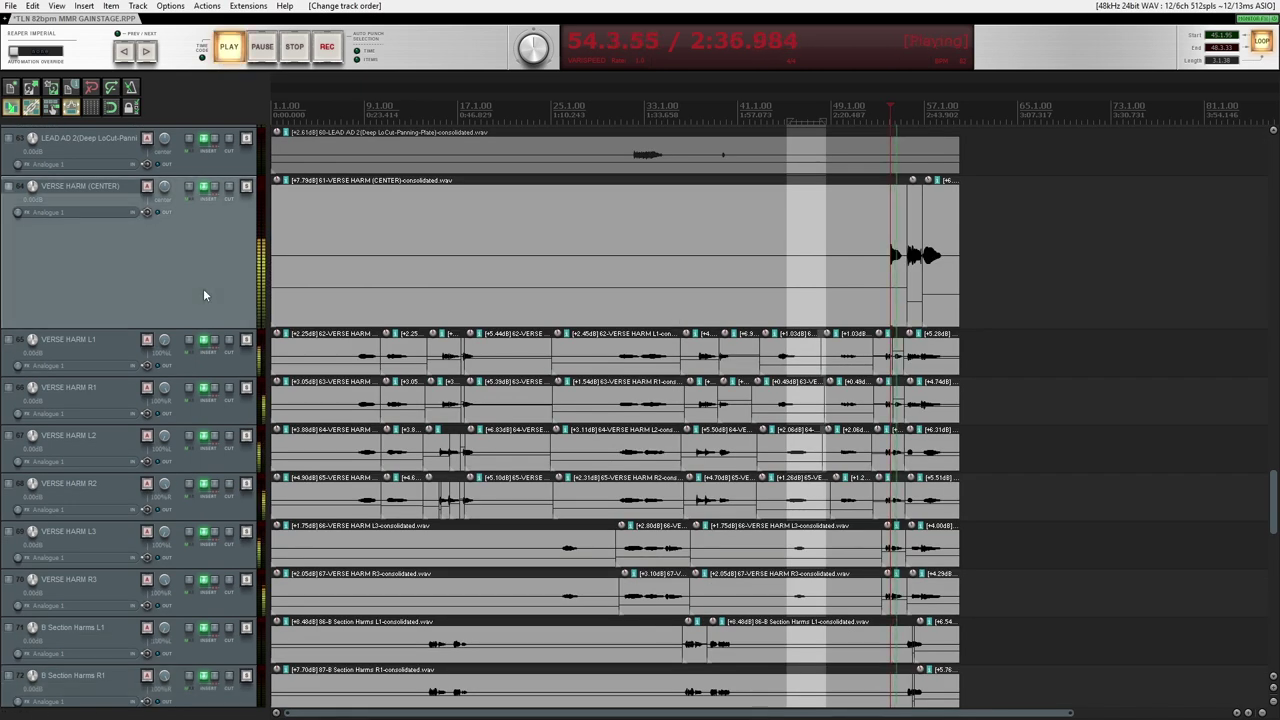
pyautogui.keyDown('shift'); pyautogui.click(211, 608); pyautogui.keyUp('shift')
pyautogui.press('space')
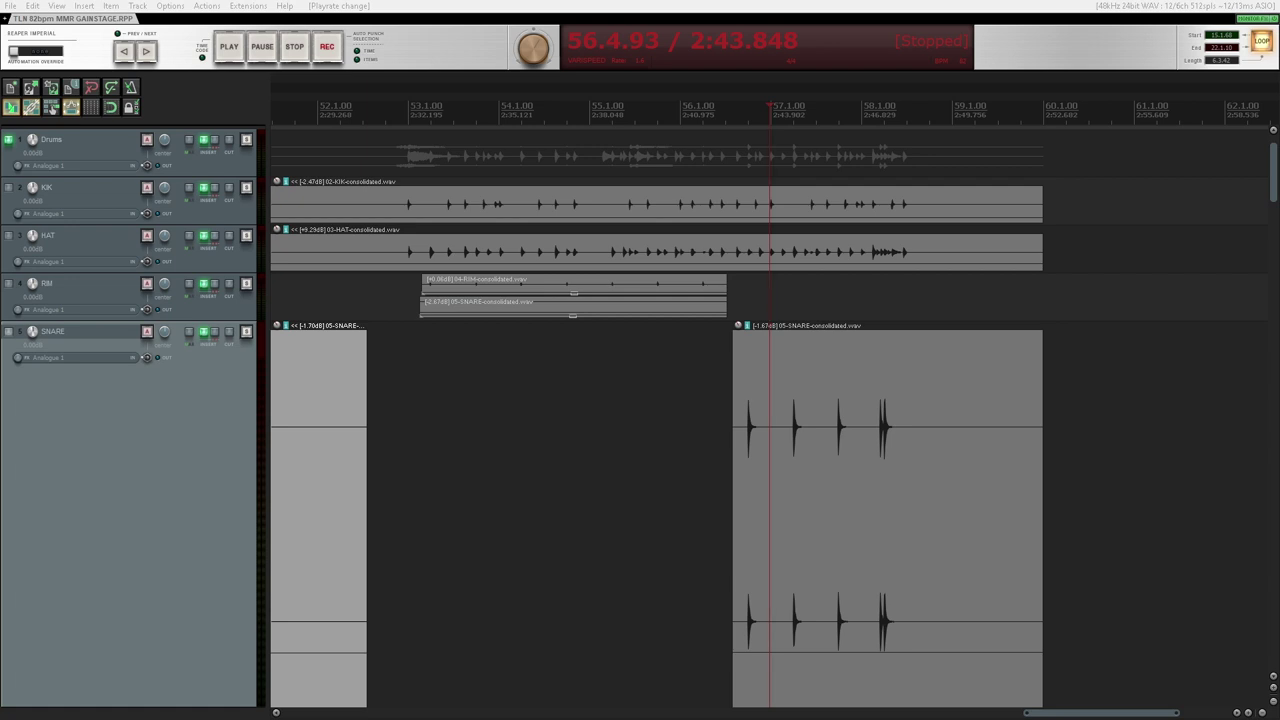
# - Start playback and pull the faders of the selected tracks from HAT through THEN R5 down together
pyautogui.press('Escape')
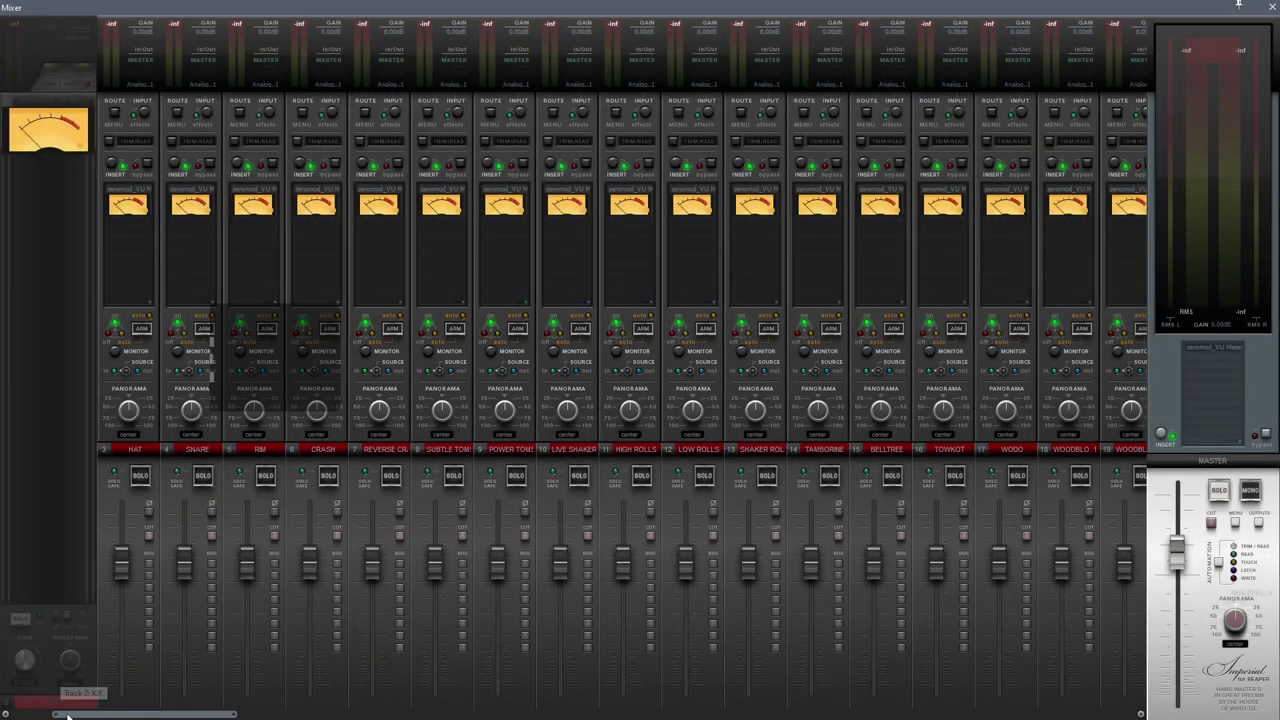
pyautogui.moveTo(69, 715); pyautogui.dragTo(21, 716)
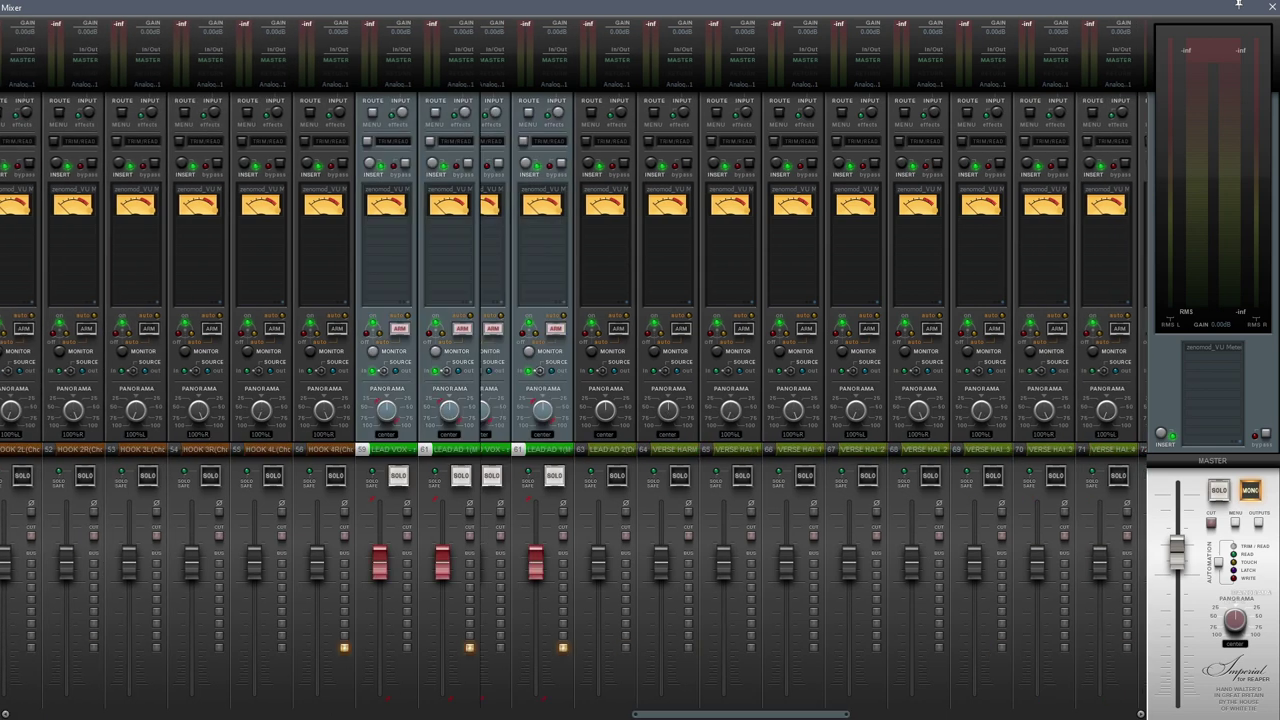
pyautogui.moveTo(741, 715); pyautogui.dragTo(1025, 715)
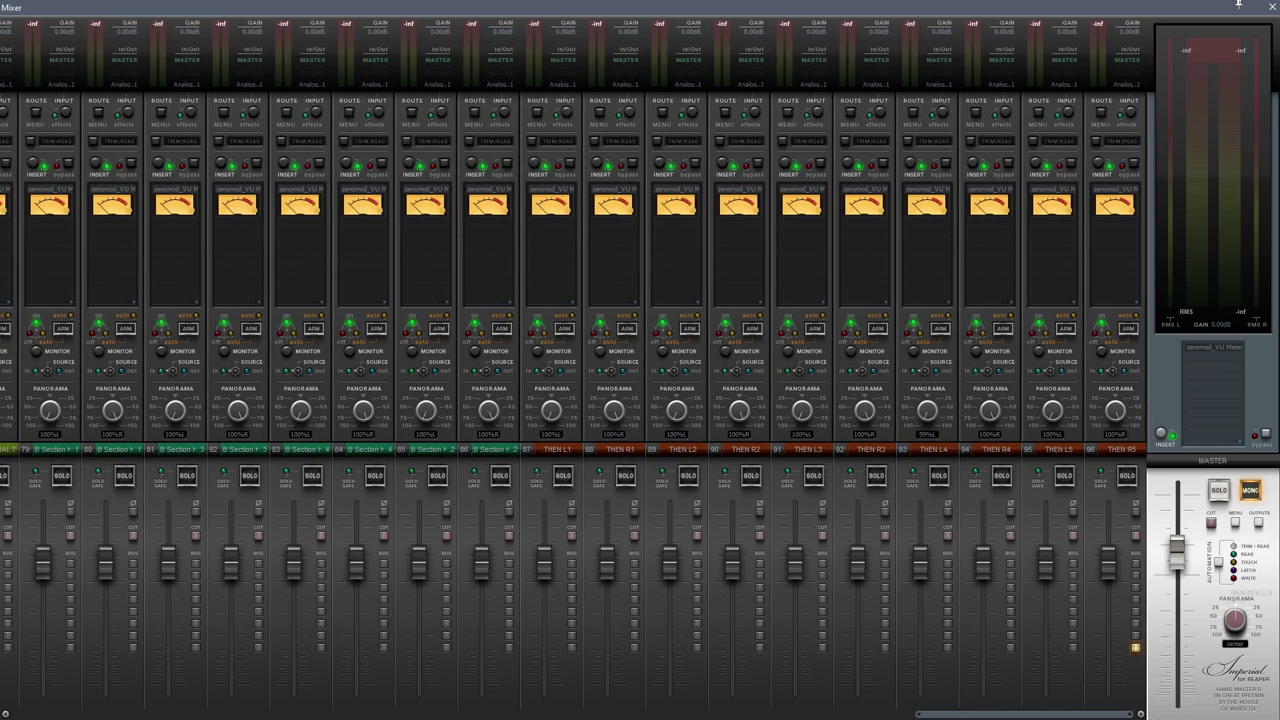
pyautogui.press('space')
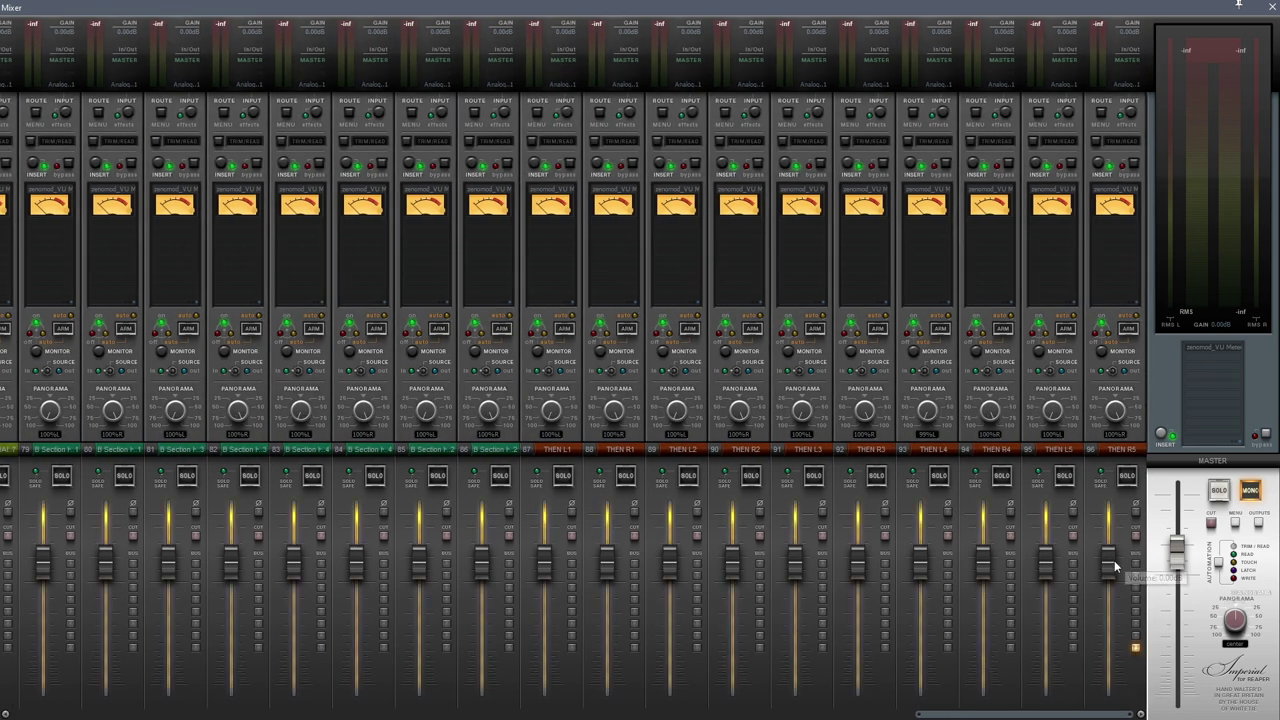
pyautogui.moveTo(1110, 567); pyautogui.dragTo(612, 715)
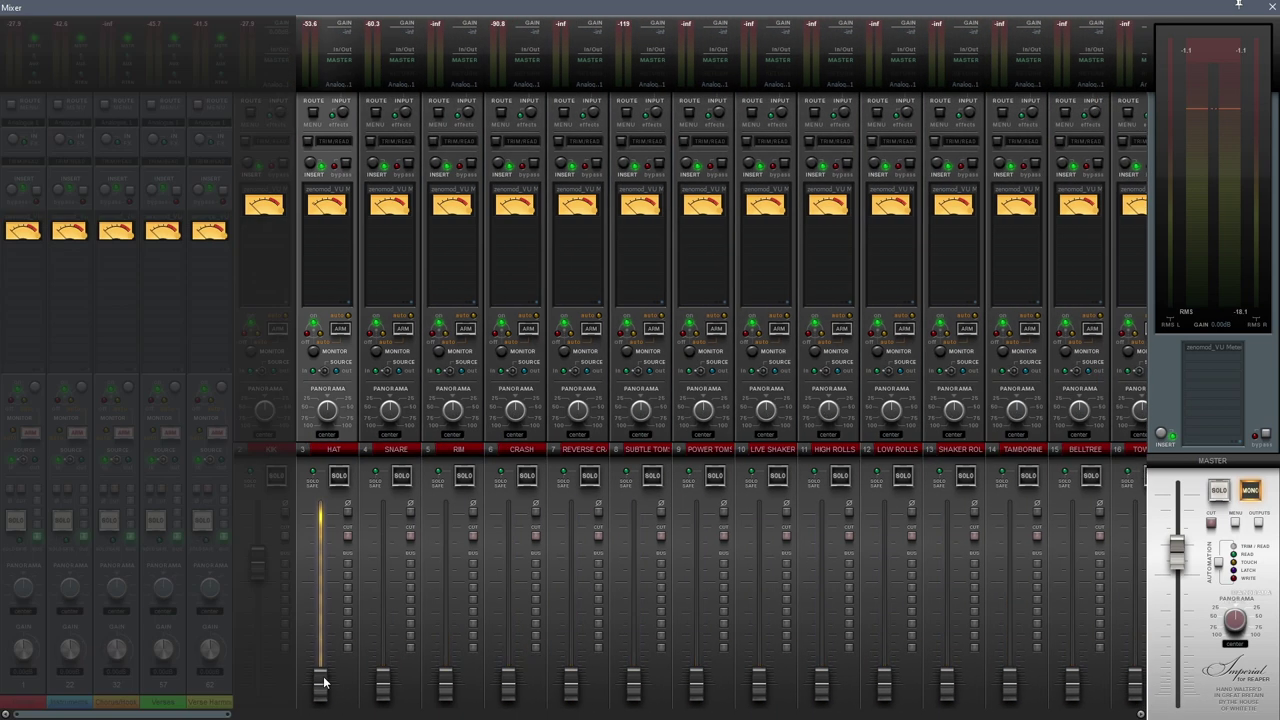
# - Raise the HAT fader to about -21.8 dB and the SNARE fader to about -5.4 dB
pyautogui.moveTo(323, 683); pyautogui.dragTo(323, 628)
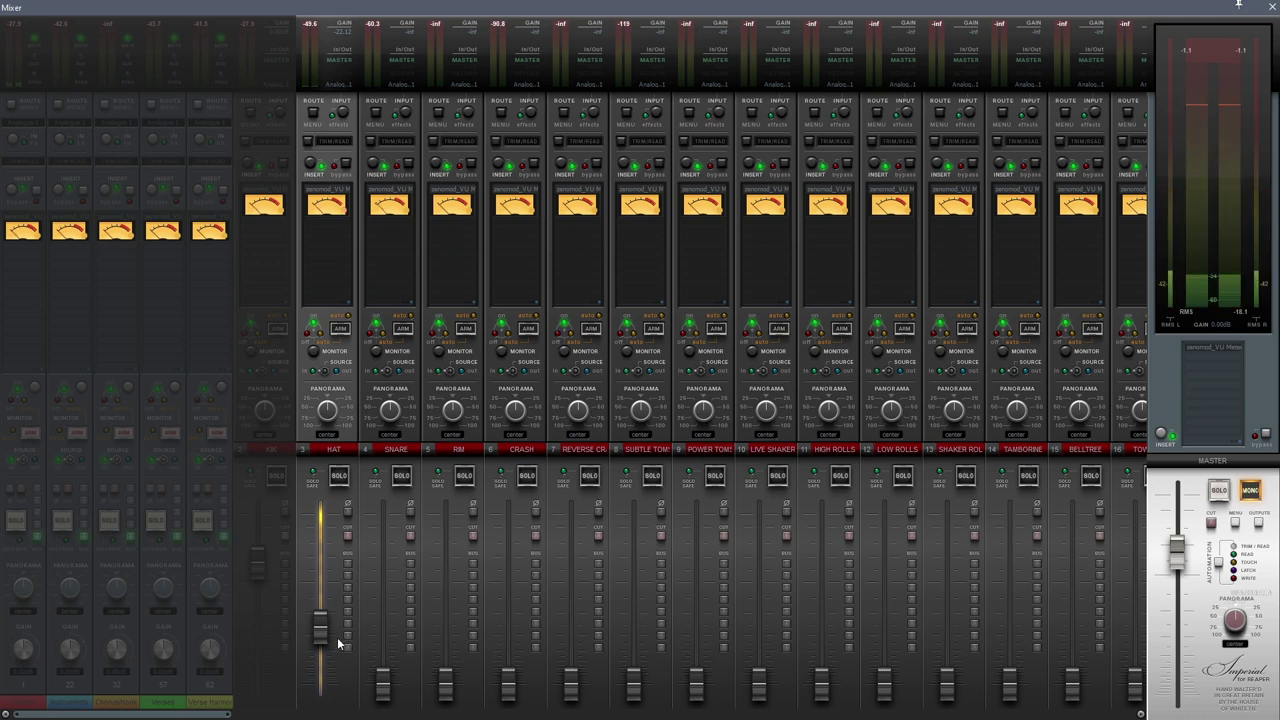
pyautogui.moveTo(390, 697); pyautogui.dragTo(382, 582)
pyautogui.moveTo(322, 636); pyautogui.dragTo(320, 632)
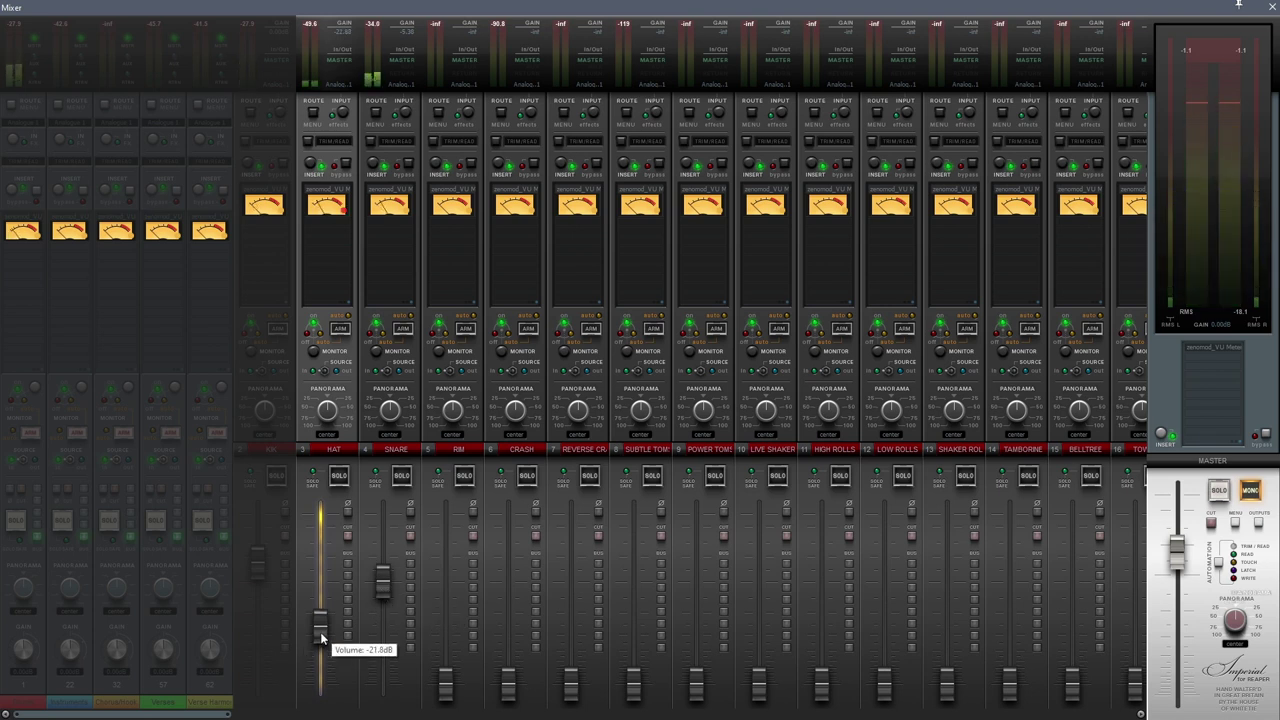
# - Raise the faders to about -14.9 dB on RIM, -10.9 on CRASH, -10.2 on REVERSE CR, -12.7 on SUBTLE TOM and -14 on POWER TOM
pyautogui.moveTo(448, 679); pyautogui.dragTo(442, 607)
pyautogui.moveTo(509, 678); pyautogui.dragTo(512, 596)
pyautogui.moveTo(572, 684); pyautogui.dragTo(578, 594)
pyautogui.moveTo(634, 686); pyautogui.dragTo(637, 598)
pyautogui.moveTo(697, 680); pyautogui.dragTo(693, 600)
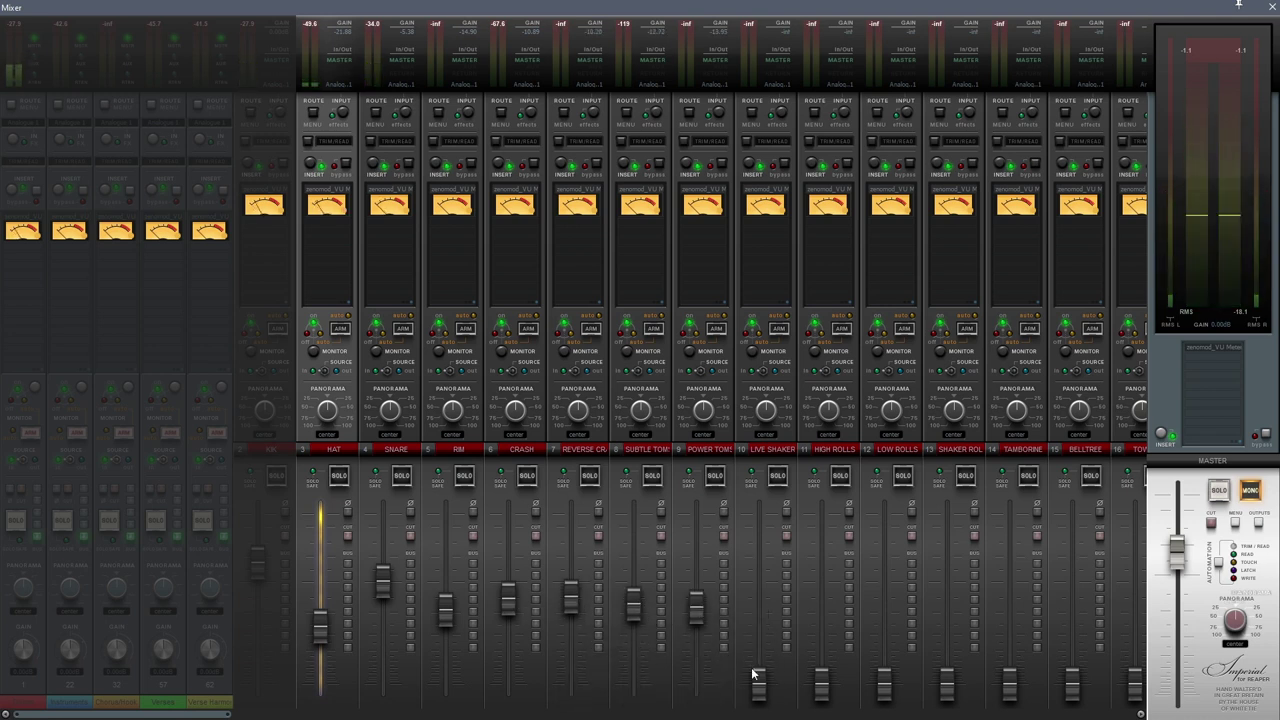
# - Select the tracks from LIVE SHAKER through TIMPANI and raise their faders together to about -13.45 dB
pyautogui.click(789, 686)
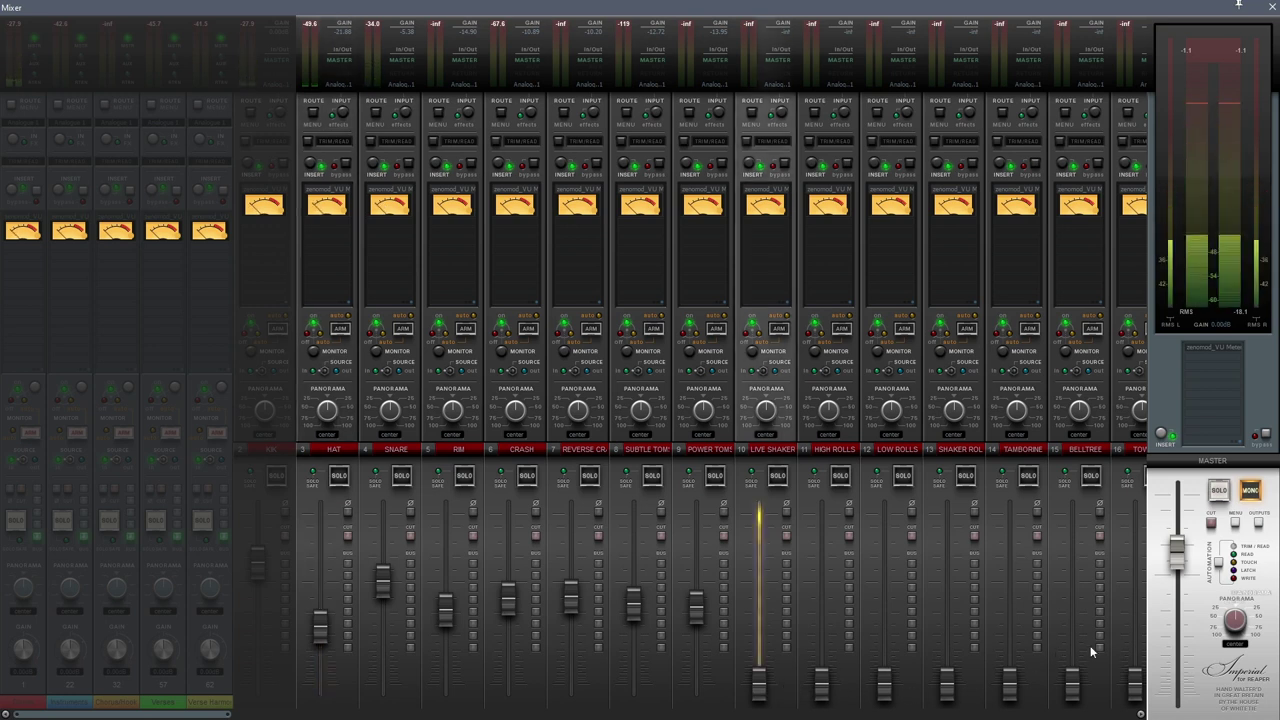
pyautogui.hscroll(5, 1080, 653)
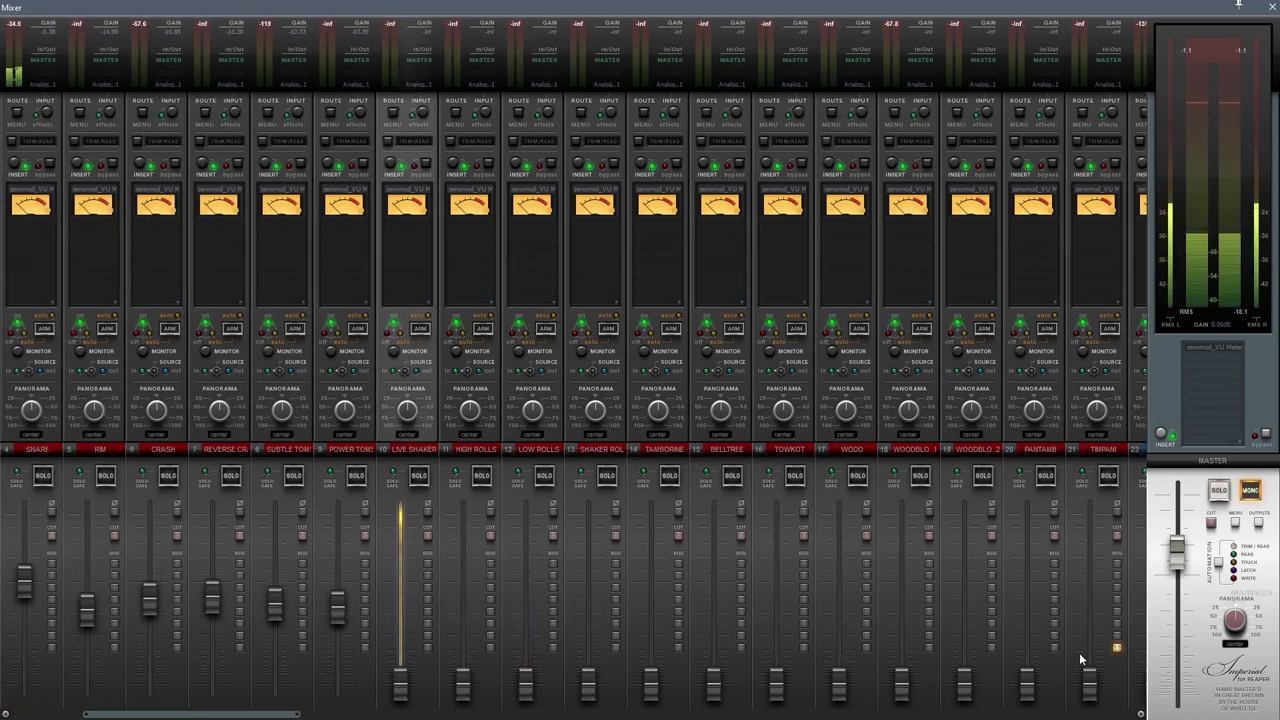
pyautogui.hscroll(2, 1079, 659)
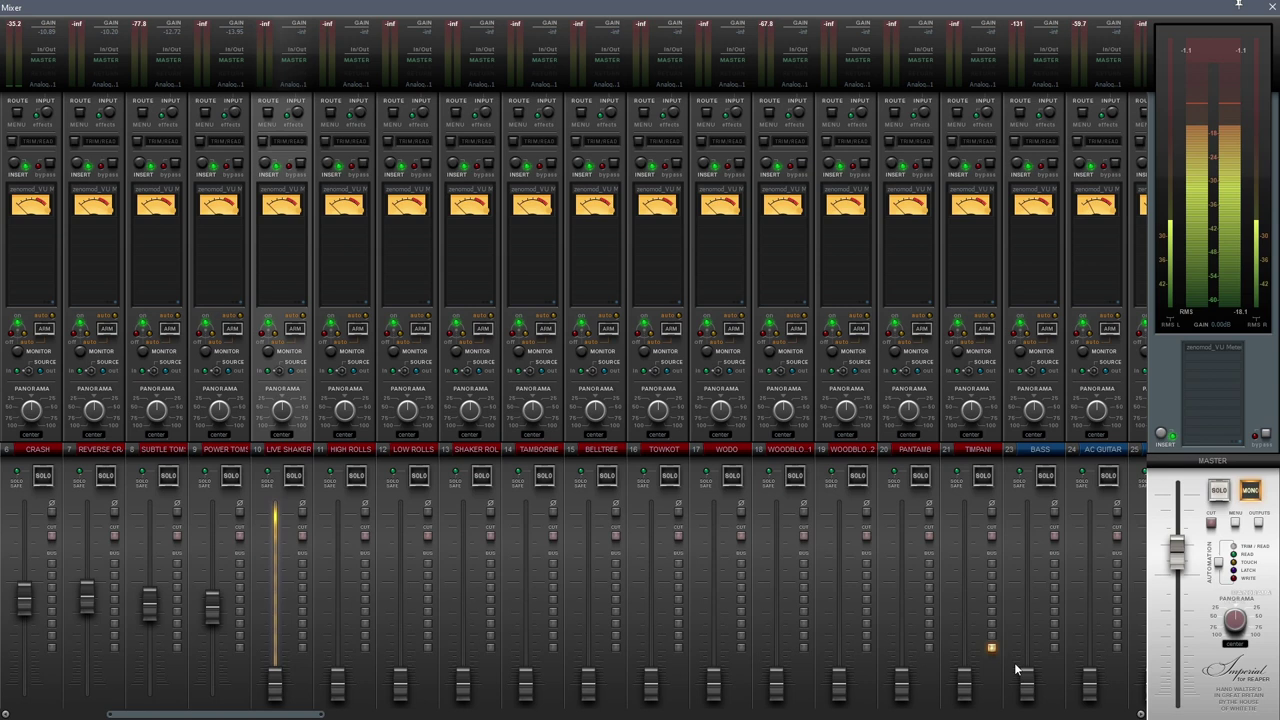
pyautogui.keyDown('shift'); pyautogui.click(975, 688); pyautogui.keyUp('shift')
pyautogui.moveTo(975, 688); pyautogui.dragTo(968, 605)
# - Raise the CRASH fader to about -15.3 dB and clear the master track's peak reading
pyautogui.moveTo(287, 713); pyautogui.dragTo(371, 710)
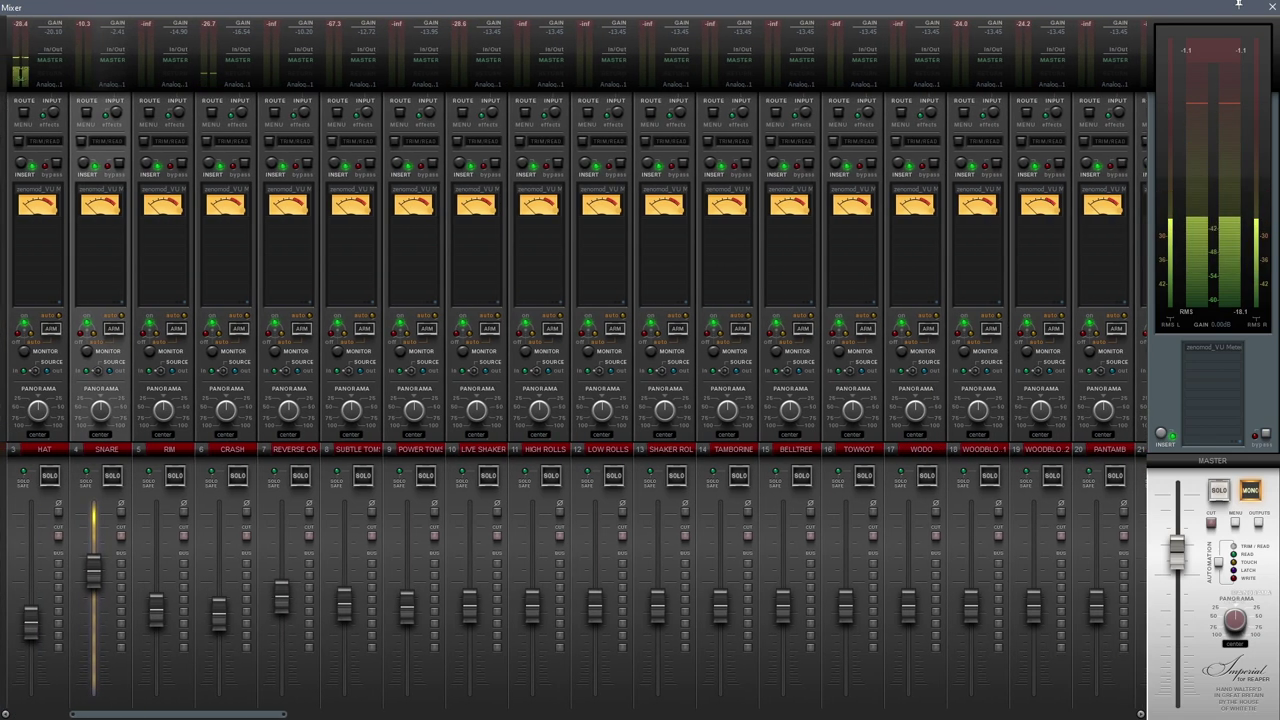
pyautogui.moveTo(178, 714); pyautogui.dragTo(180, 714)
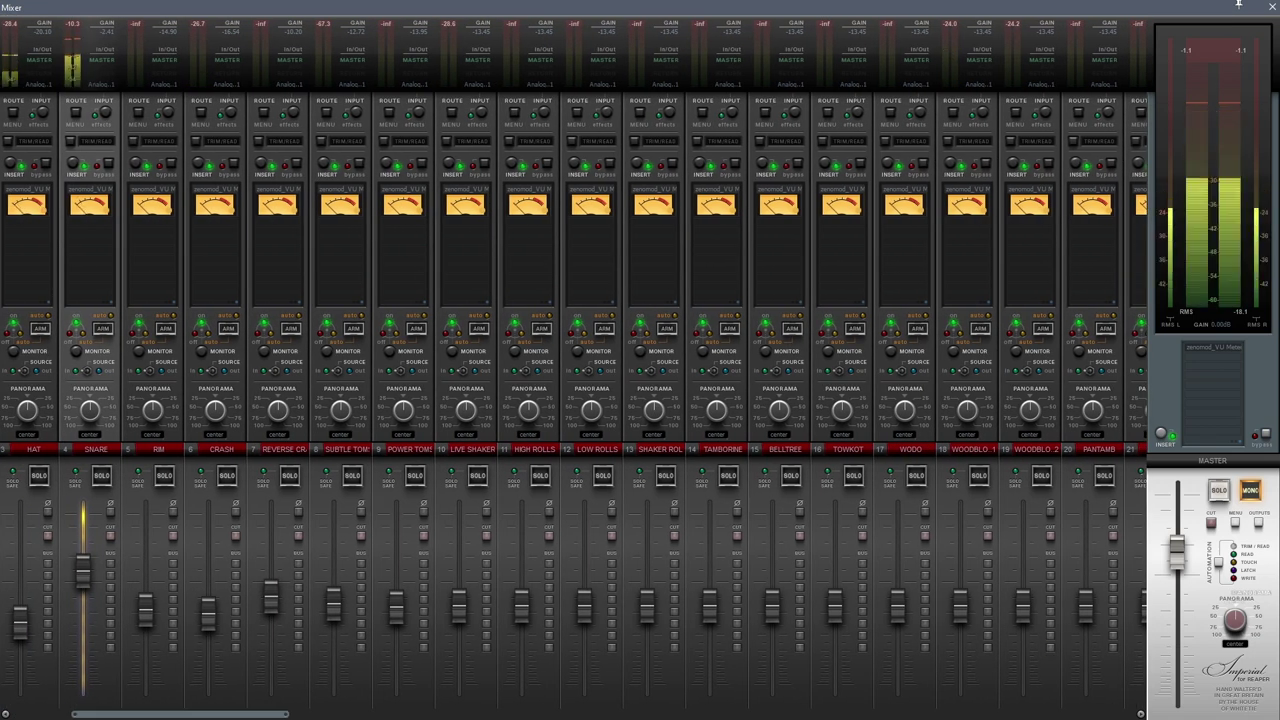
pyautogui.moveTo(209, 608); pyautogui.dragTo(209, 605)
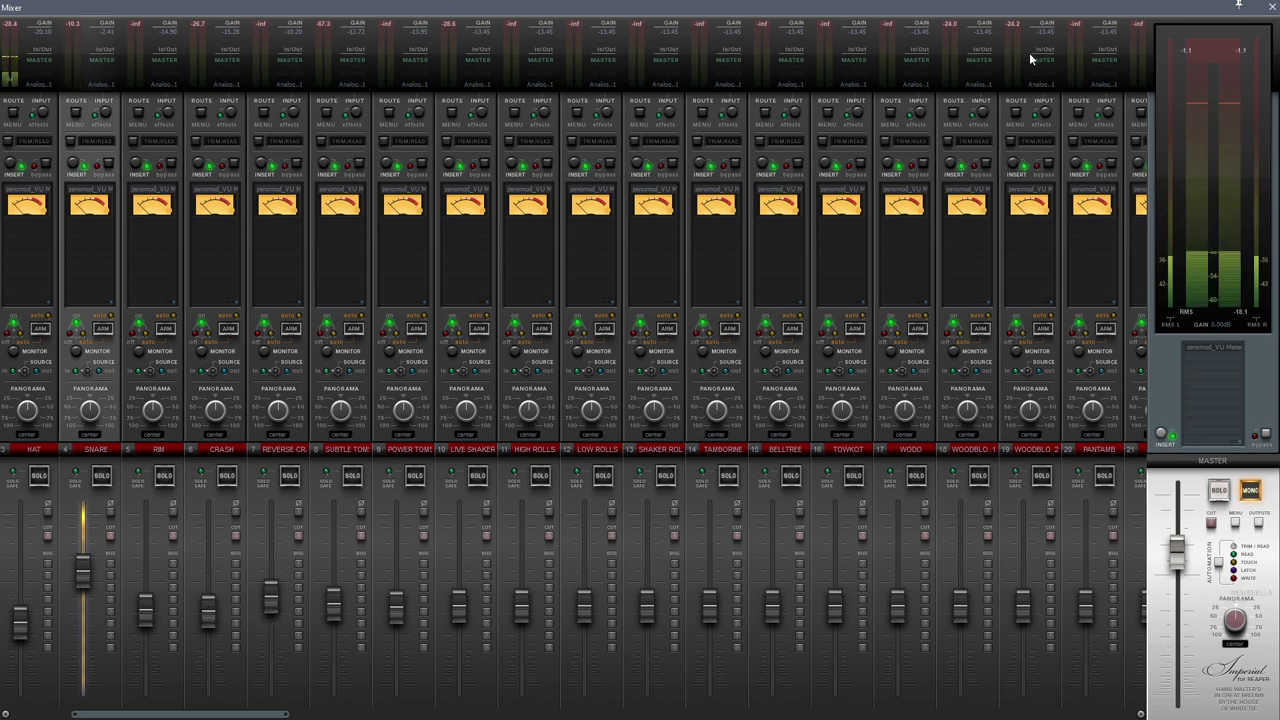
pyautogui.click(1189, 49)
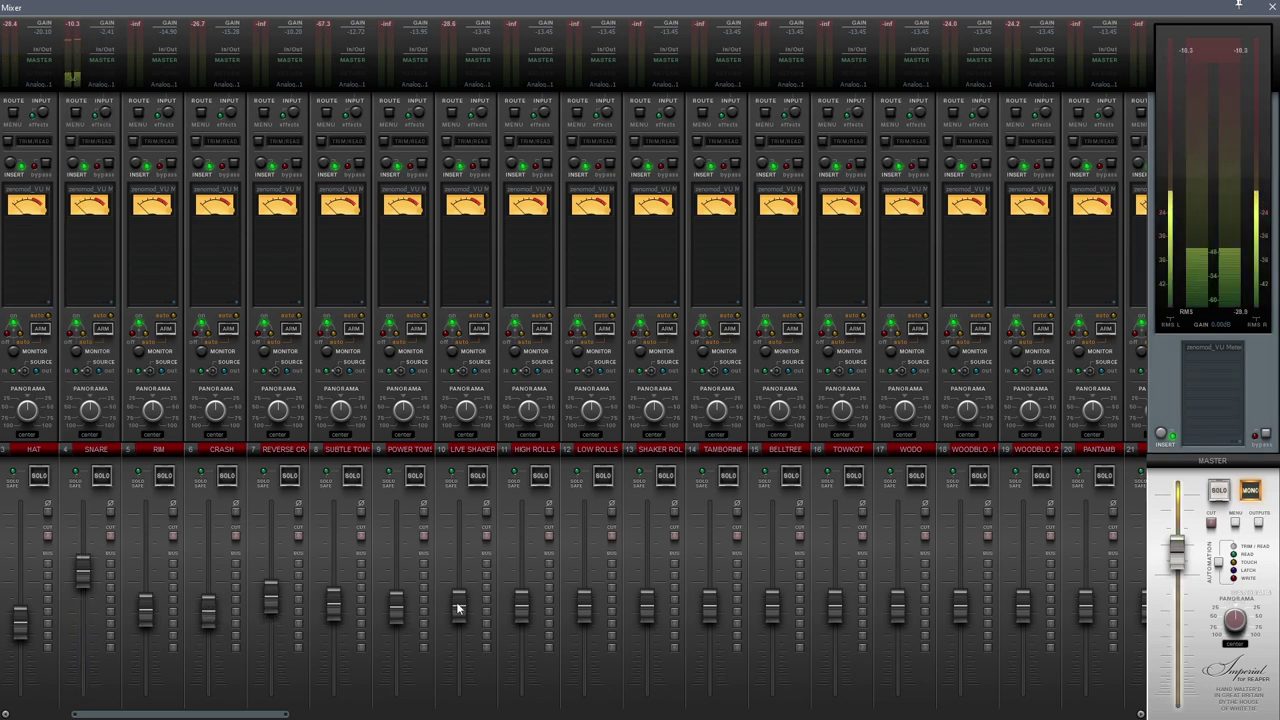
pyautogui.moveTo(285, 714); pyautogui.dragTo(351, 716)
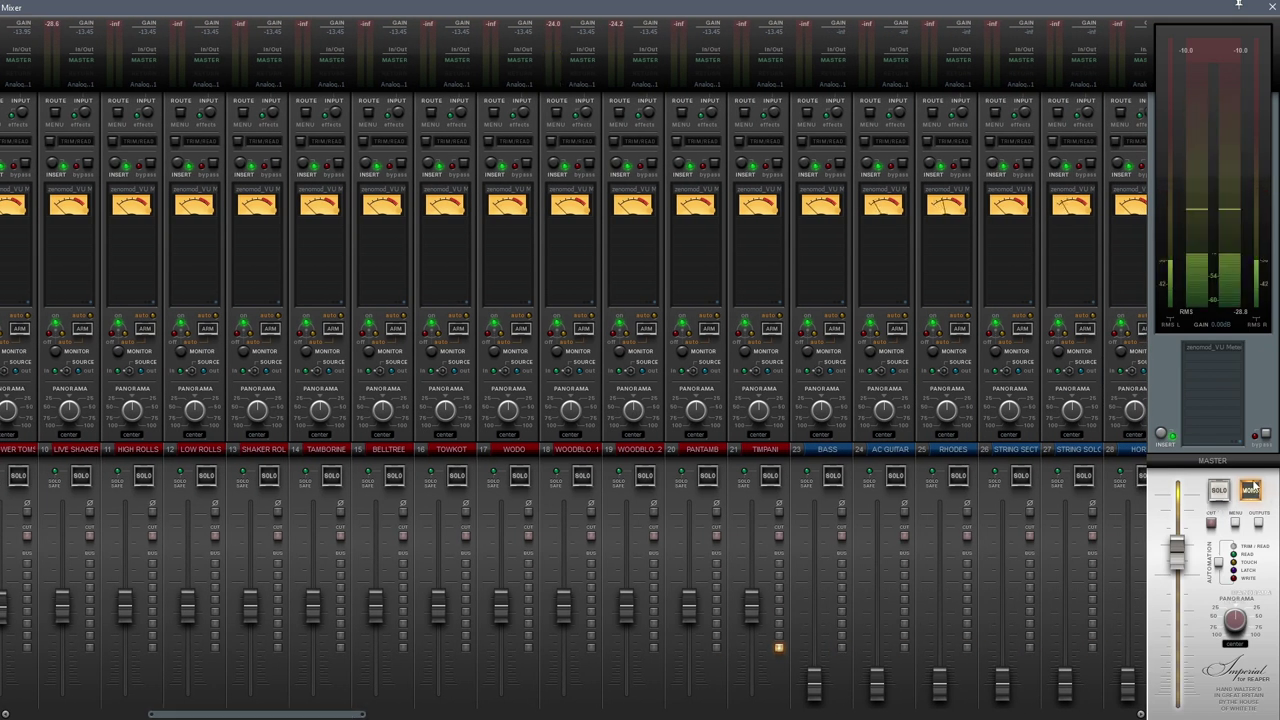
# - Lower the REVERSE CR fader to about -13.7 dB
pyautogui.moveTo(294, 712)
pyautogui.mouseDown()
pyautogui.moveTo(261, 713)
pyautogui.moveTo(318, 717)
pyautogui.mouseUp()
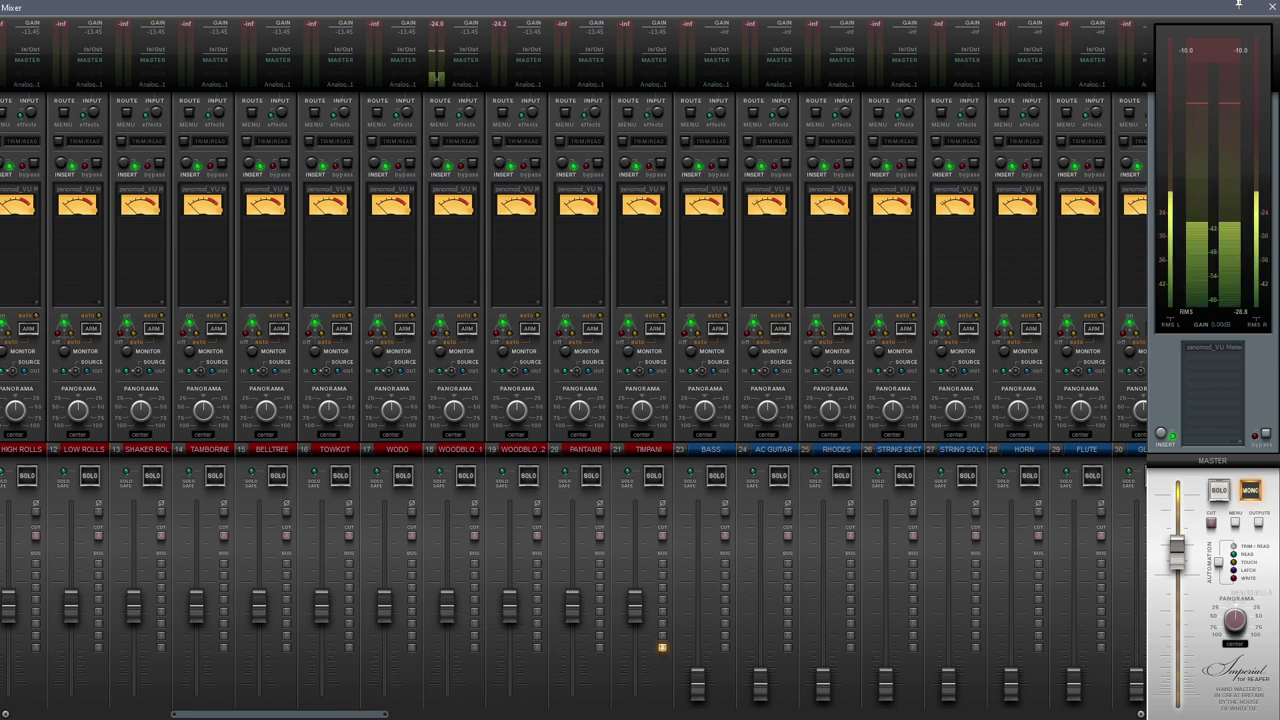
pyautogui.click(1238, 5)
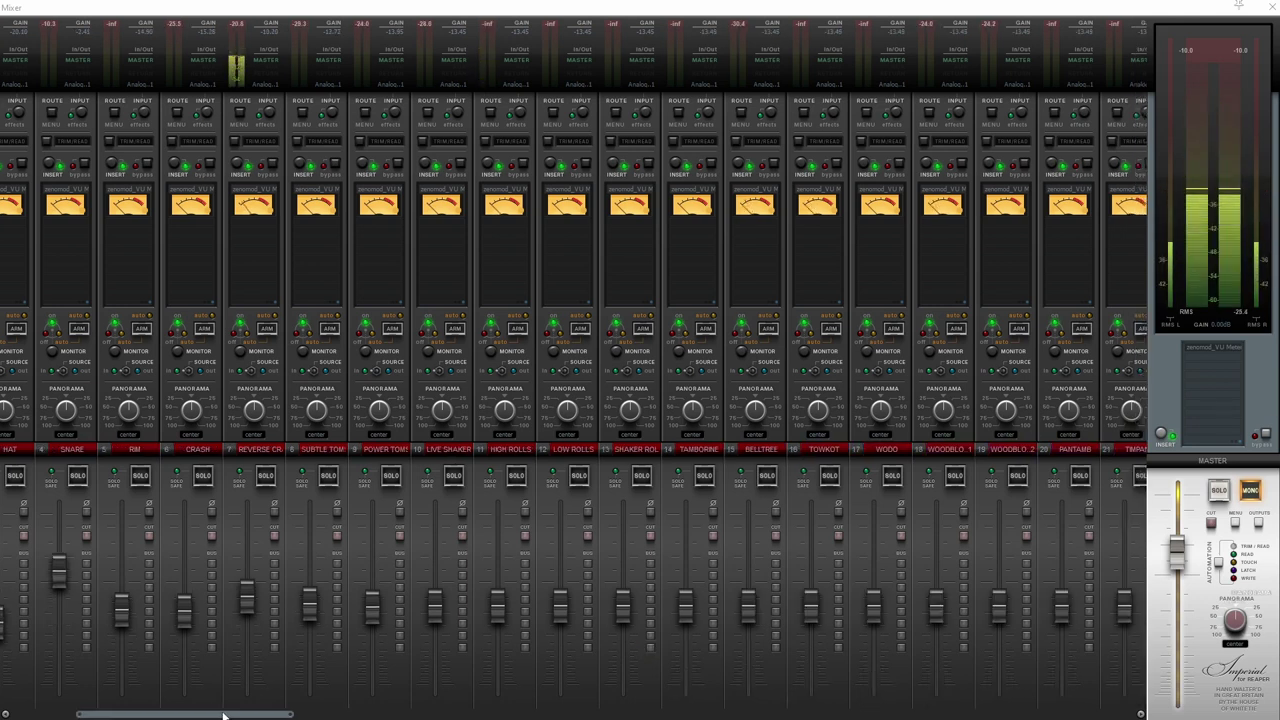
pyautogui.moveTo(222, 714); pyautogui.dragTo(152, 714)
pyautogui.moveTo(574, 602)
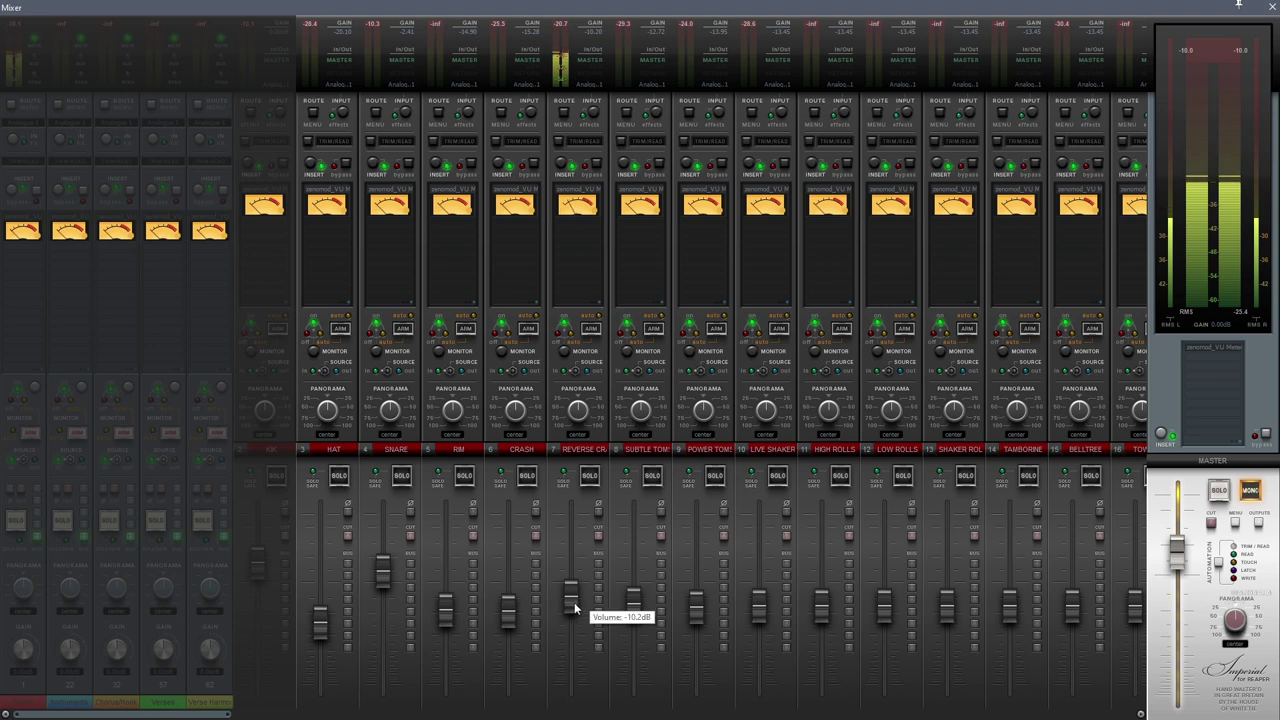
pyautogui.moveTo(574, 602); pyautogui.dragTo(571, 612)
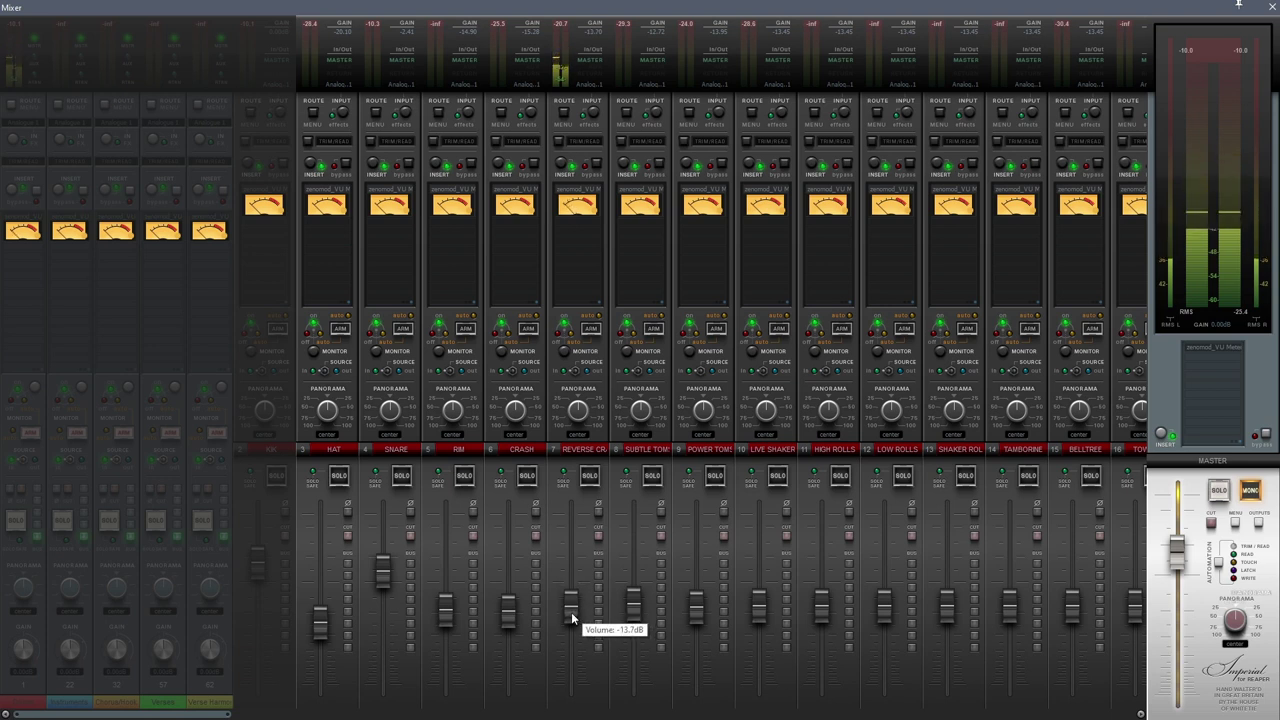
# - Select the SUBTLE TOM and POWER TOM tracks and raise their faders together to about -4 dB and -5.2 dB
pyautogui.click(718, 685)
pyautogui.keyDown('ctrl'); pyautogui.click(657, 690); pyautogui.keyUp('ctrl')
pyautogui.moveTo(699, 618); pyautogui.dragTo(695, 591)
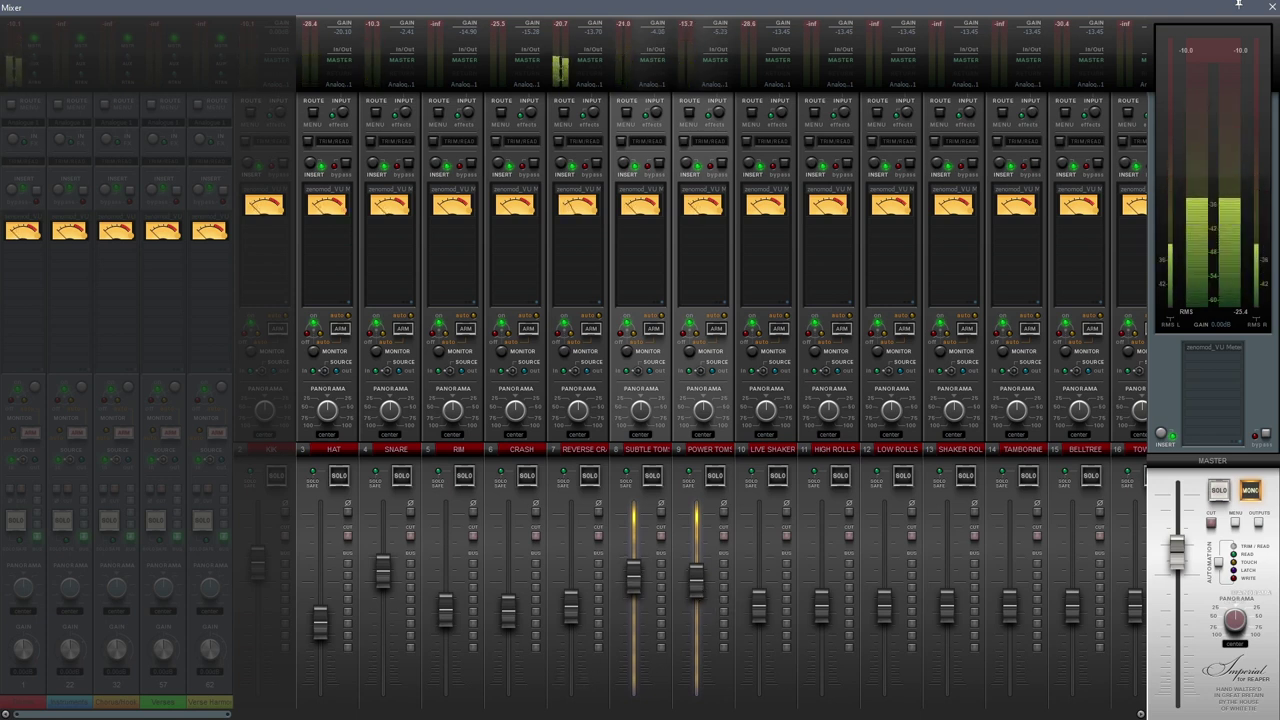
pyautogui.press('space')
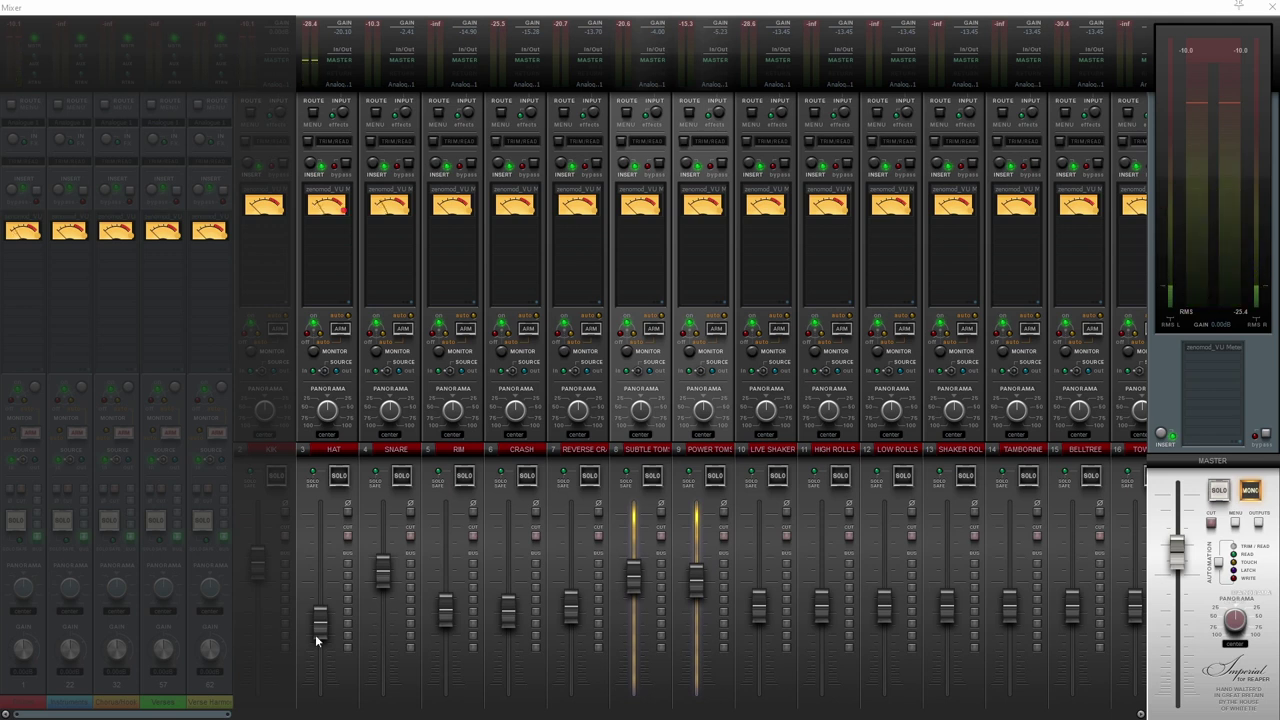
# - Raise the TAMBORINE fader to about -9.6 dB and the LIVE SHAKER fader to about -12.4 dB
pyautogui.moveTo(203, 714); pyautogui.dragTo(306, 714)
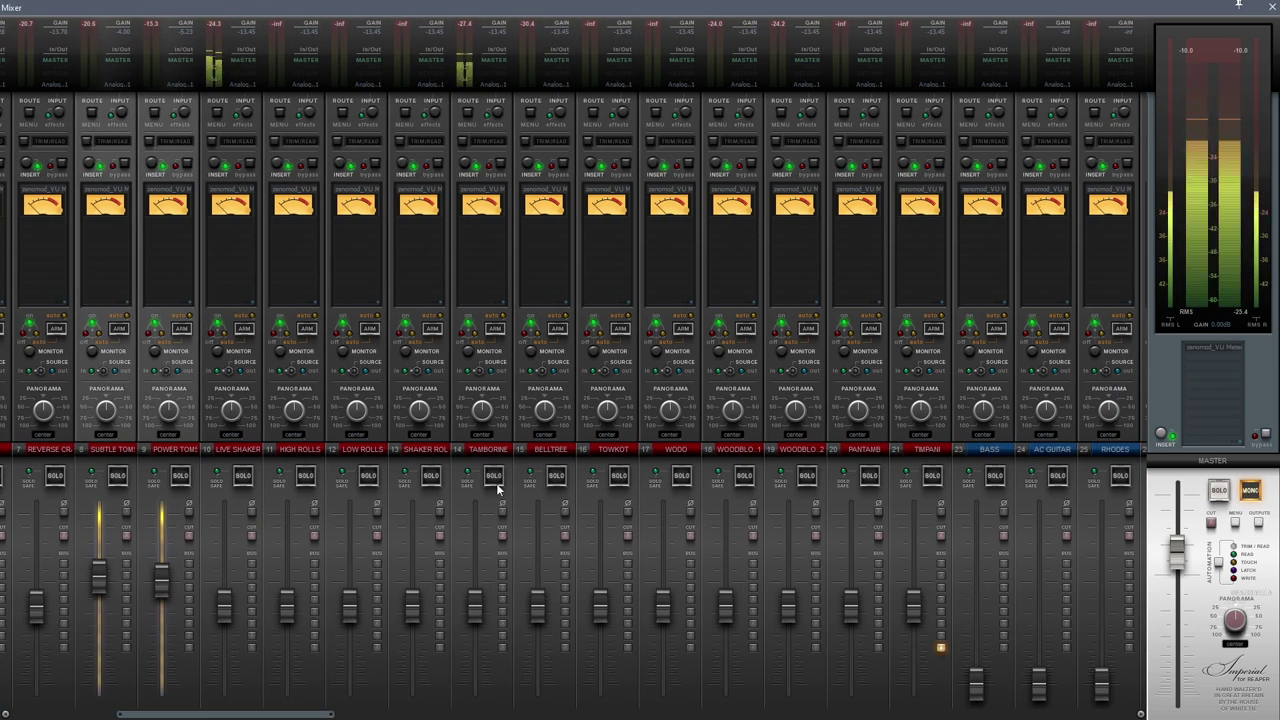
pyautogui.moveTo(473, 600)
pyautogui.moveTo(476, 601); pyautogui.dragTo(477, 597)
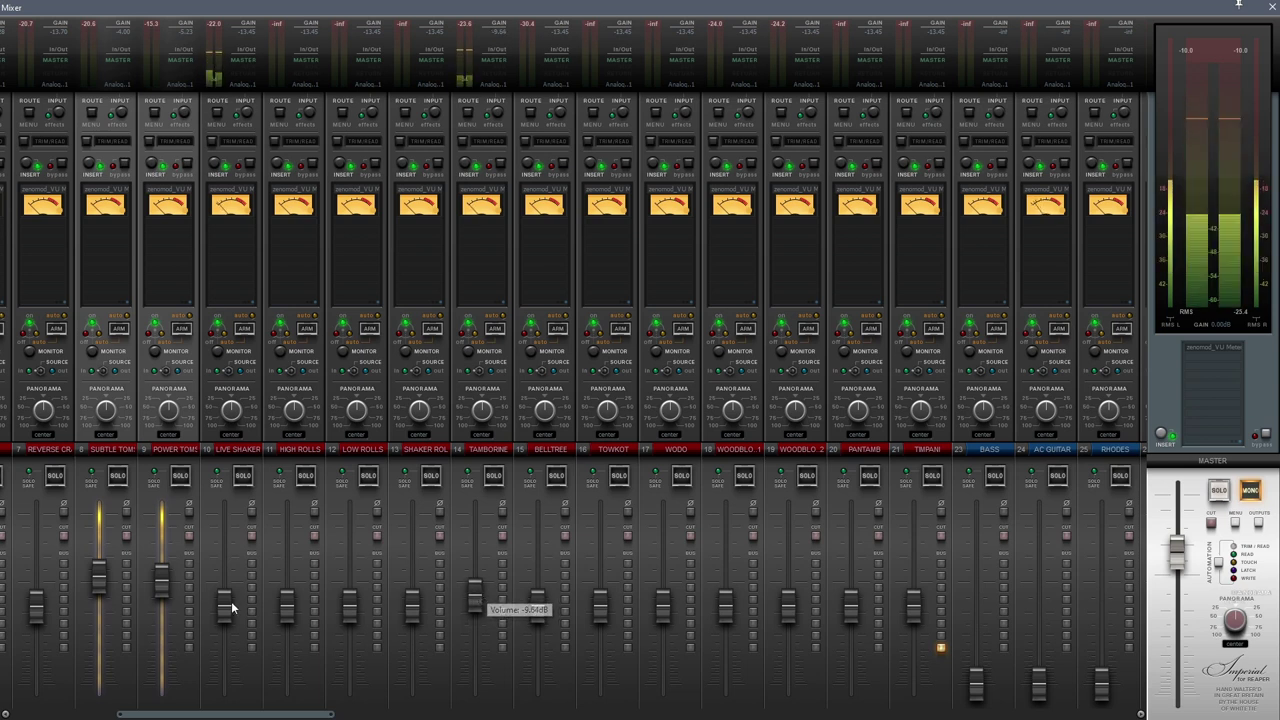
pyautogui.moveTo(229, 607)
pyautogui.scroll(4, 230, 604)
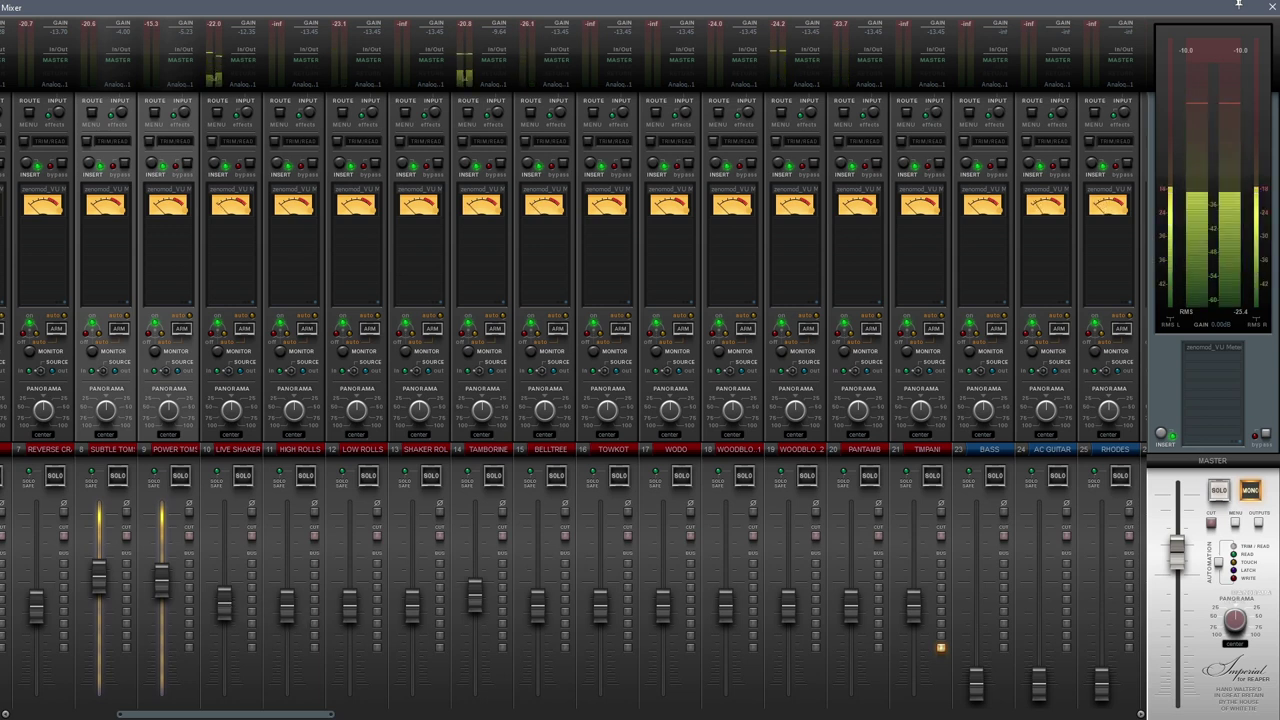
# - Raise the LOW ROLLS fader to about -5.5 dB and lower the LIVE SHAKER fader to about -14.8 dB
pyautogui.click(361, 449)
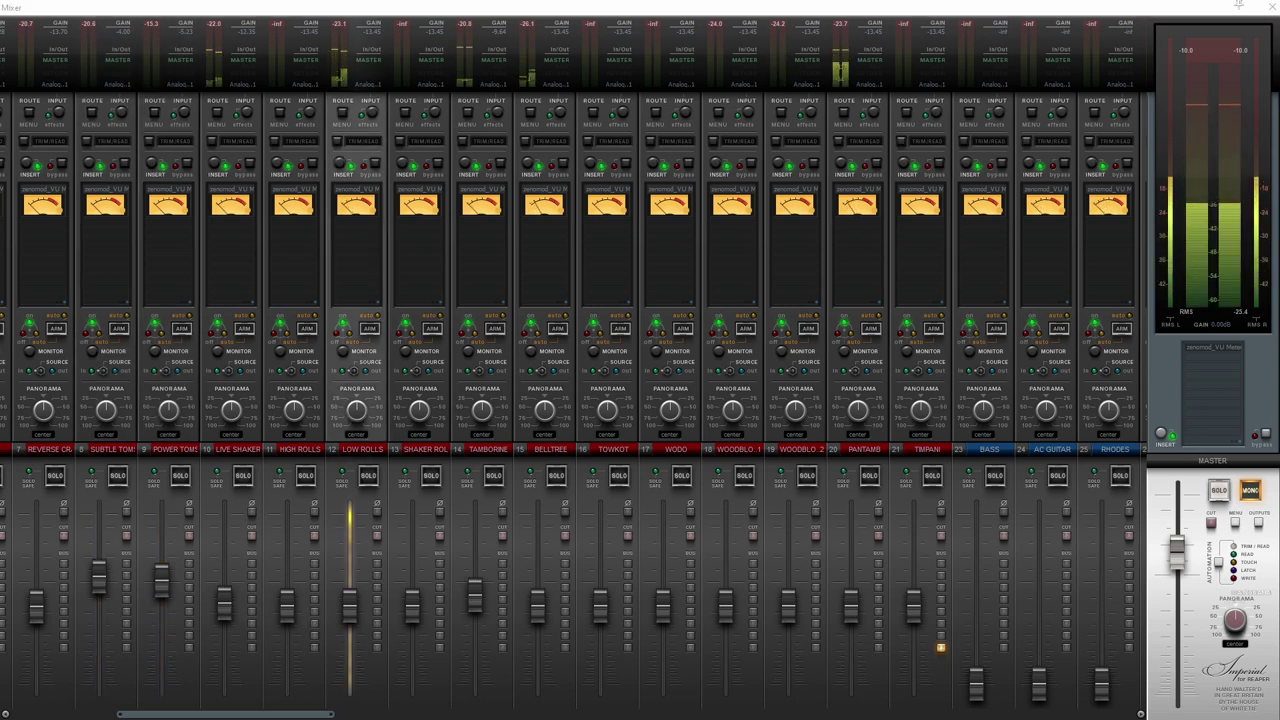
pyautogui.moveTo(346, 606); pyautogui.dragTo(352, 581)
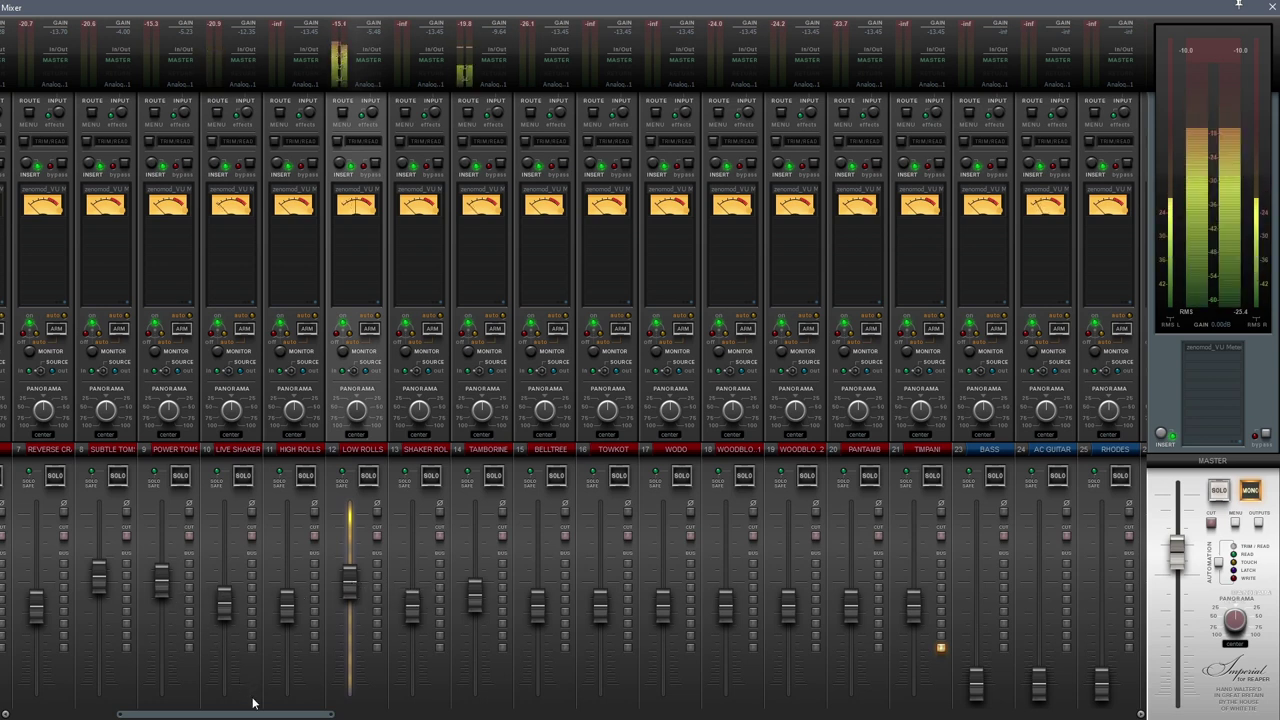
pyautogui.hscroll(-5, 214, 706)
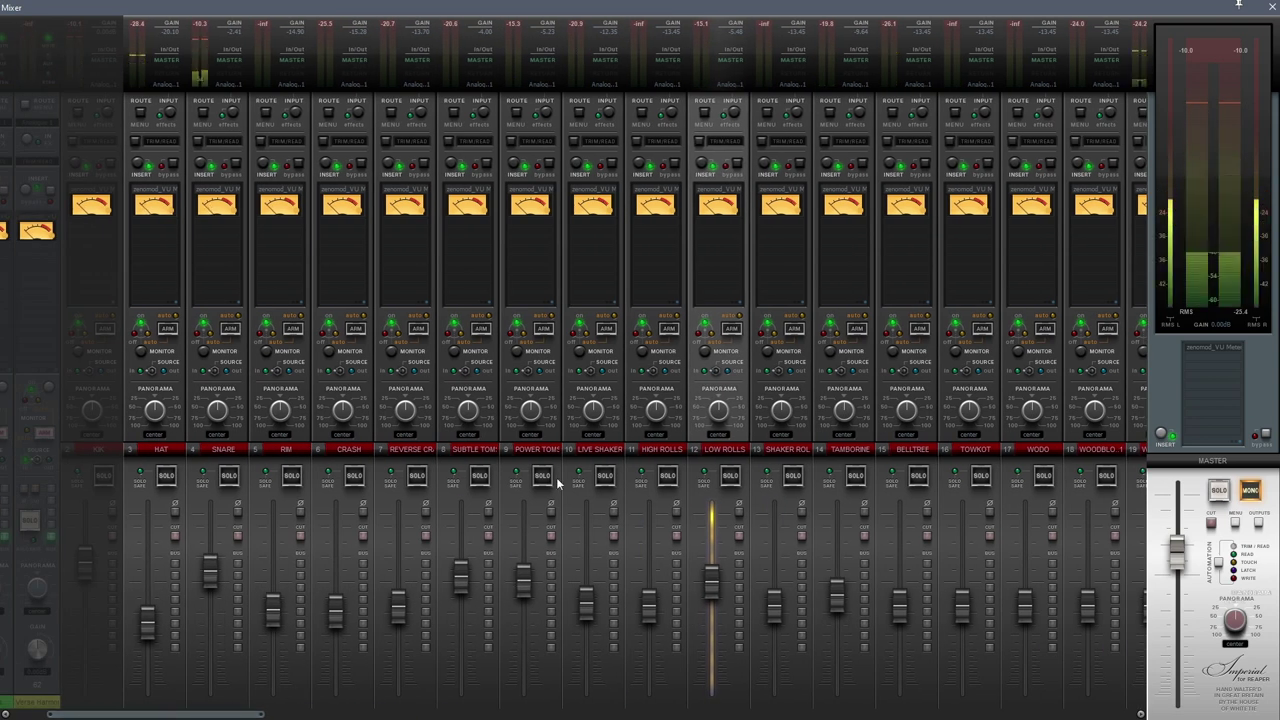
pyautogui.moveTo(594, 615); pyautogui.dragTo(588, 623)
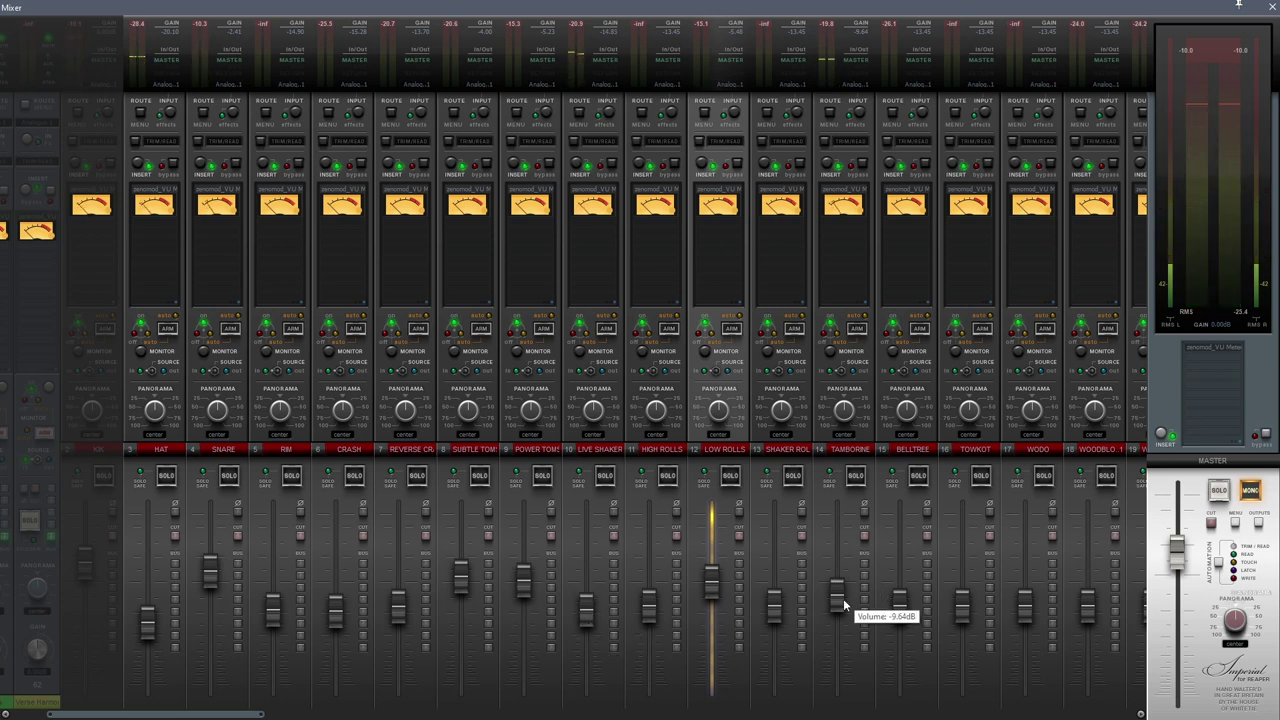
# - Lower the LOW ROLLS fader to about -8.8 dB and raise the SHAKER ROL fader to about -10.7 dB
pyautogui.moveTo(228, 716); pyautogui.dragTo(273, 716)
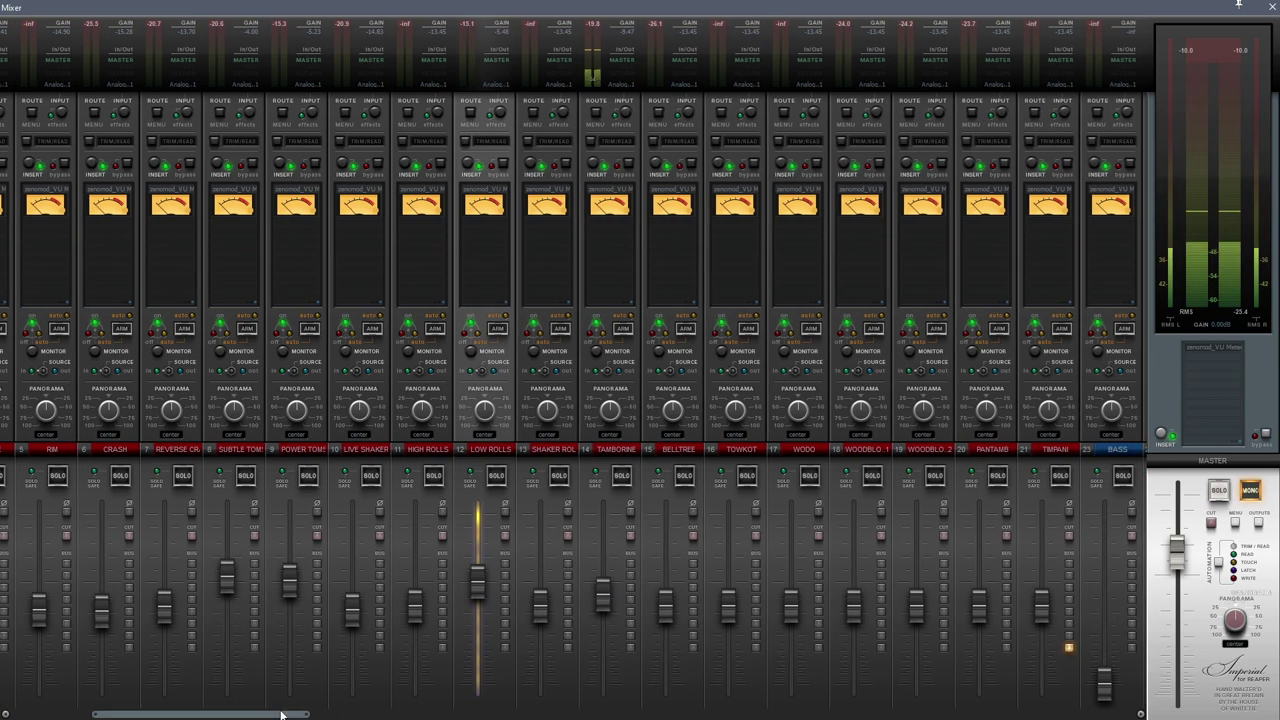
pyautogui.moveTo(475, 585)
pyautogui.moveTo(472, 589); pyautogui.dragTo(472, 594)
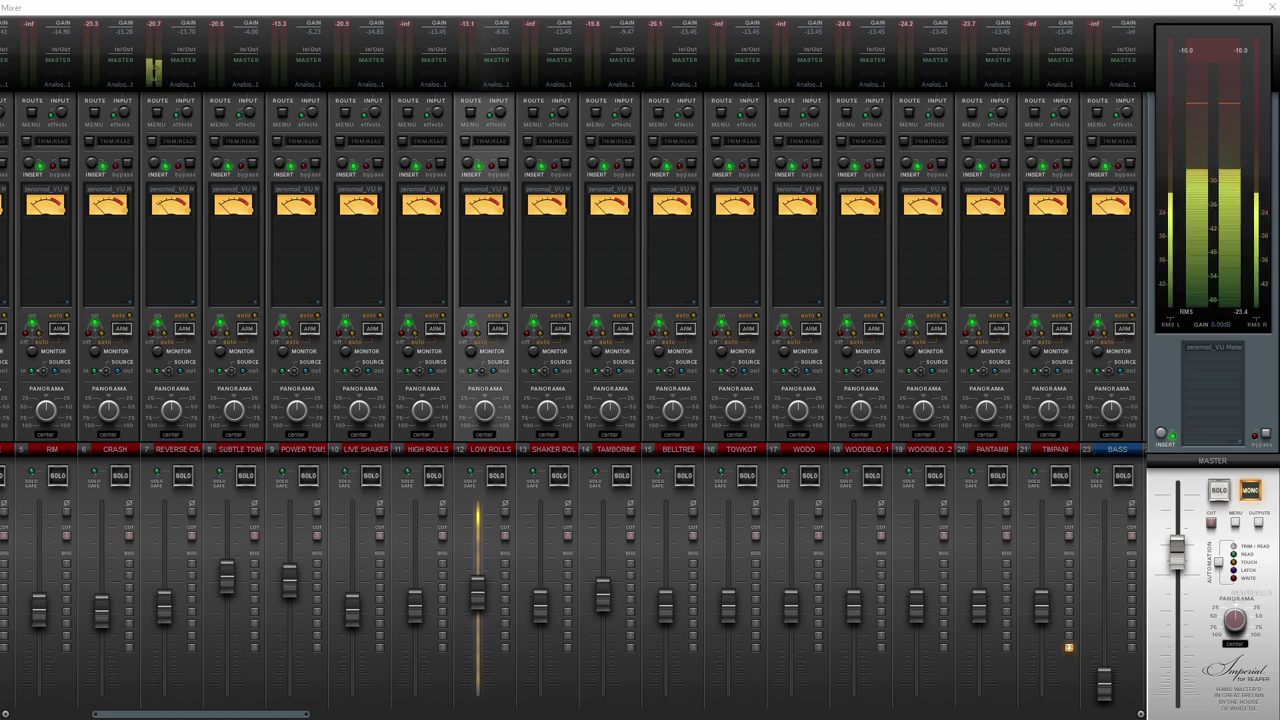
pyautogui.moveTo(266, 714); pyautogui.dragTo(184, 714)
pyautogui.hscroll(7, 465, 259)
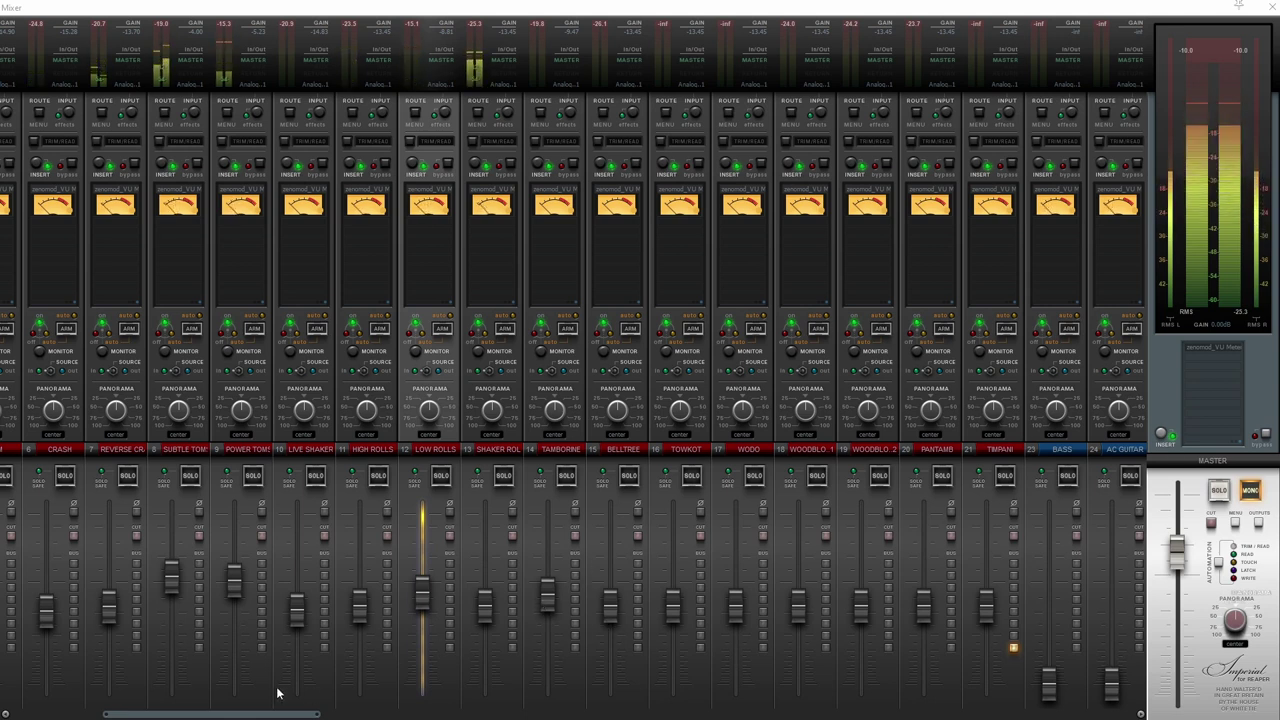
pyautogui.moveTo(484, 608); pyautogui.dragTo(484, 599)
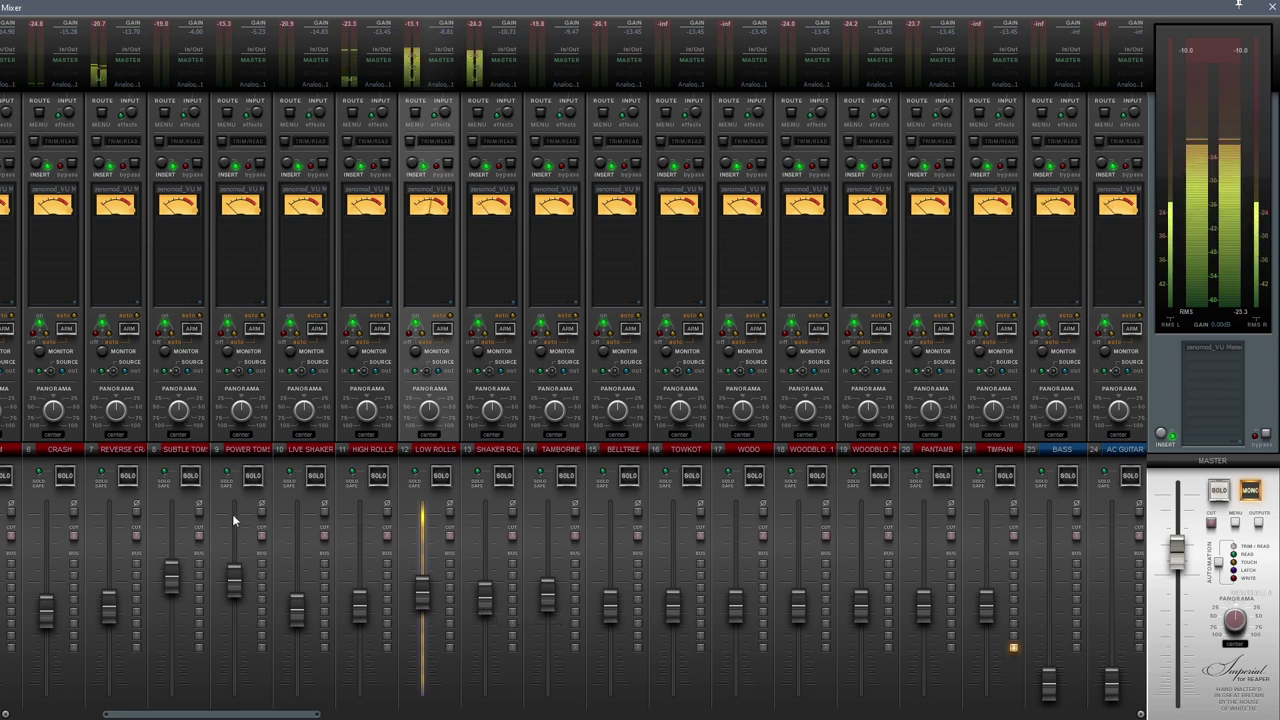
# - Select SUBTLE TOM and POWER TOM again and raise their faders together to about -1.6 dB and -2.8 dB
pyautogui.click(262, 691)
pyautogui.keyDown('ctrl'); pyautogui.click(195, 698); pyautogui.keyUp('ctrl')
pyautogui.hscroll(-2, 158, 594)
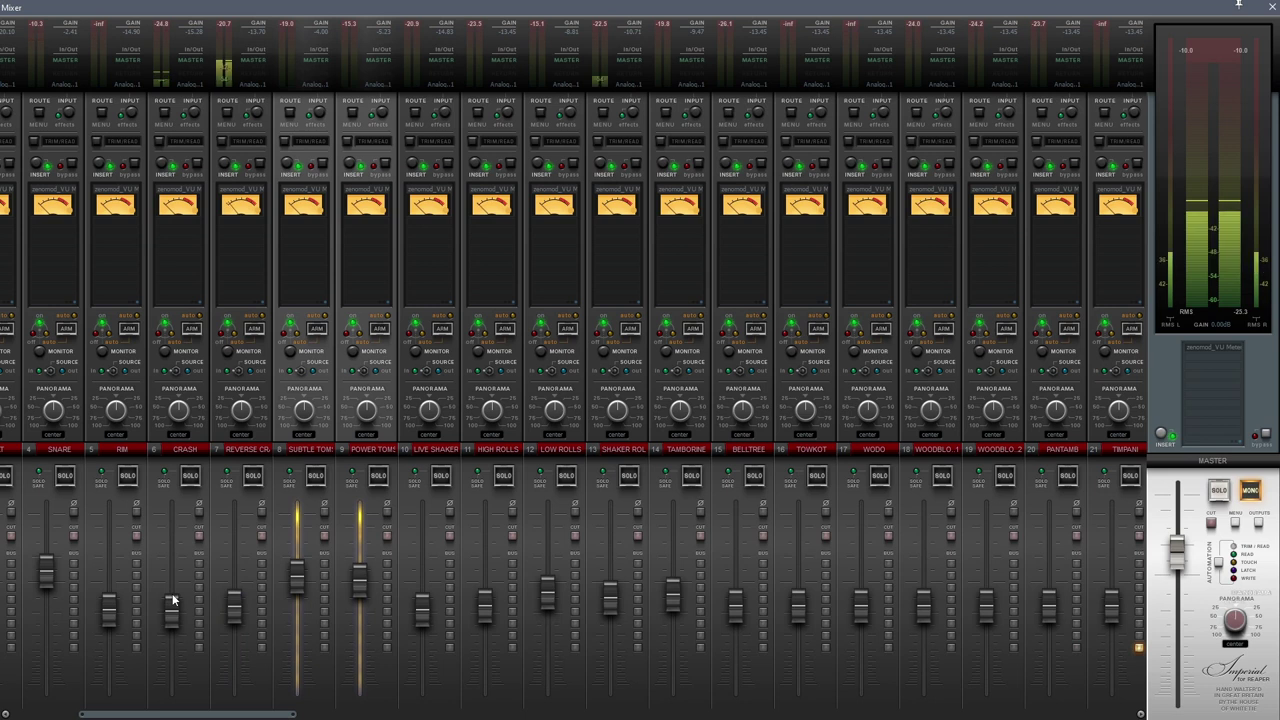
pyautogui.moveTo(298, 586); pyautogui.dragTo(298, 577)
pyautogui.moveTo(234, 715); pyautogui.dragTo(262, 717)
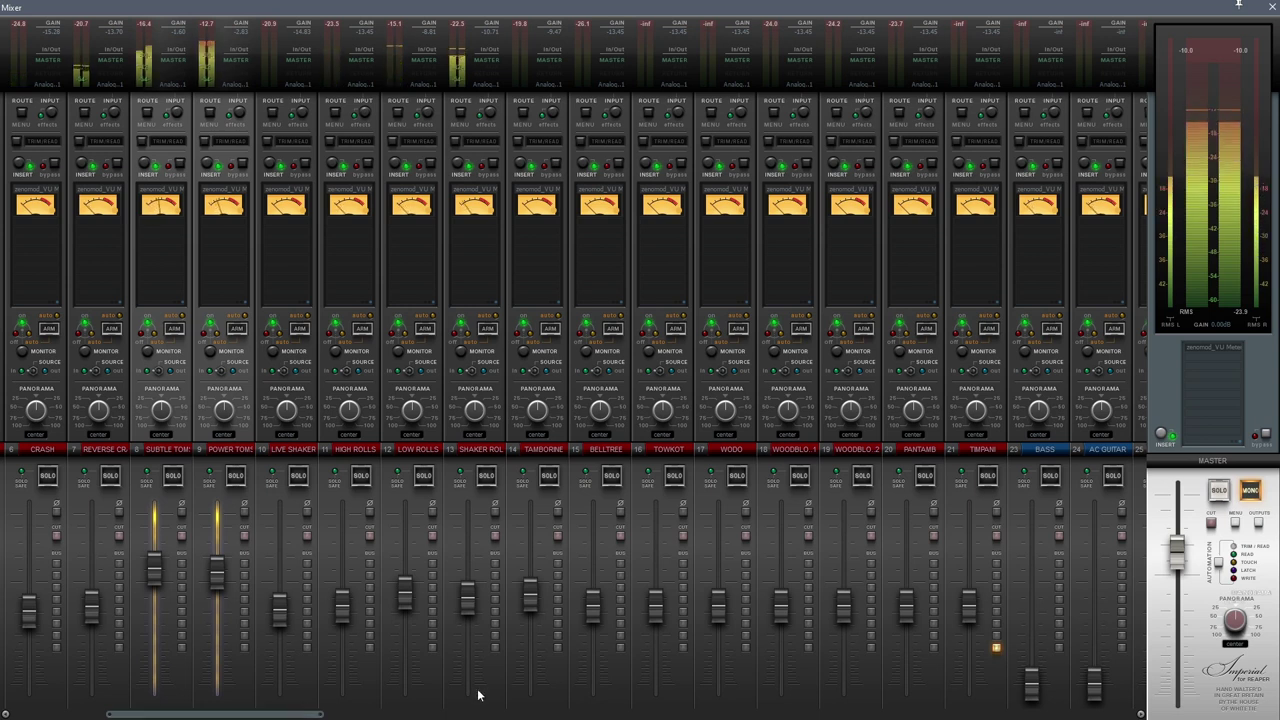
# - Raise the LOW ROLLS fader to about -6.9 dB and the HIGH ROLLS fader to about -7.9 dB
pyautogui.moveTo(402, 591)
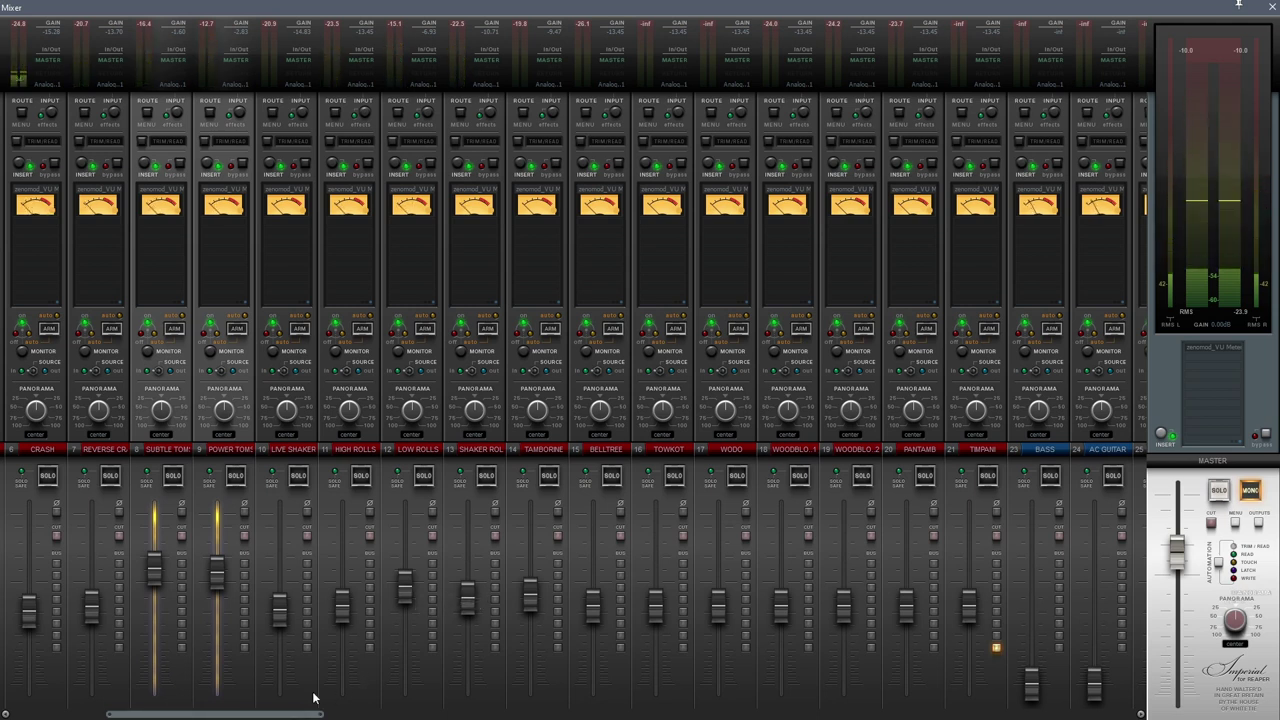
pyautogui.moveTo(343, 606); pyautogui.dragTo(346, 579)
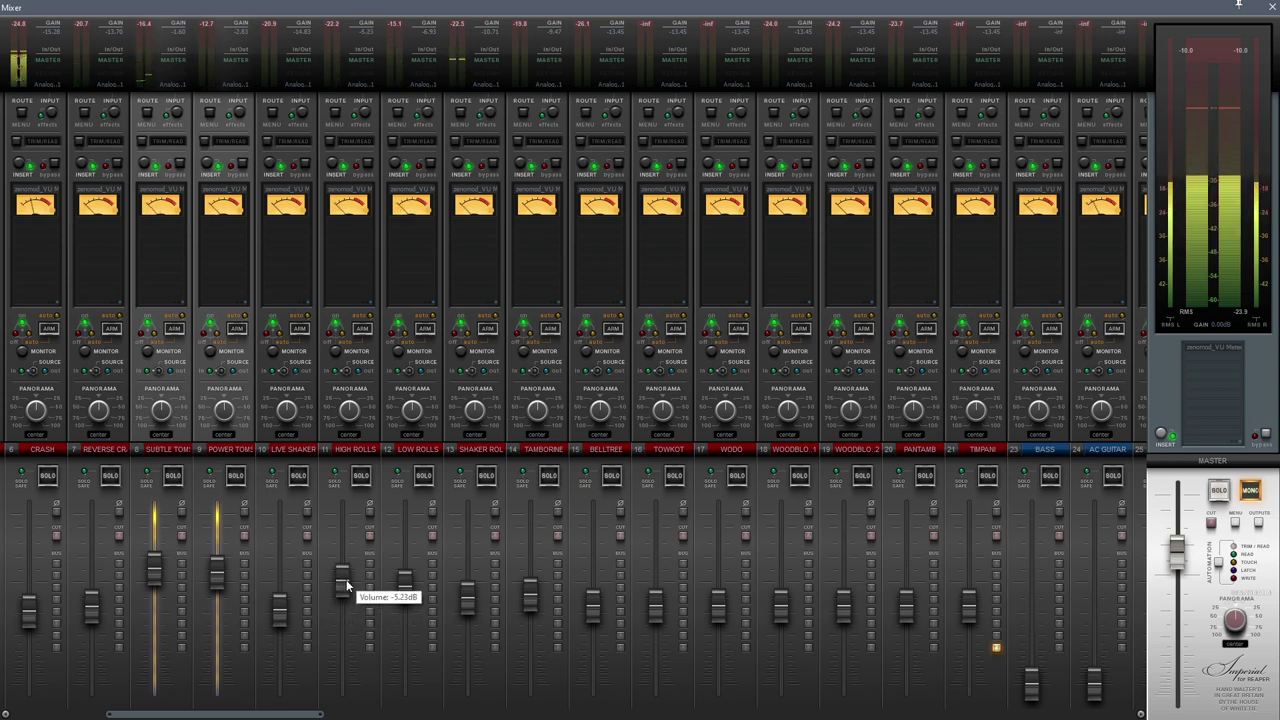
pyautogui.moveTo(346, 579); pyautogui.dragTo(346, 587)
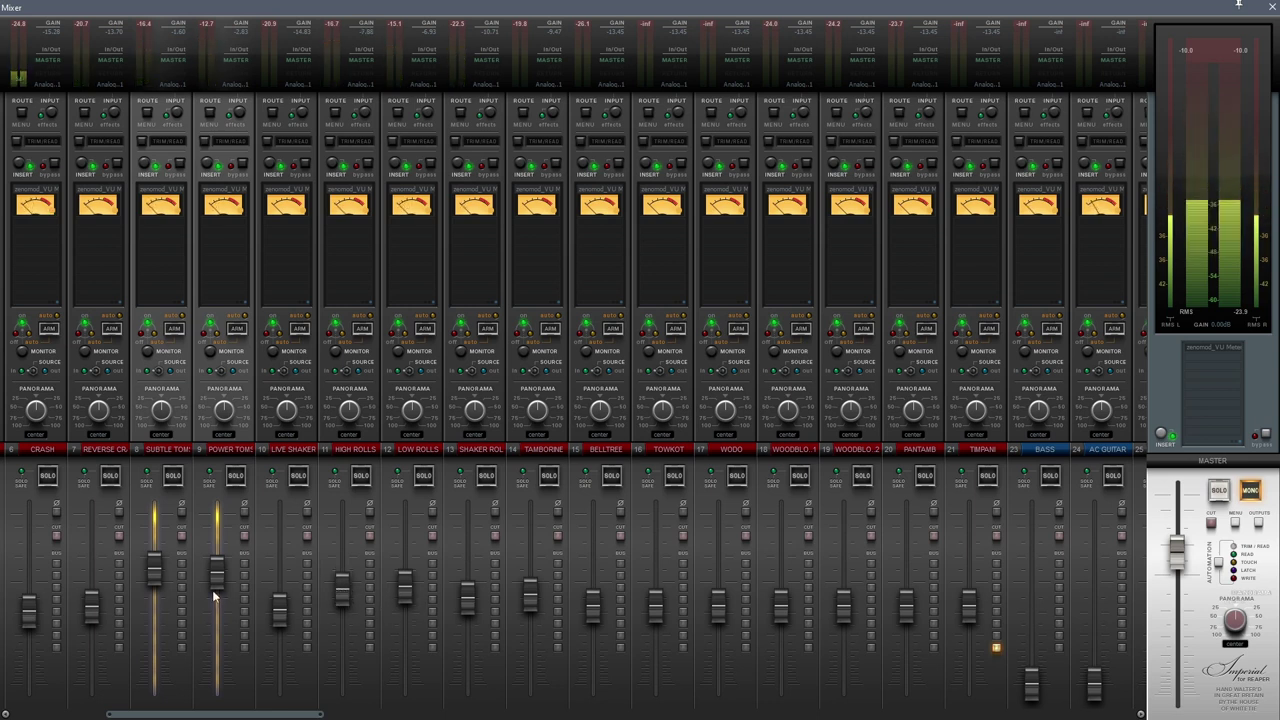
# - Lower the selected SUBTLE TOM and POWER TOM faders together to about -5.4 dB and -6.6 dB
pyautogui.moveTo(217, 578); pyautogui.dragTo(212, 590)
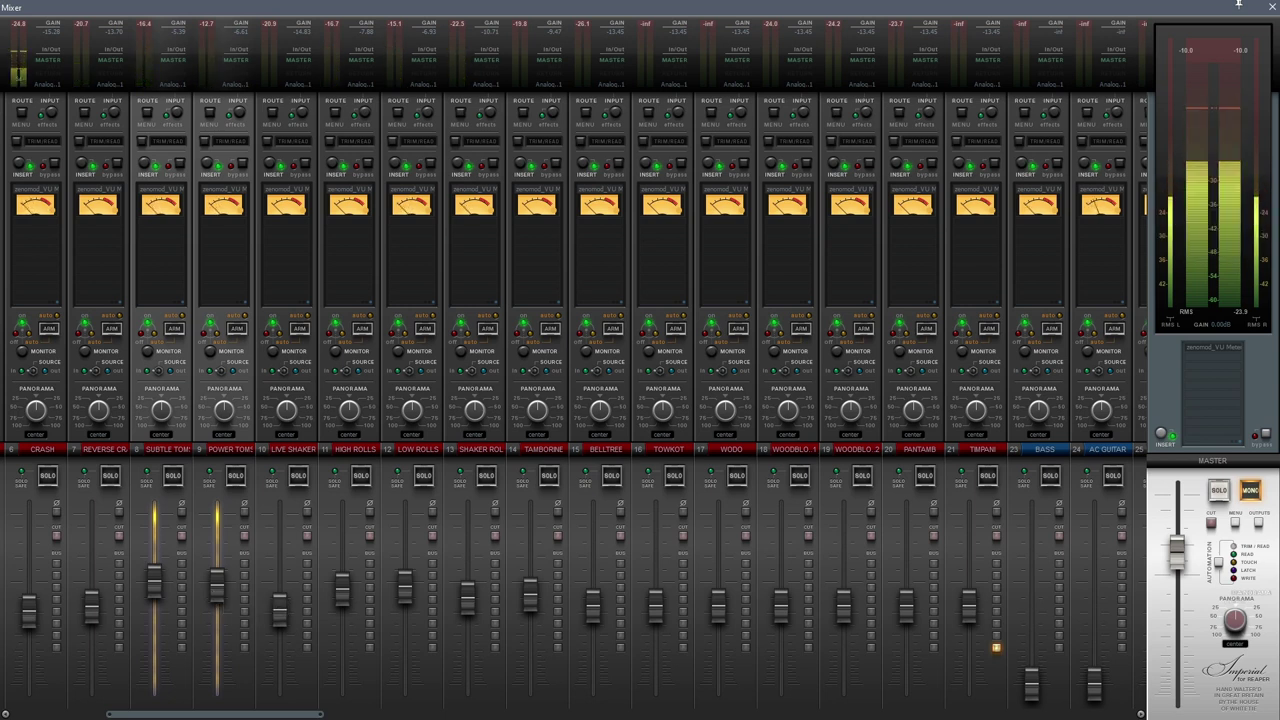
pyautogui.click(1238, 5)
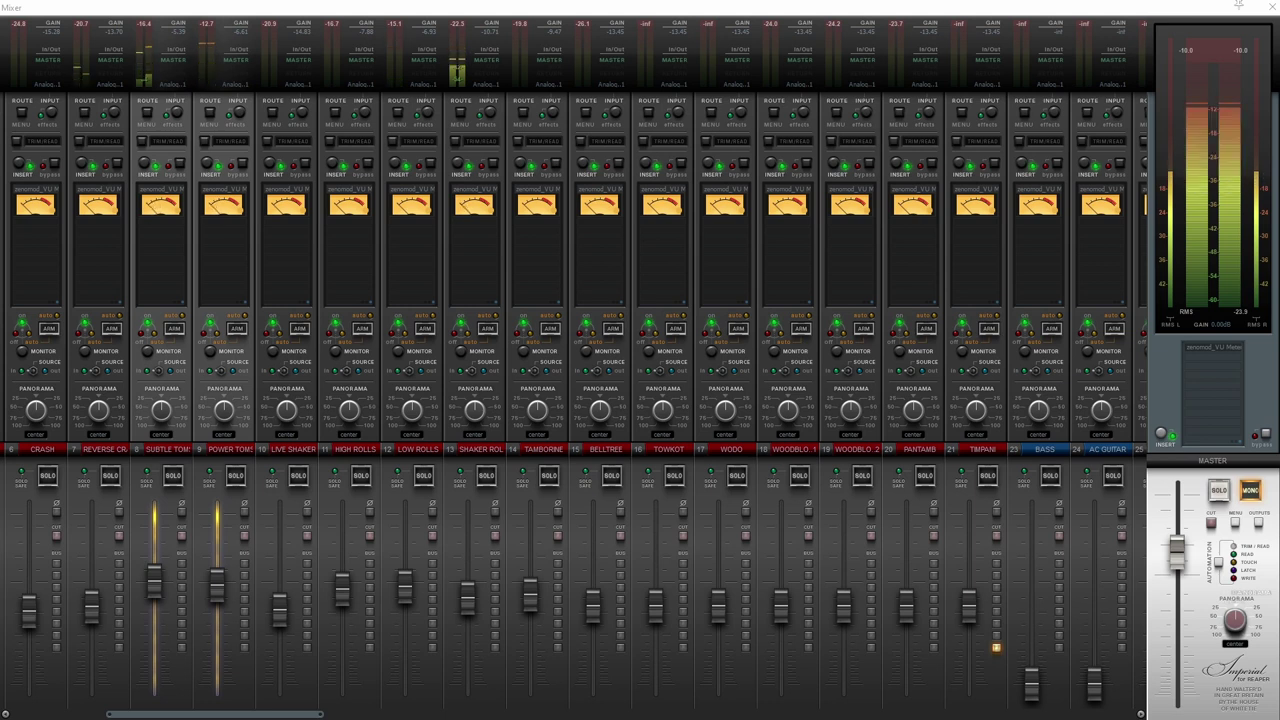
pyautogui.press('space')
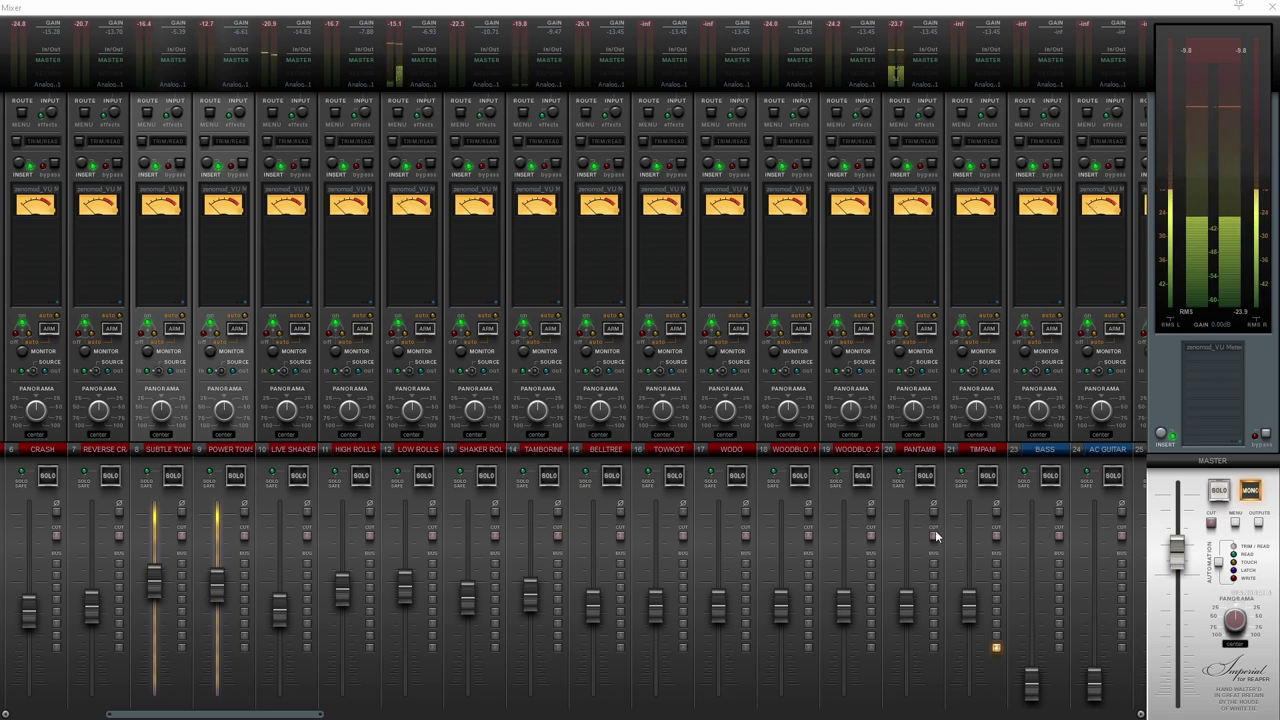
# - Solo the PANTAMB track briefly to audition it on its own, and return to the full mix
pyautogui.moveTo(908, 611)
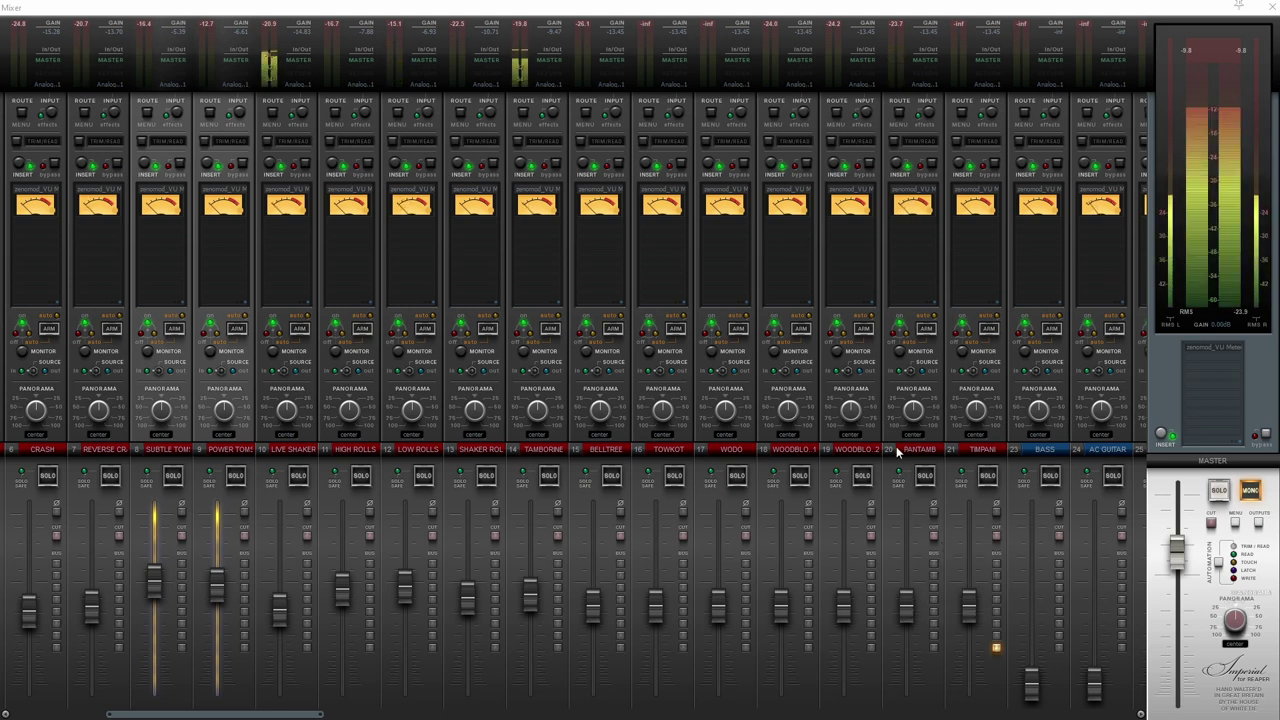
pyautogui.click(925, 477)
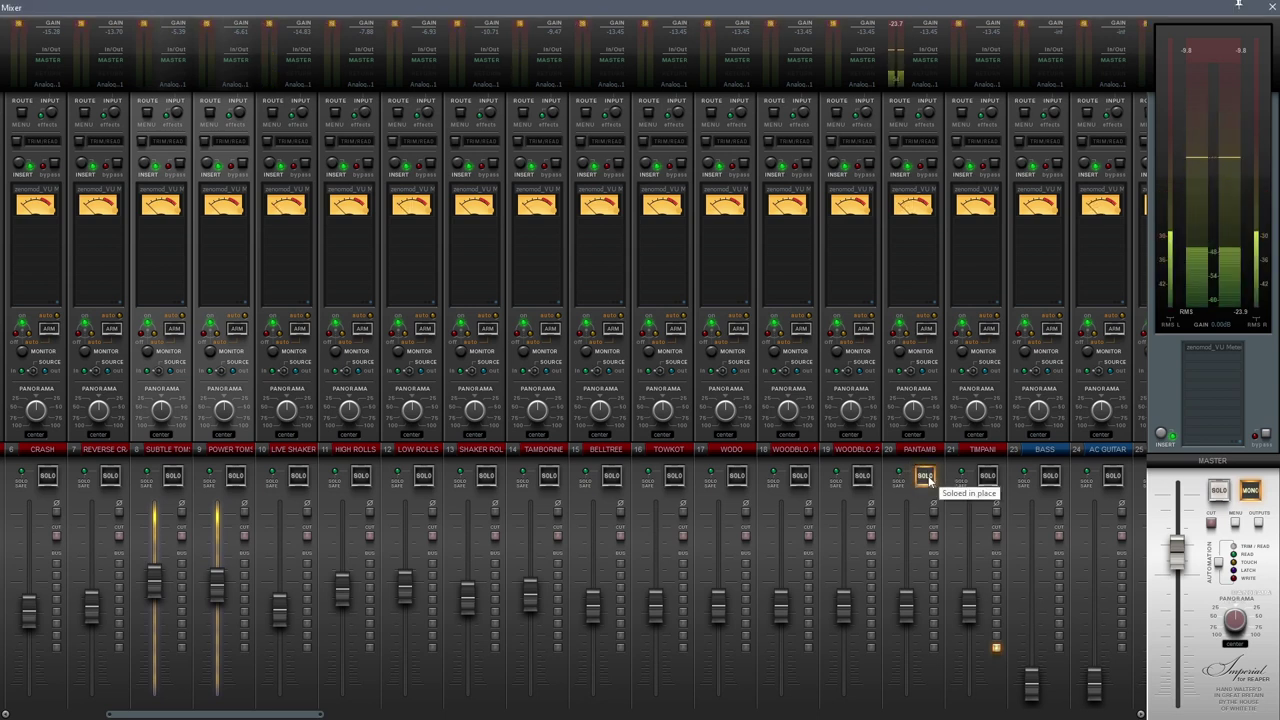
pyautogui.click(926, 477)
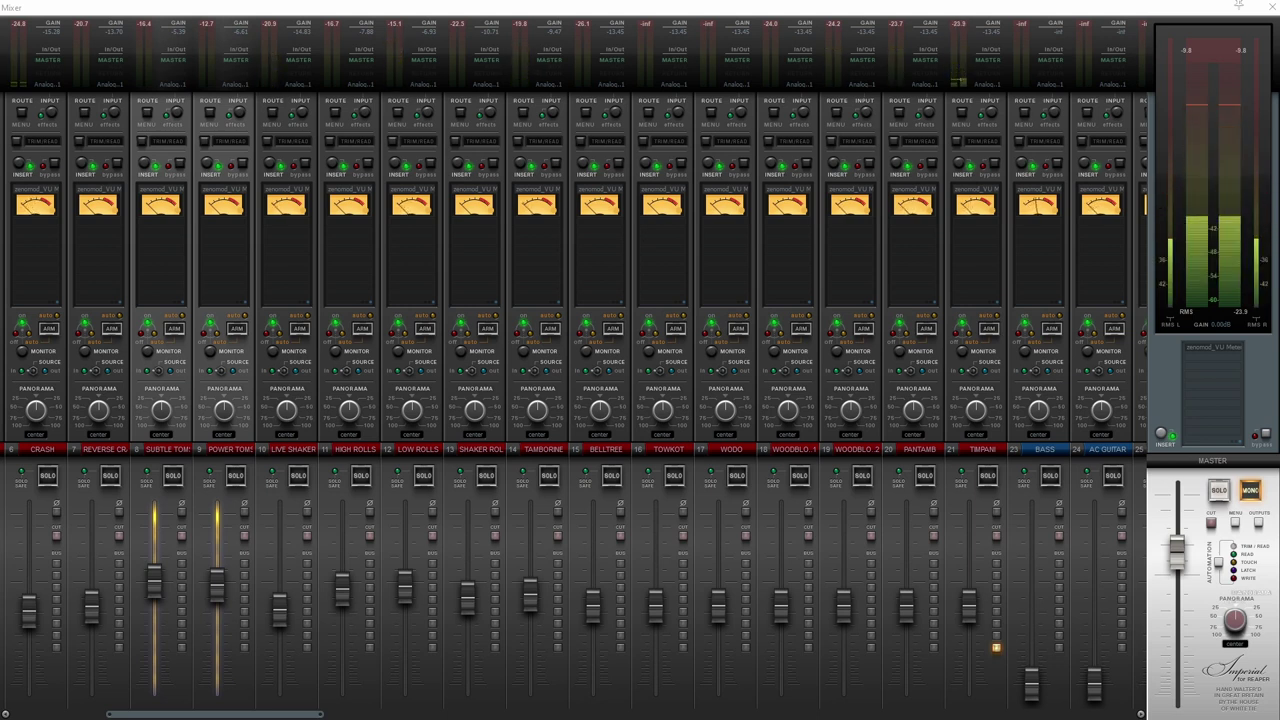
# - Raise the TIMPANI fader to about -5.8 dB and the BASS fader to about -7.2 dB
pyautogui.scroll(-3, 745, 509)
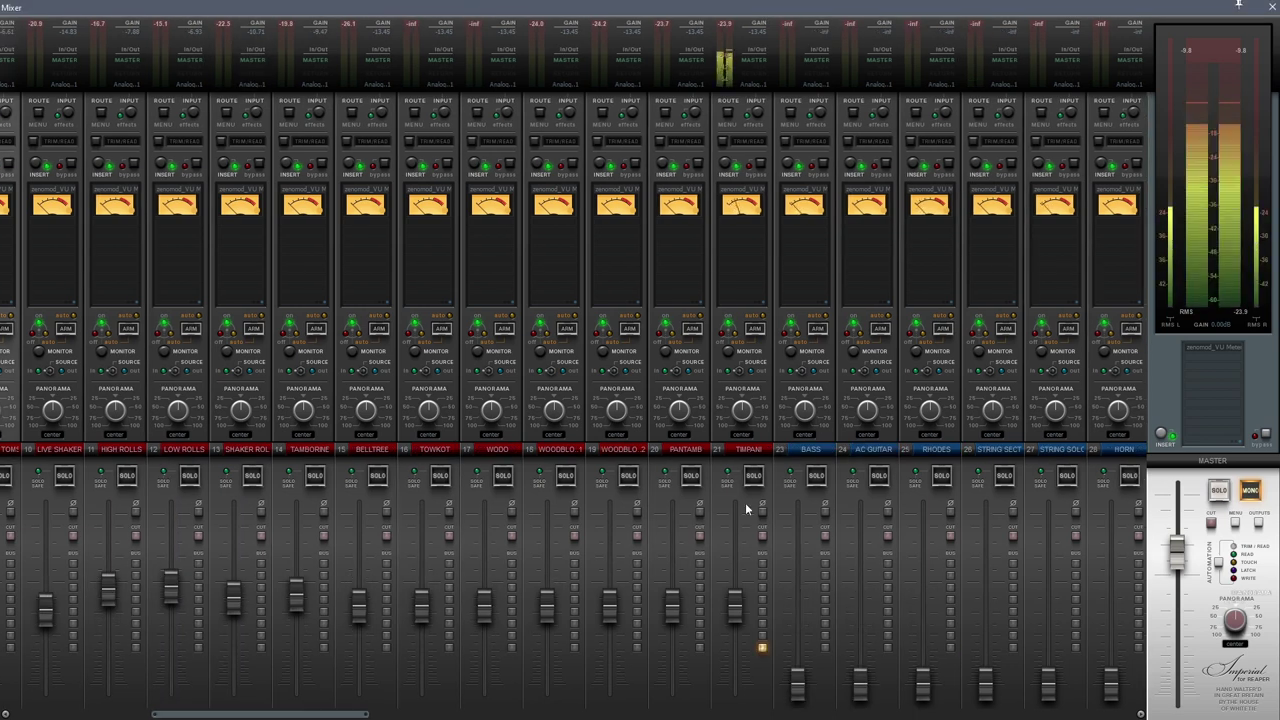
pyautogui.moveTo(734, 604); pyautogui.dragTo(734, 586)
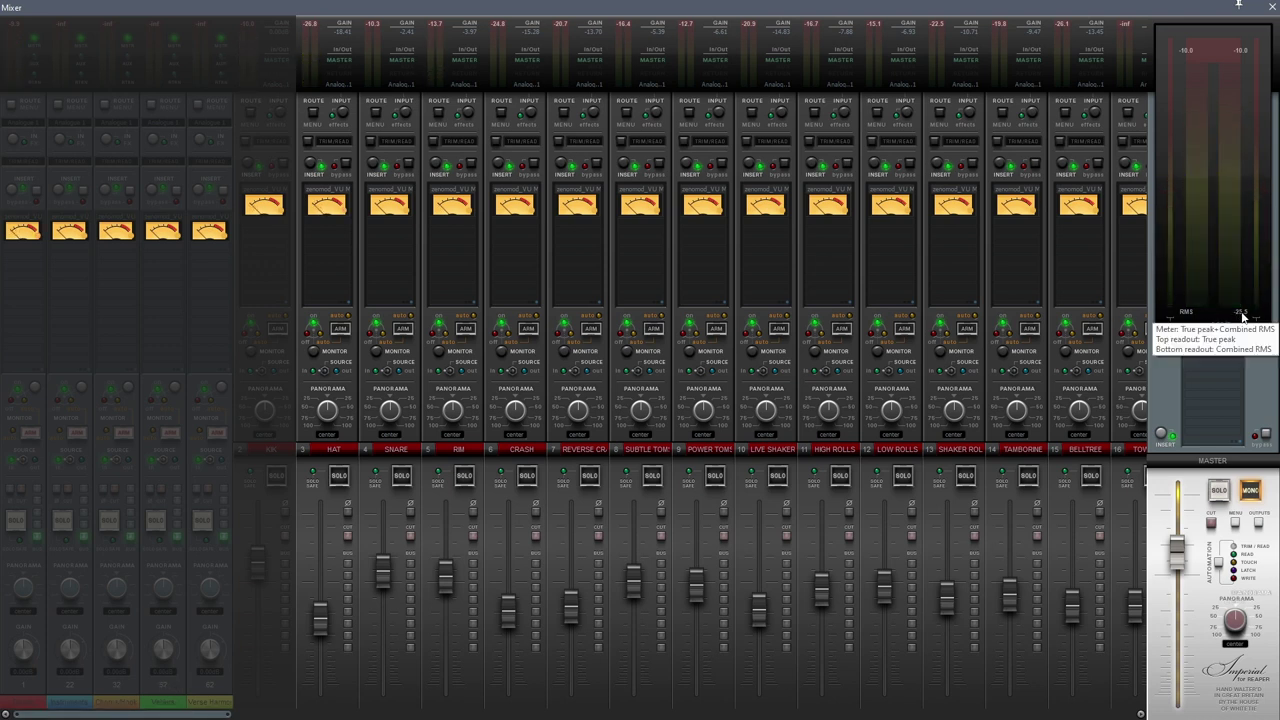
pyautogui.moveTo(222, 714); pyautogui.dragTo(416, 714)
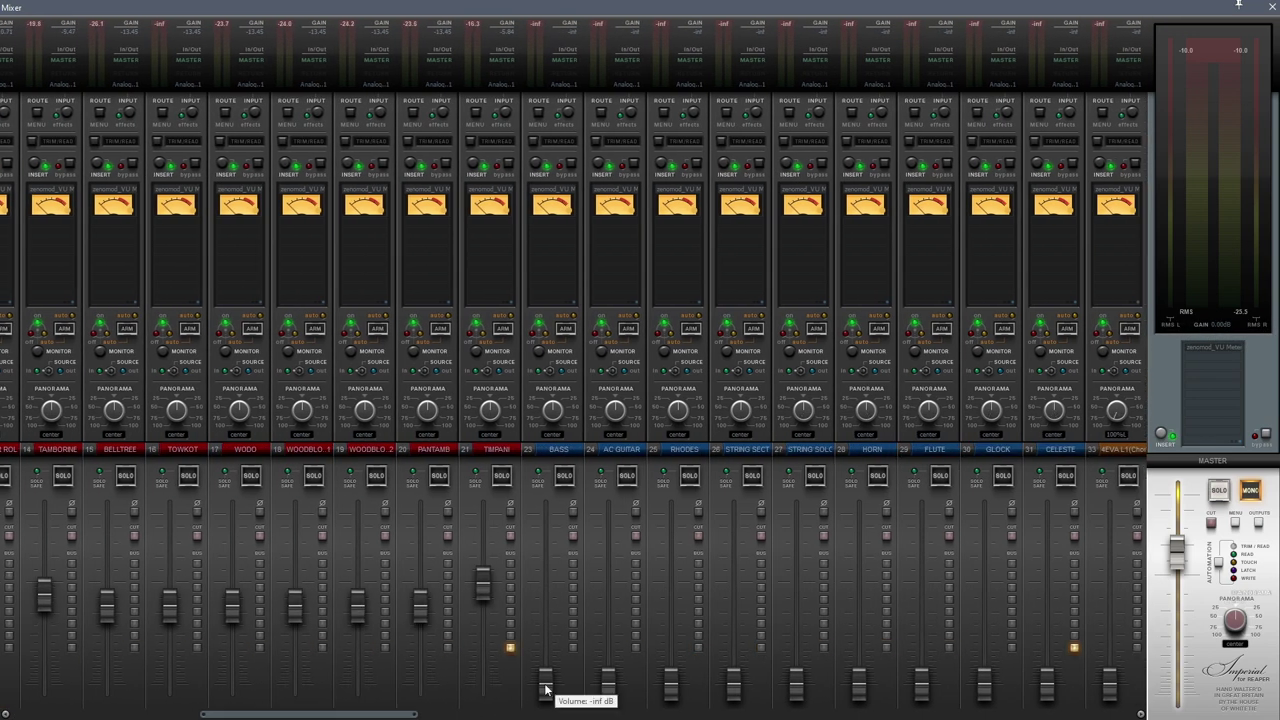
pyautogui.moveTo(545, 689); pyautogui.dragTo(545, 588)
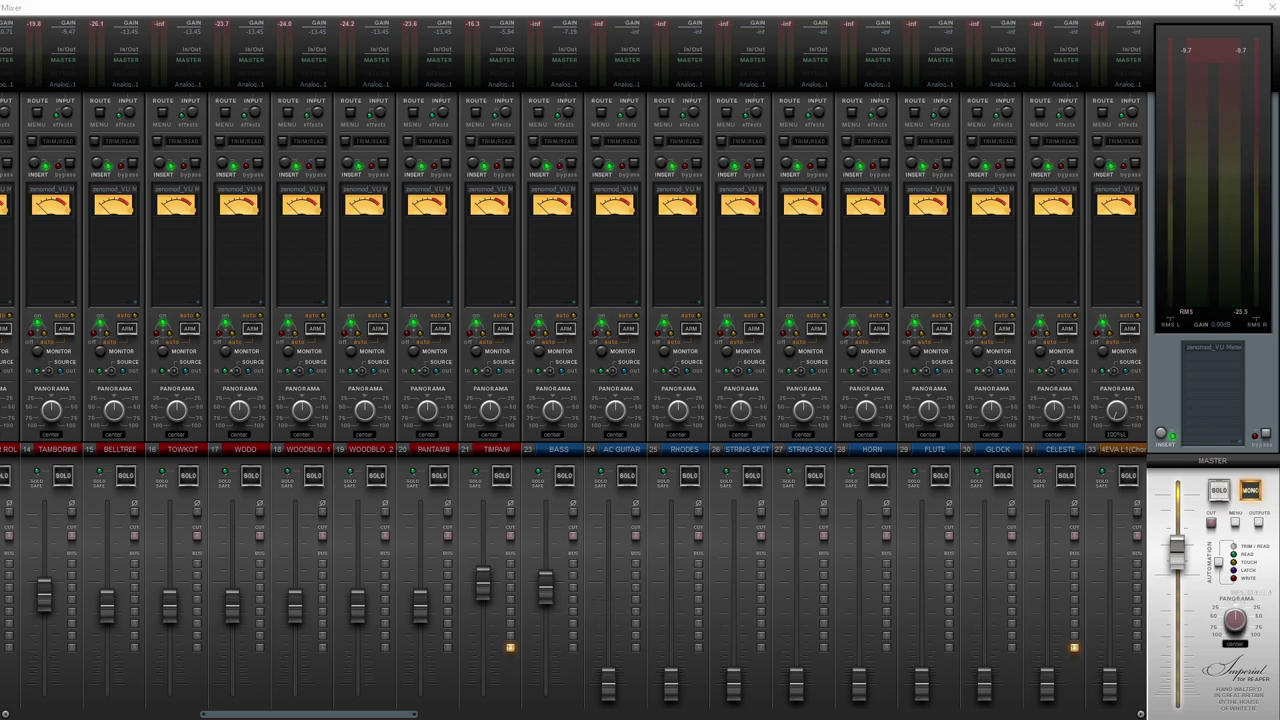
# - Select the BASS track and lower its fader to about -10.1 dB
pyautogui.click(575, 680)
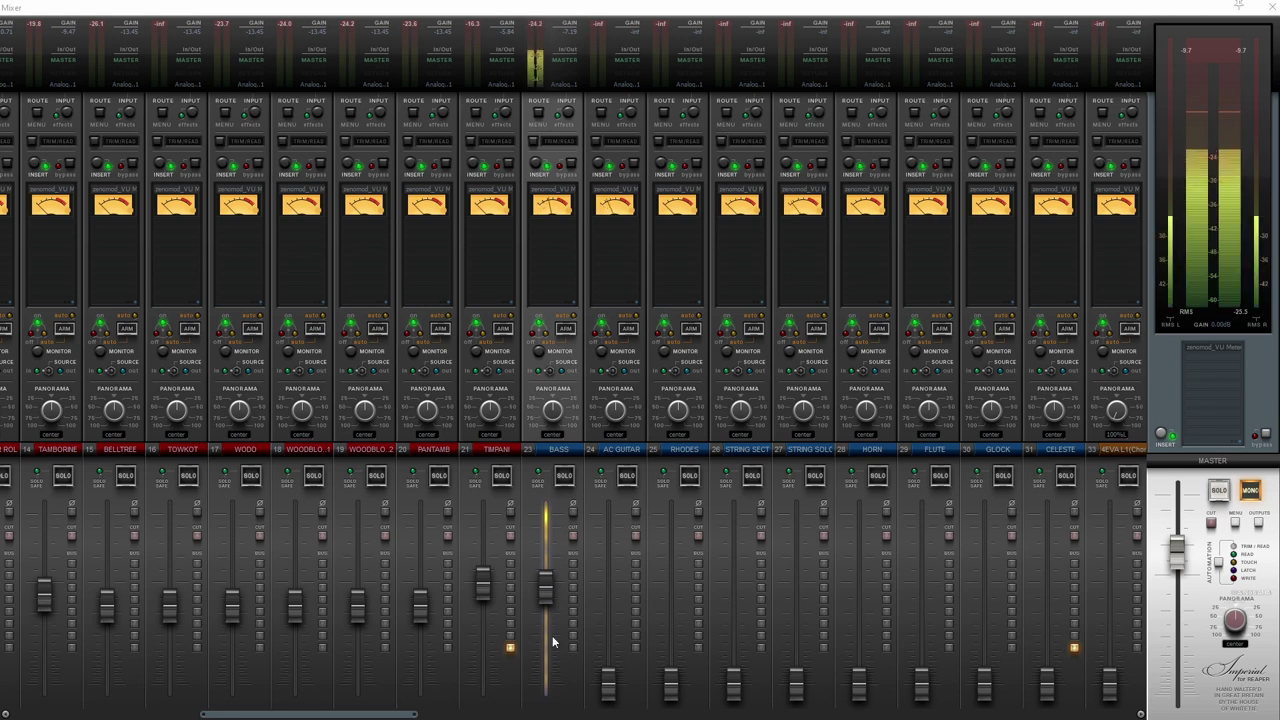
pyautogui.moveTo(544, 588); pyautogui.dragTo(545, 611)
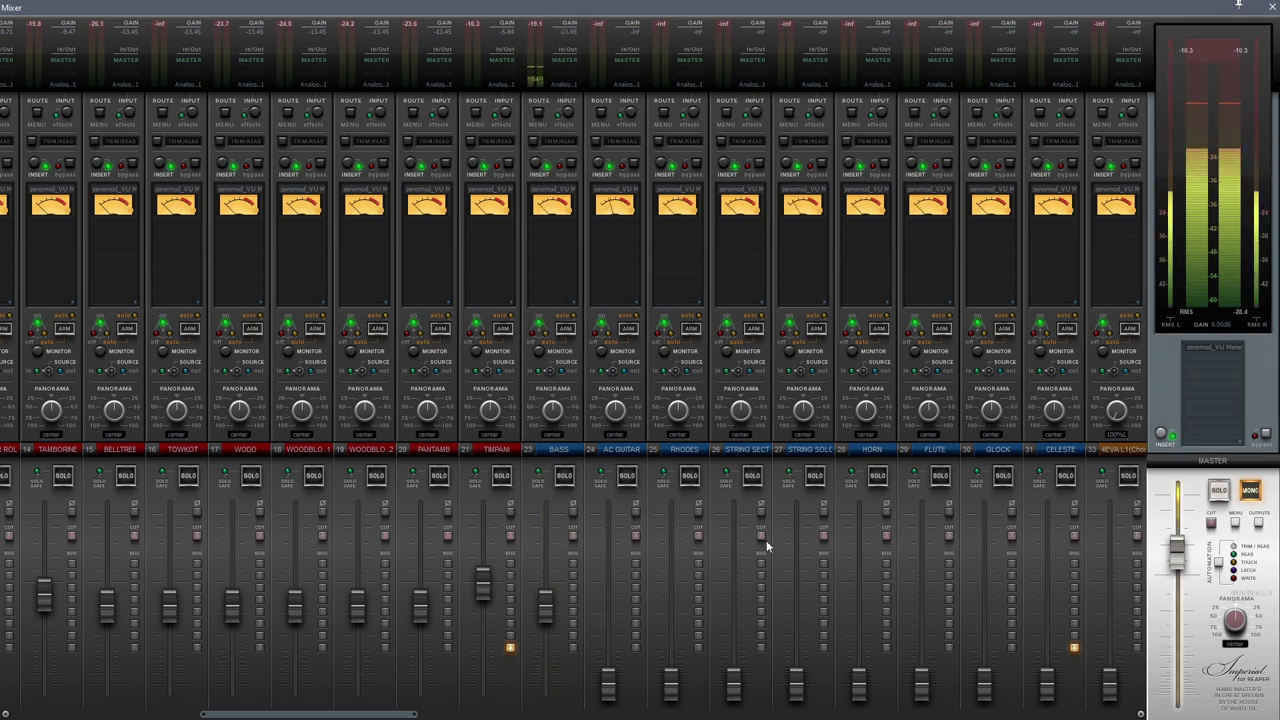
pyautogui.moveTo(550, 606); pyautogui.dragTo(547, 598)
pyautogui.moveTo(547, 598)
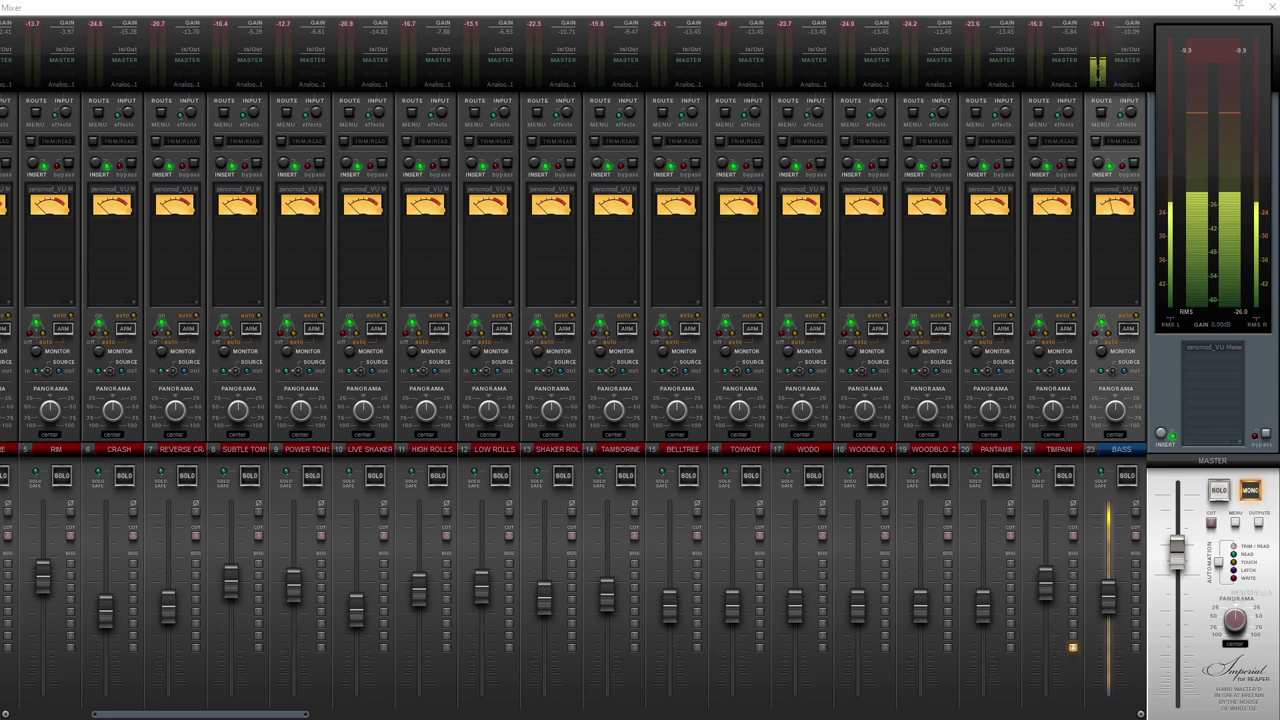
# - Bring in the AC GUITAR track against the playing mix, raising its fader to about -2.5 dB
pyautogui.moveTo(301, 714); pyautogui.dragTo(458, 714)
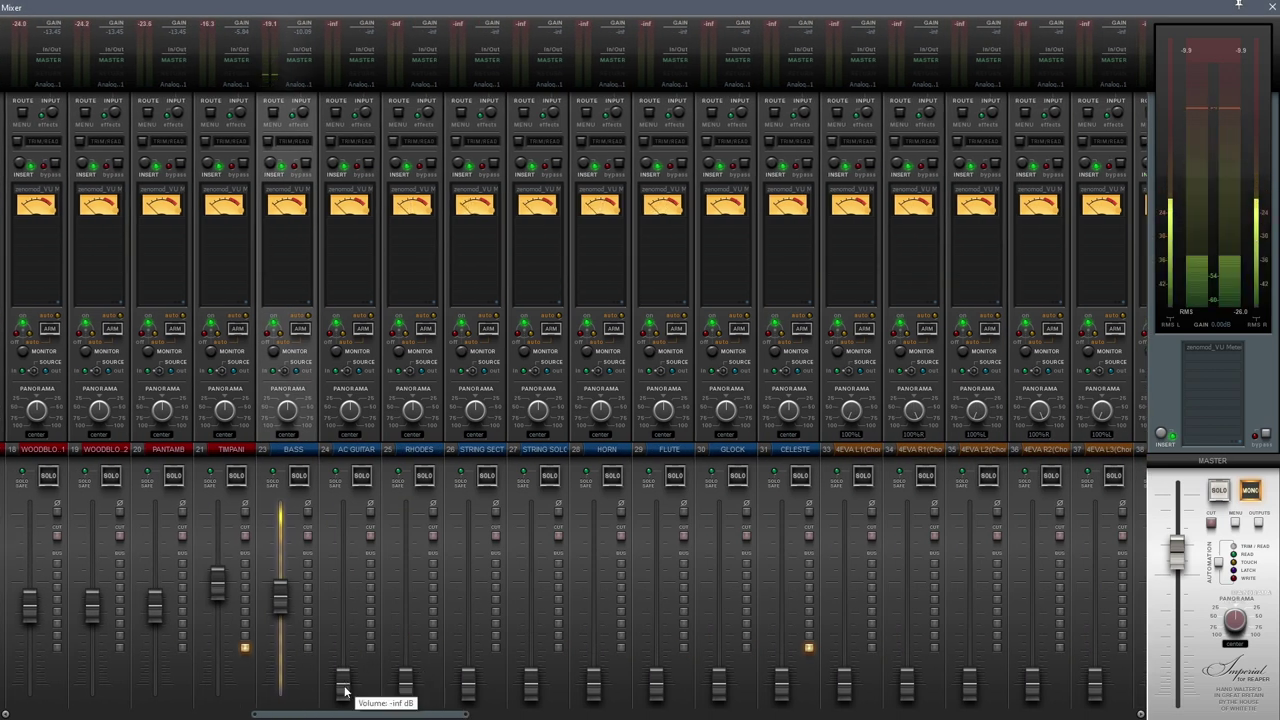
pyautogui.moveTo(345, 688); pyautogui.dragTo(368, 575)
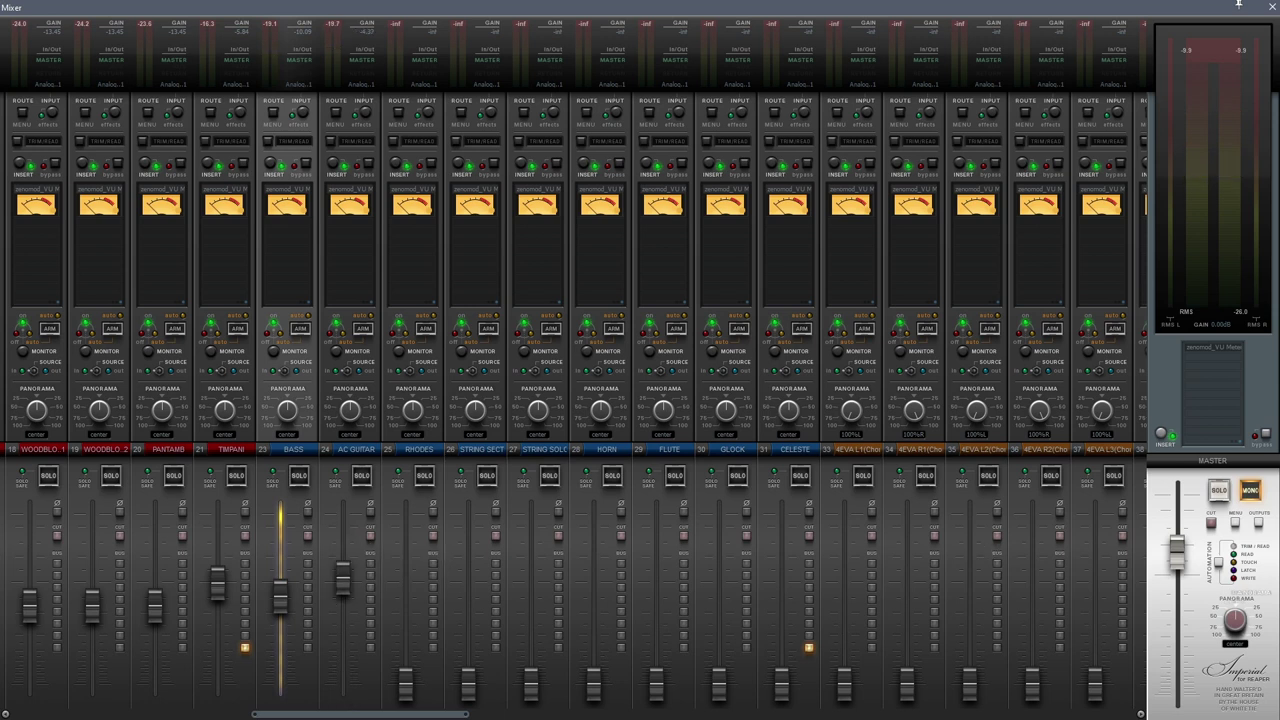
pyautogui.press('space')
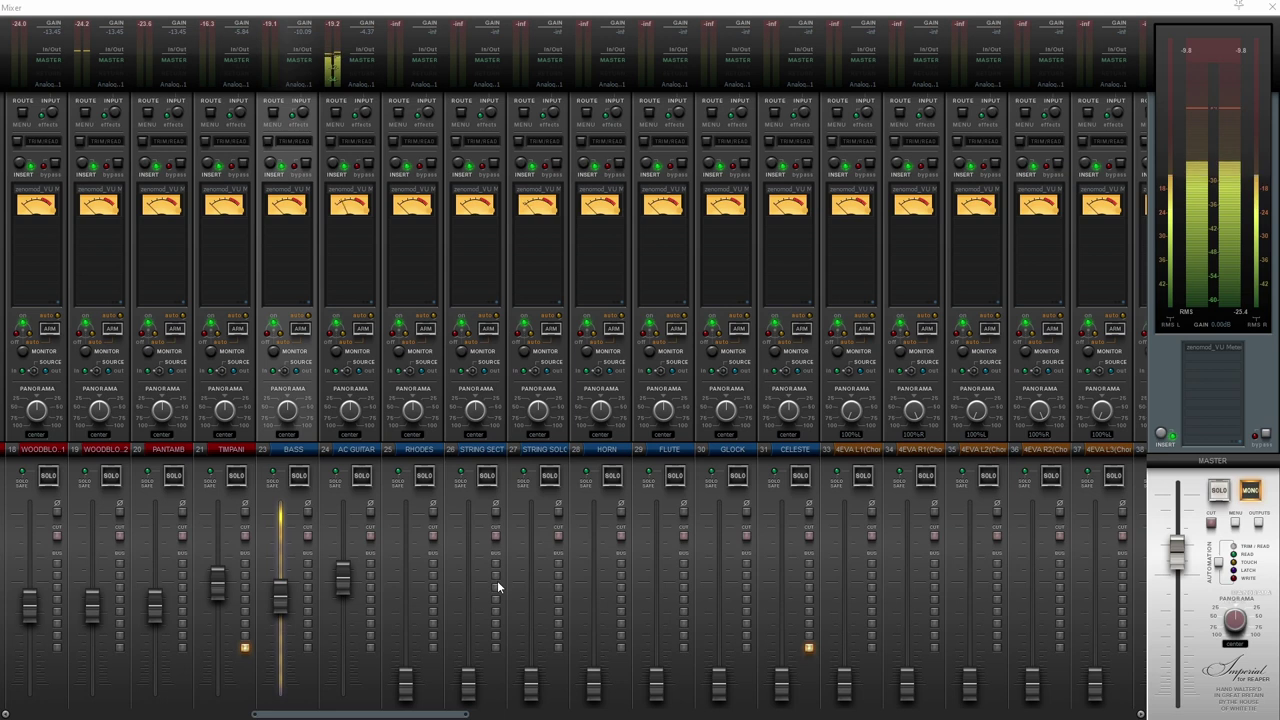
pyautogui.moveTo(342, 592)
pyautogui.moveTo(341, 590); pyautogui.dragTo(345, 582)
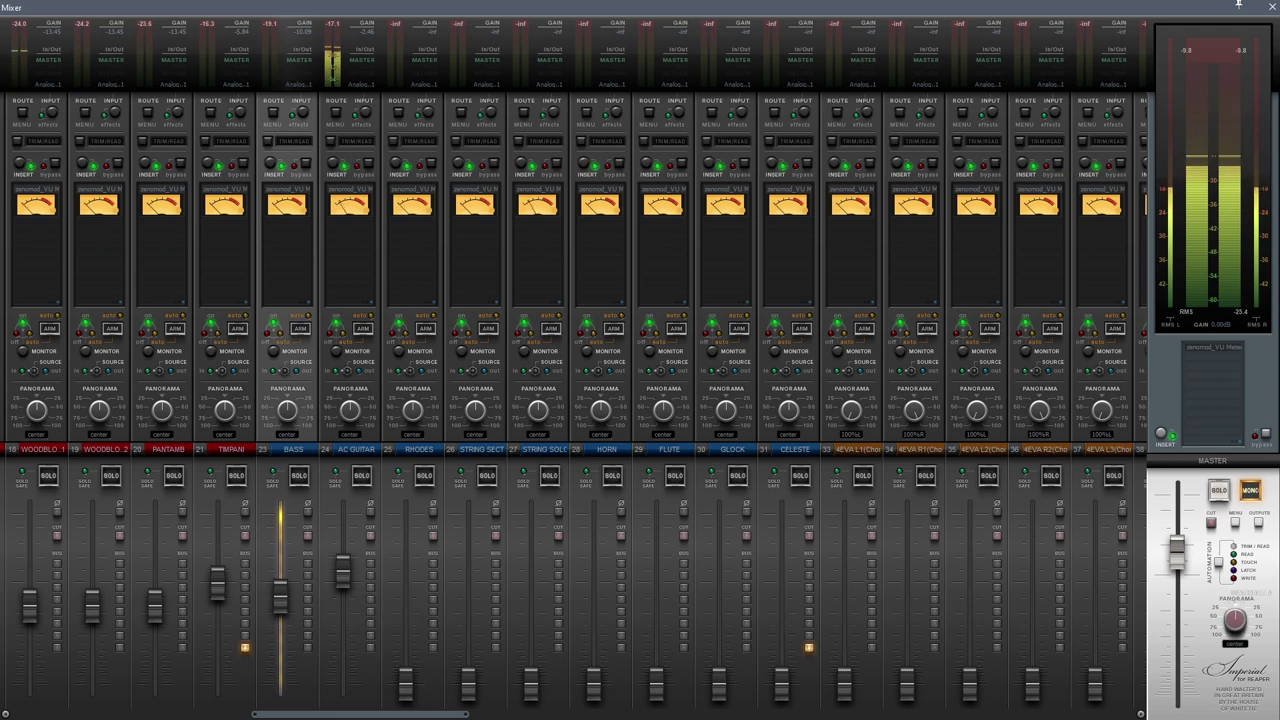
pyautogui.click(364, 684)
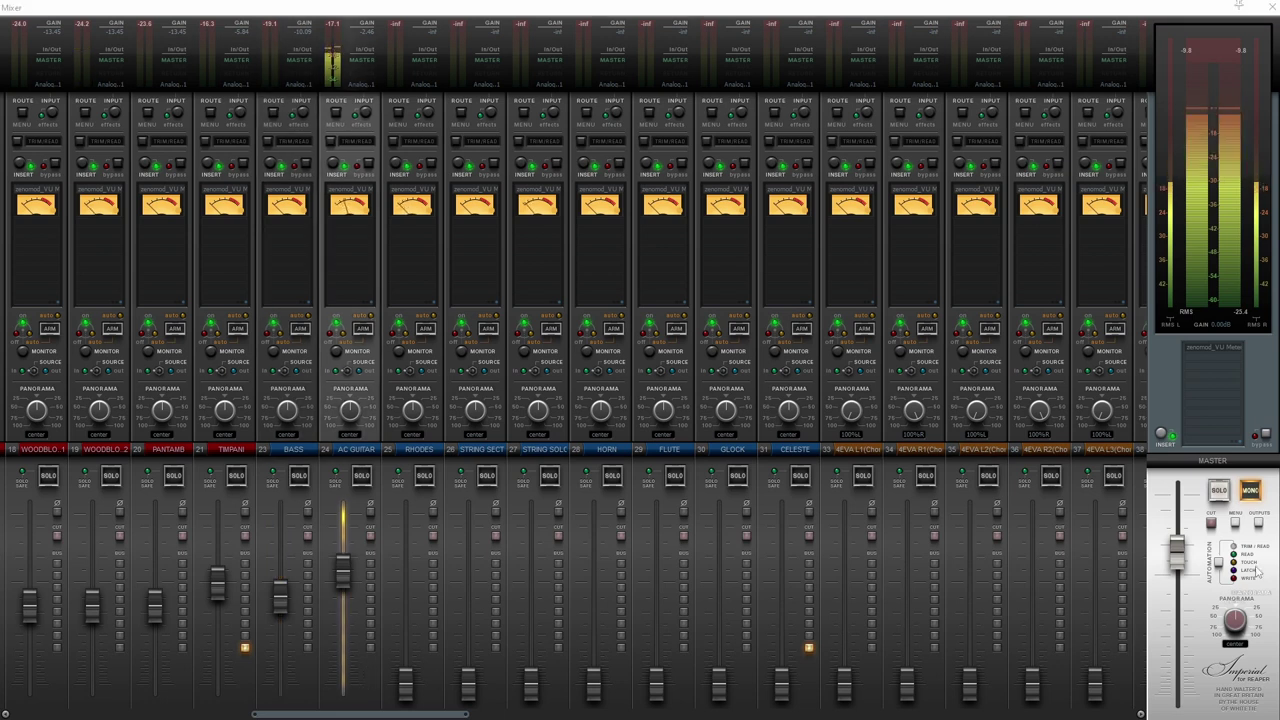
# - Raise the RHODES fader to about -12.5 dB and the STRING SECT fader to about -18.6 dB
pyautogui.moveTo(410, 690); pyautogui.dragTo(407, 607)
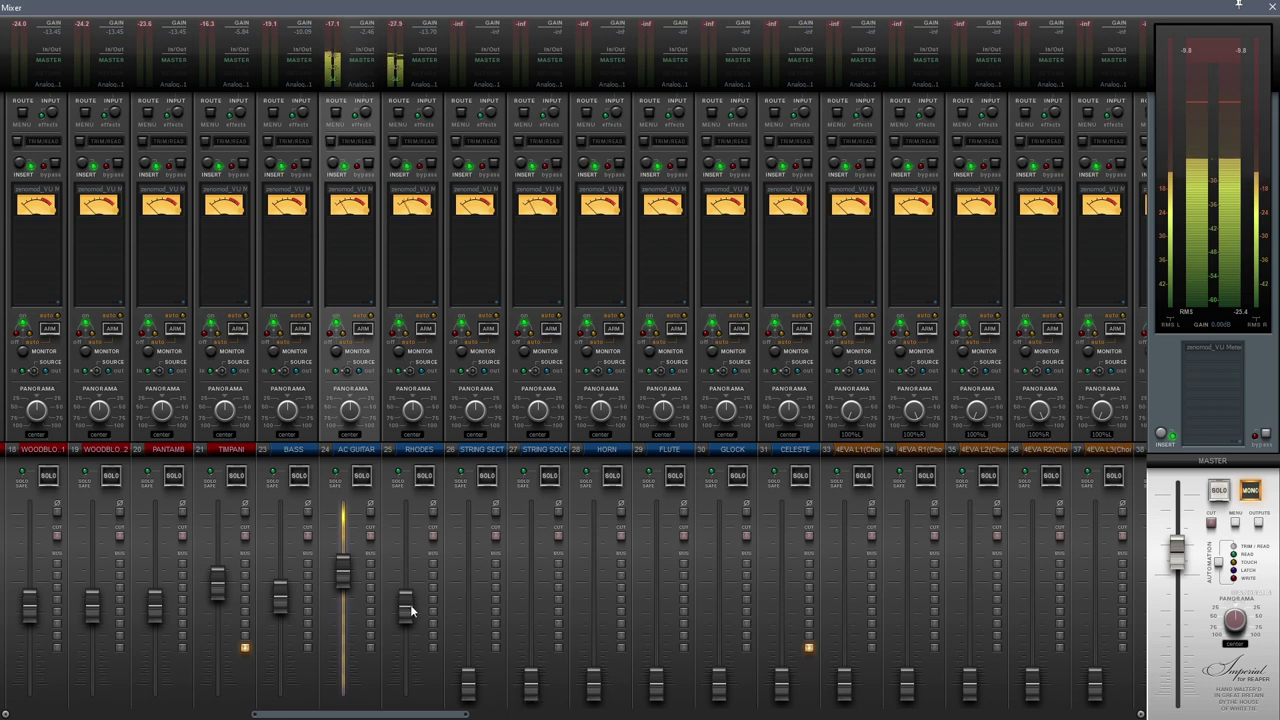
pyautogui.moveTo(411, 607); pyautogui.dragTo(411, 603)
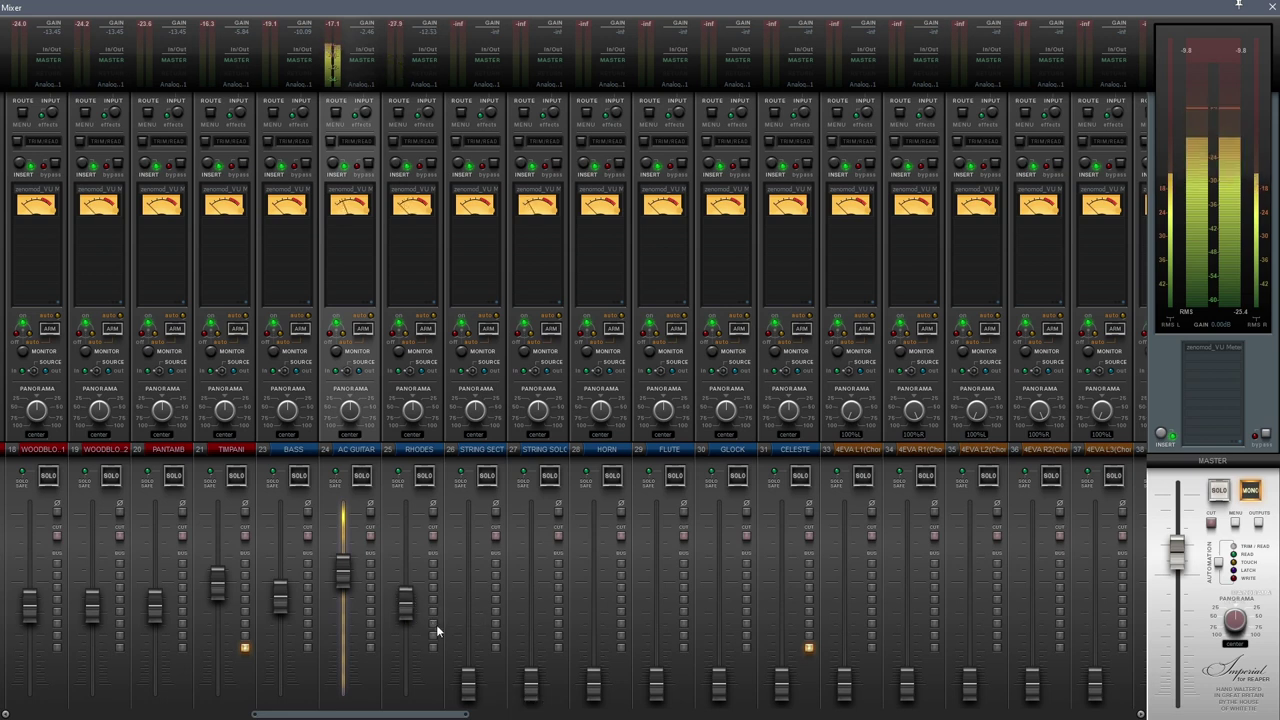
pyautogui.click(472, 683)
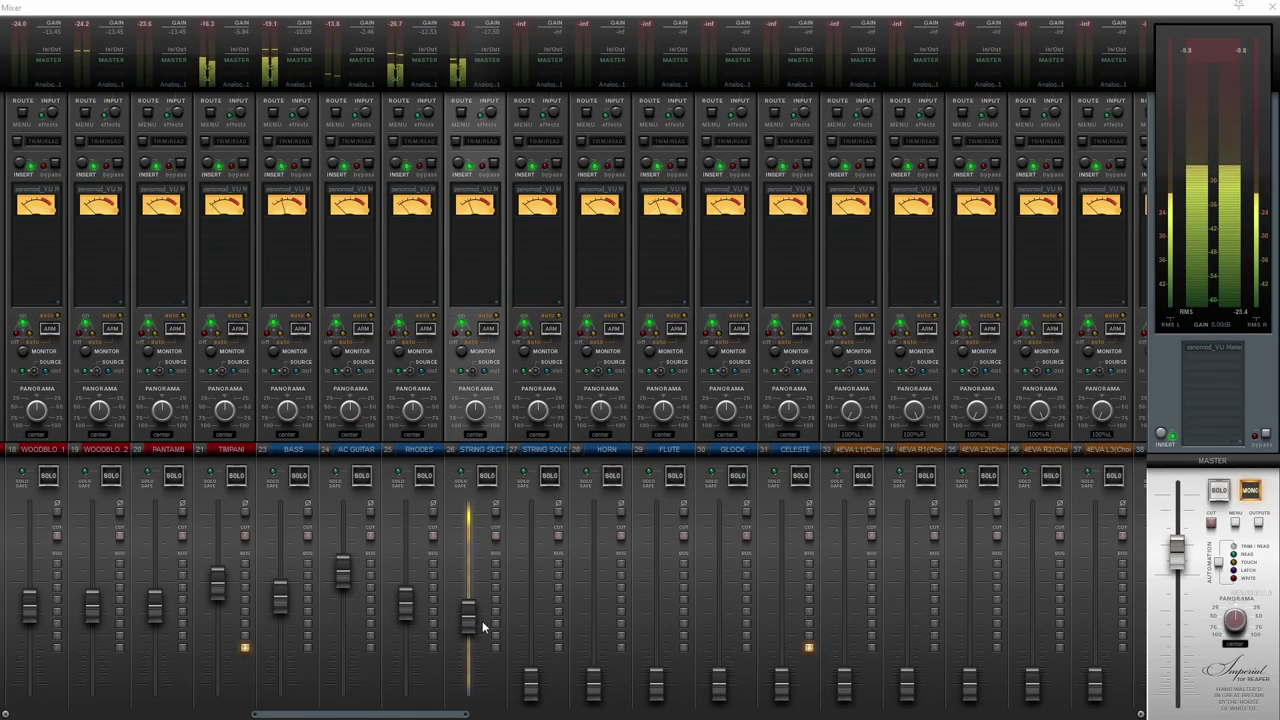
pyautogui.moveTo(468, 617)
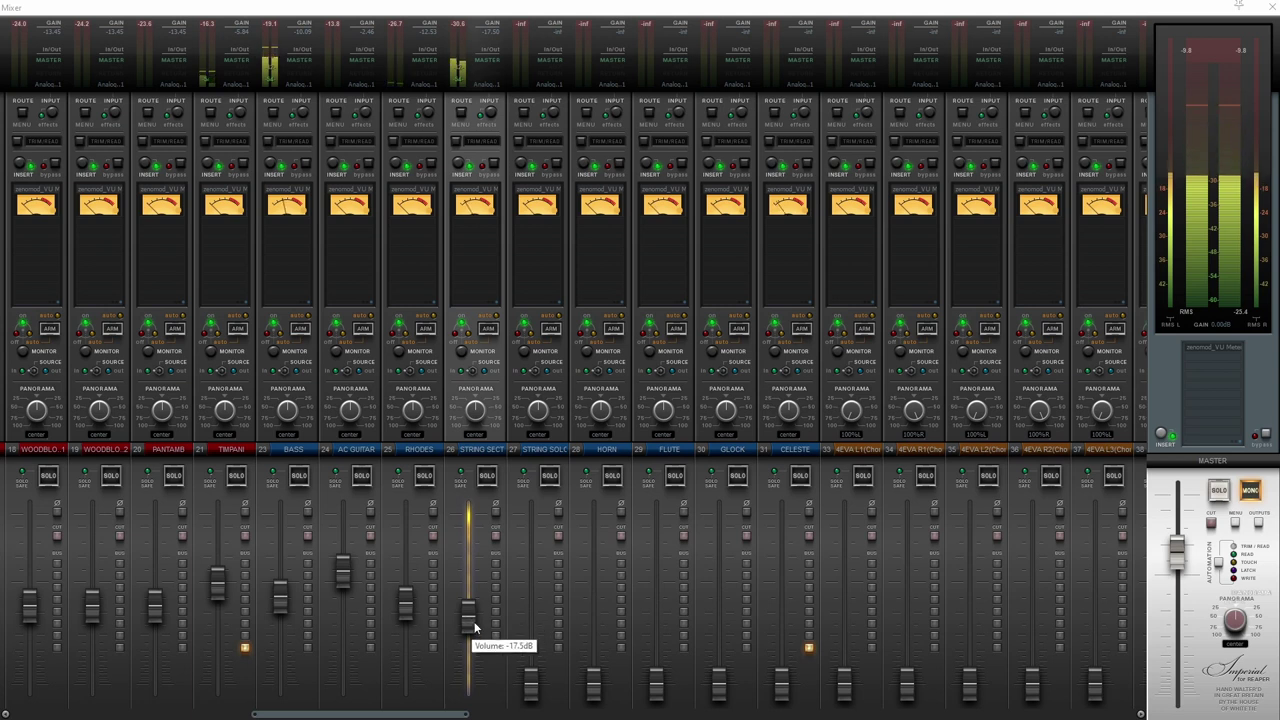
pyautogui.moveTo(474, 621); pyautogui.dragTo(462, 620)
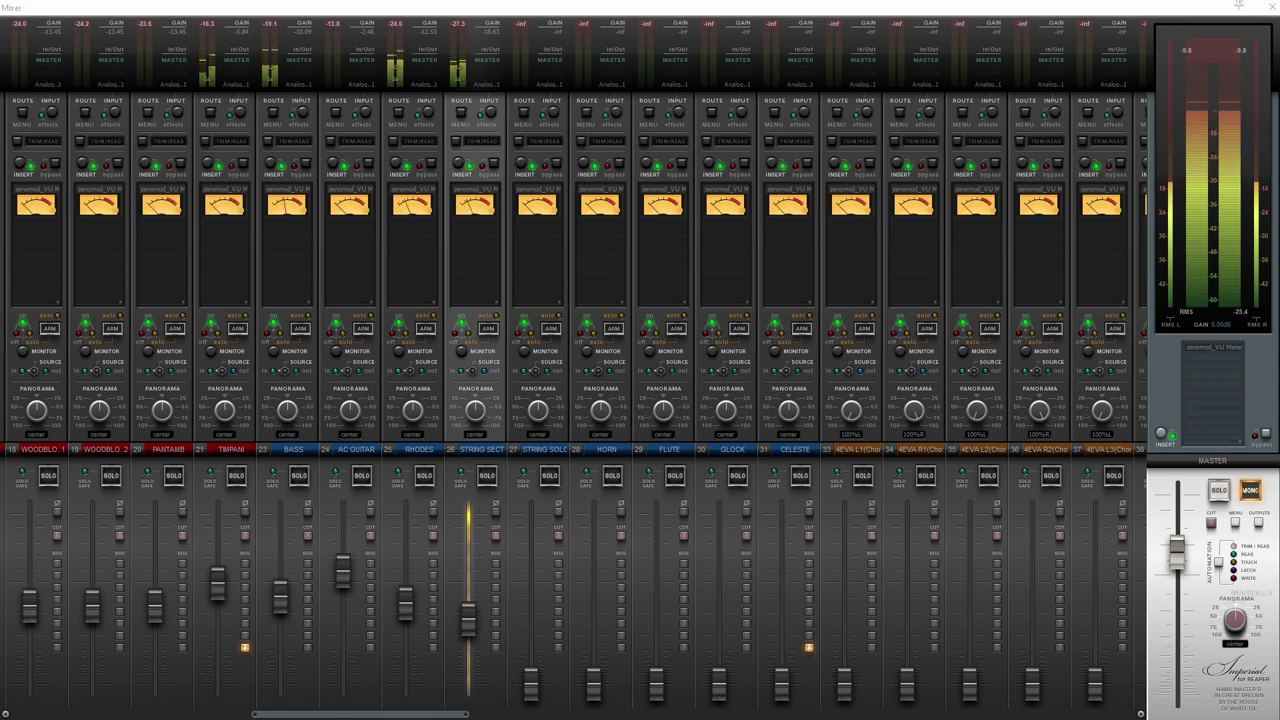
# - Bring in the STRING SOLO track at about -15.5 dB and raise the RHODES fader to about -10.5 dB
pyautogui.click(548, 700)
pyautogui.moveTo(530, 686); pyautogui.dragTo(528, 583)
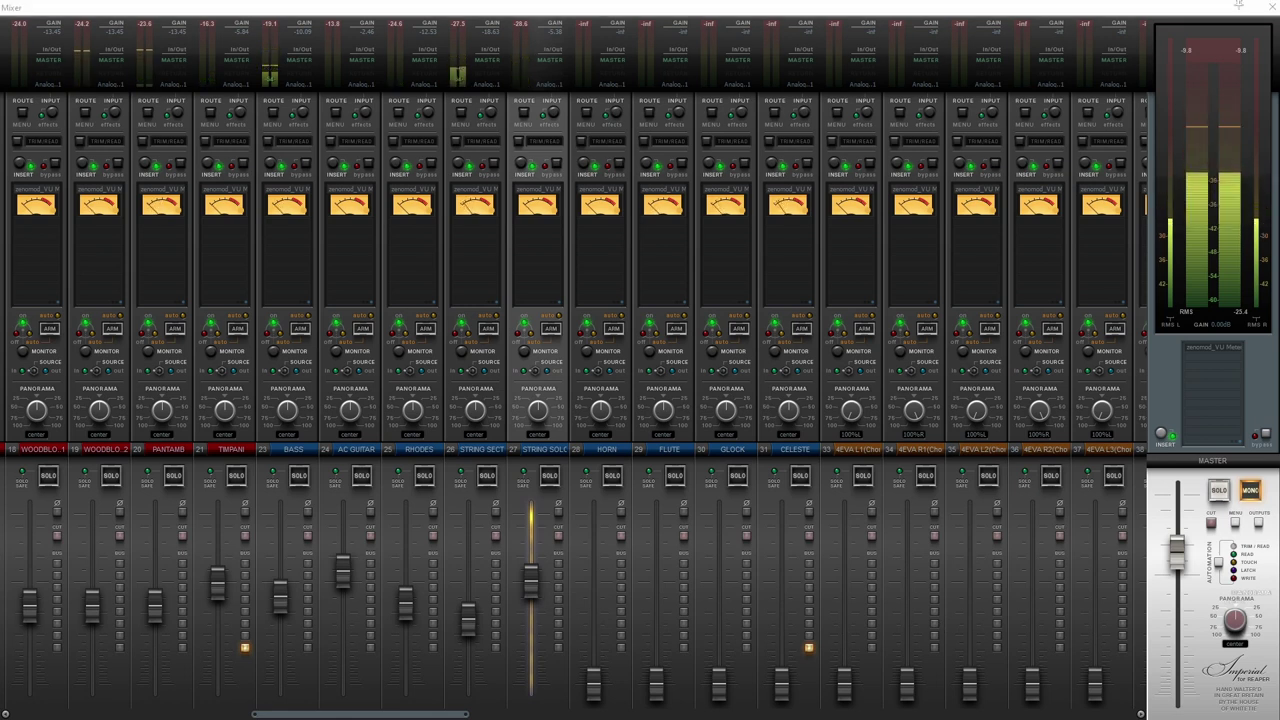
pyautogui.moveTo(531, 581); pyautogui.dragTo(527, 612)
pyautogui.moveTo(405, 603); pyautogui.dragTo(406, 588)
pyautogui.moveTo(530, 615); pyautogui.dragTo(530, 622)
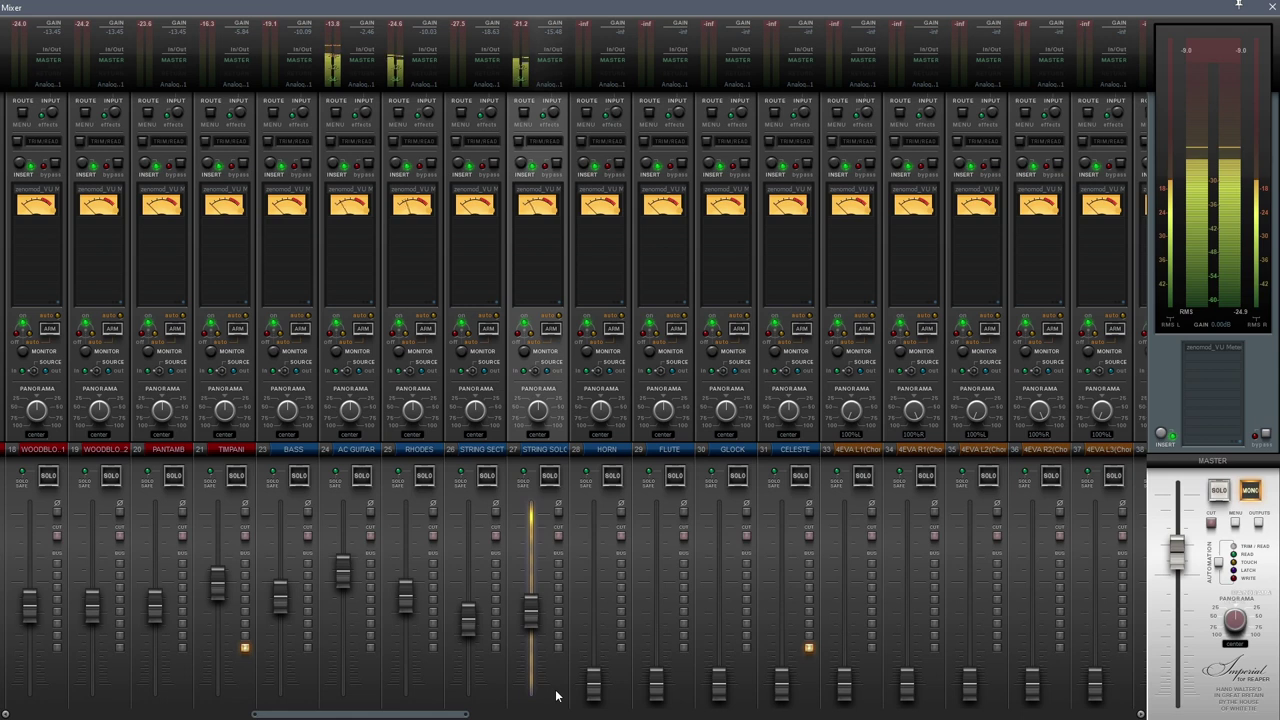
# - Raise the HORN fader to about -5.0 dB and the FLUTE fader to about -4.8 dB
pyautogui.click(620, 691)
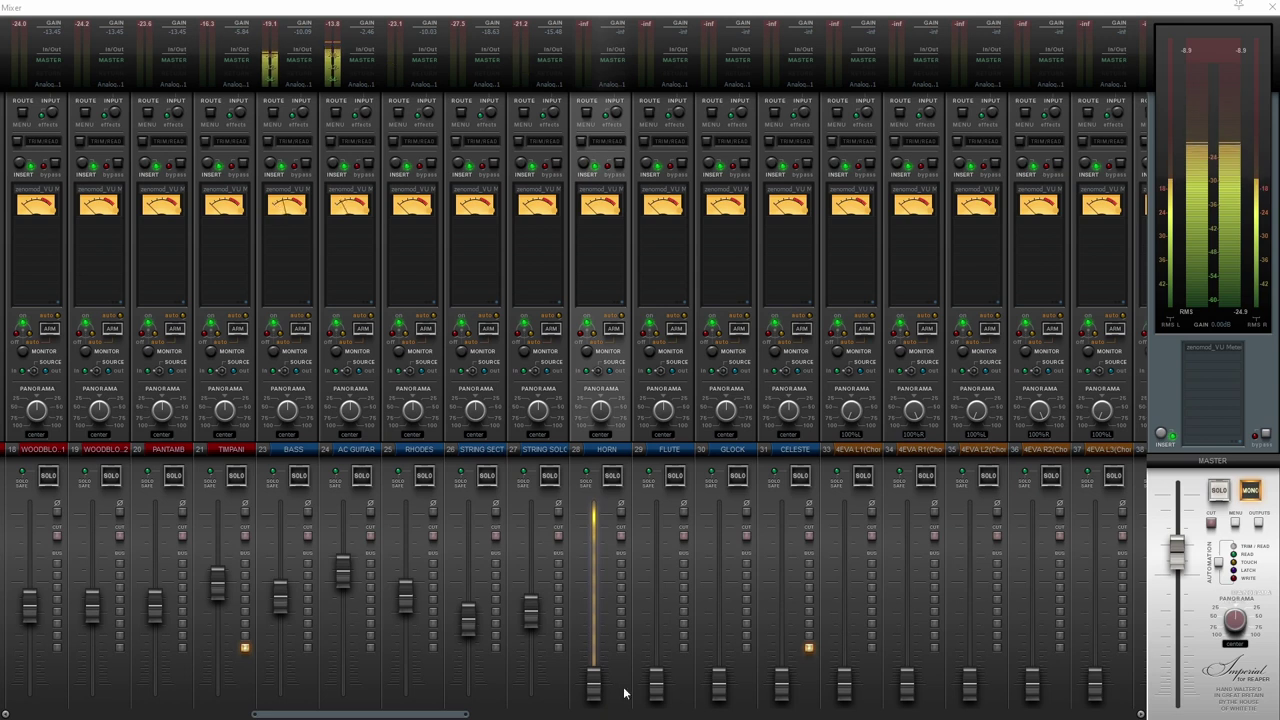
pyautogui.moveTo(593, 684); pyautogui.dragTo(591, 590)
pyautogui.moveTo(656, 684); pyautogui.dragTo(656, 579)
pyautogui.moveTo(598, 582)
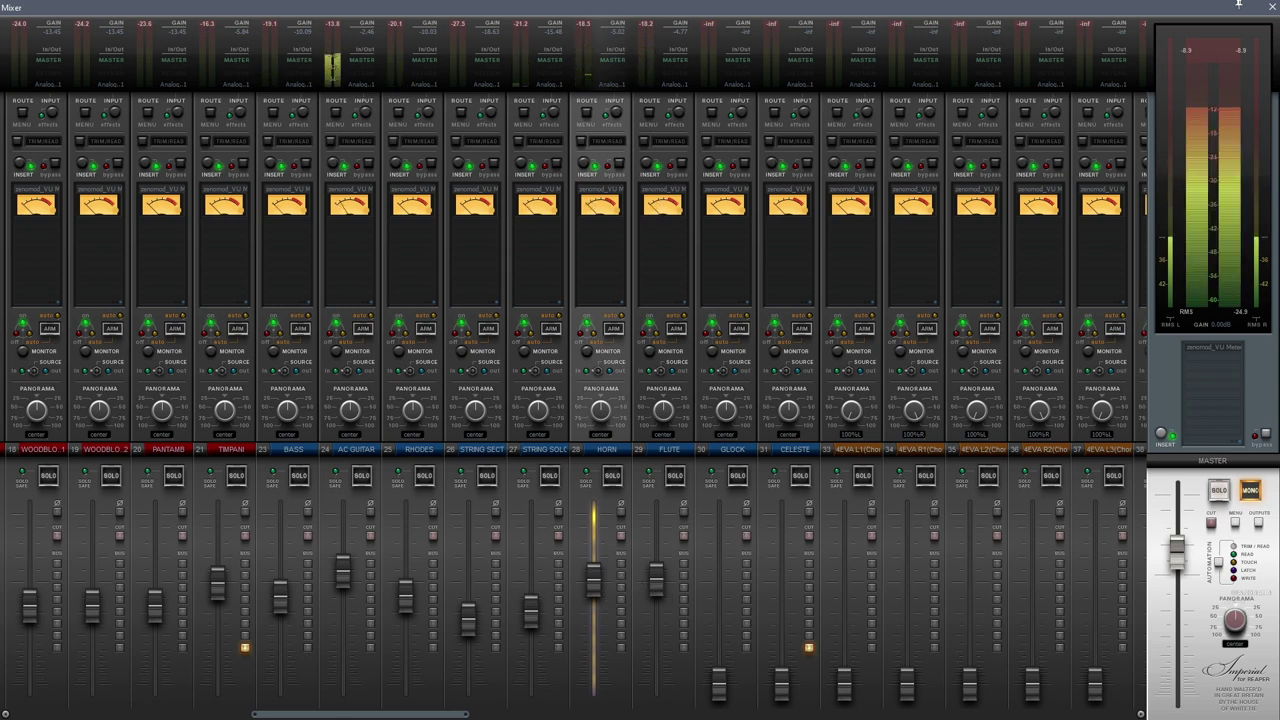
# - Select the GLOCK and CELESTE tracks, raise their faders together to about -18.8 dB, and stop playback
pyautogui.click(752, 692)
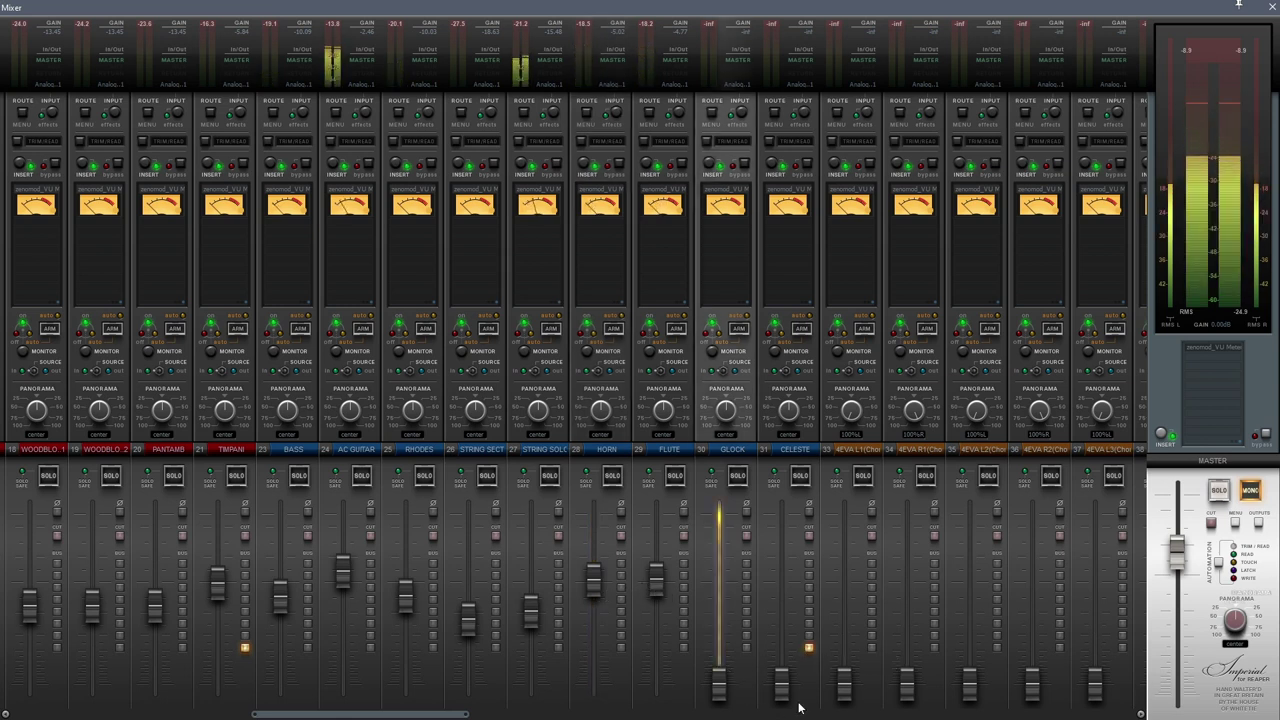
pyautogui.keyDown('ctrl'); pyautogui.click(811, 700); pyautogui.keyUp('ctrl')
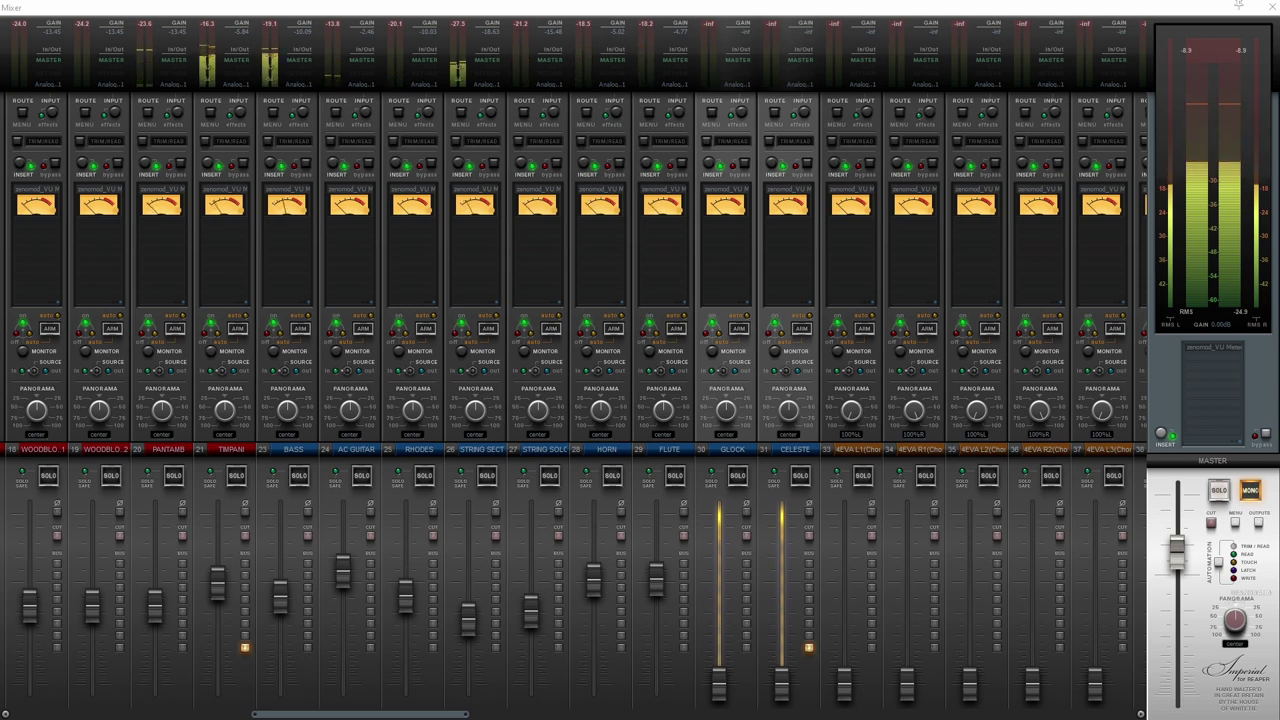
pyautogui.moveTo(781, 683); pyautogui.dragTo(782, 630)
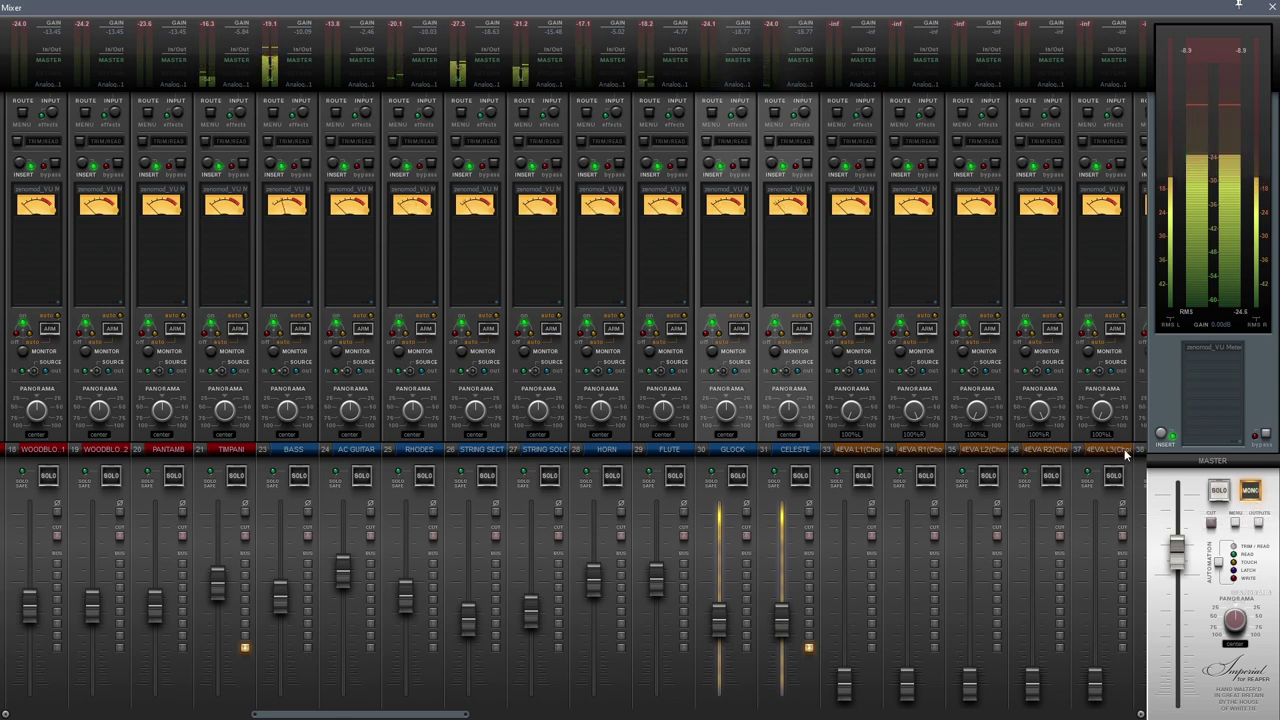
pyautogui.press('space')
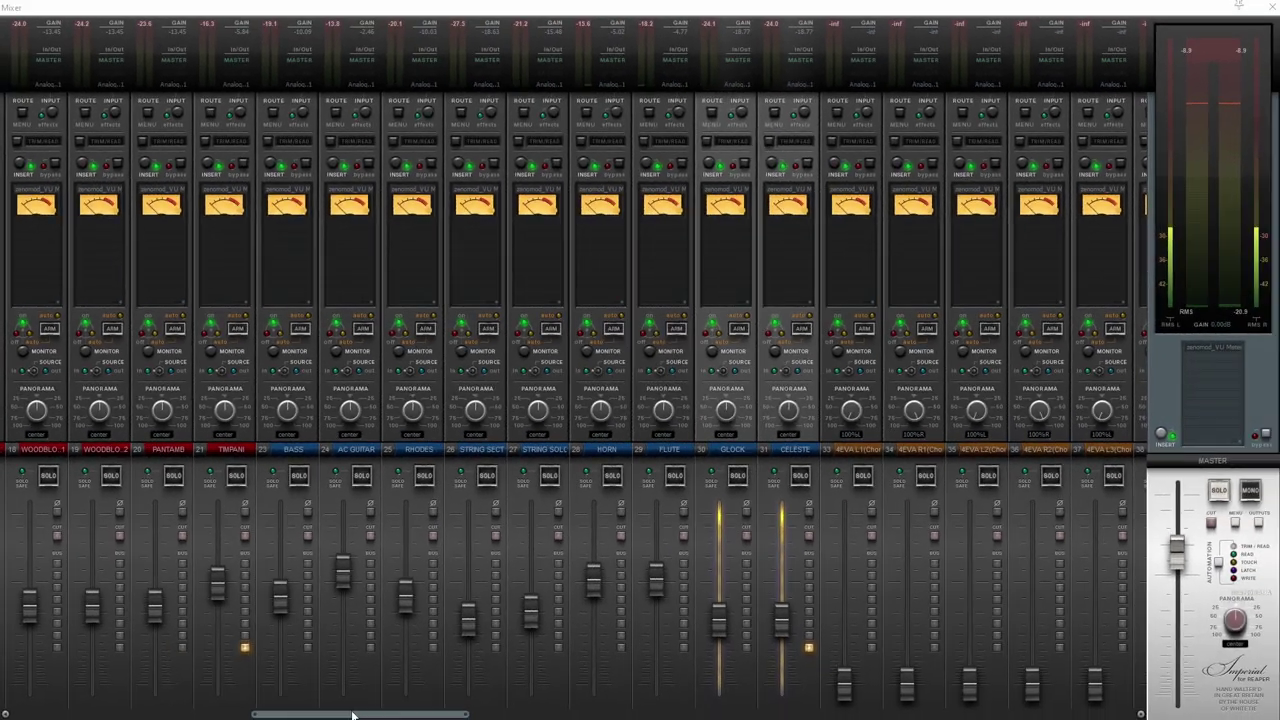
# - Resume playback and raise the SUBTLE TOM and POWER TOM faders slightly together
pyautogui.moveTo(351, 714); pyautogui.dragTo(159, 714)
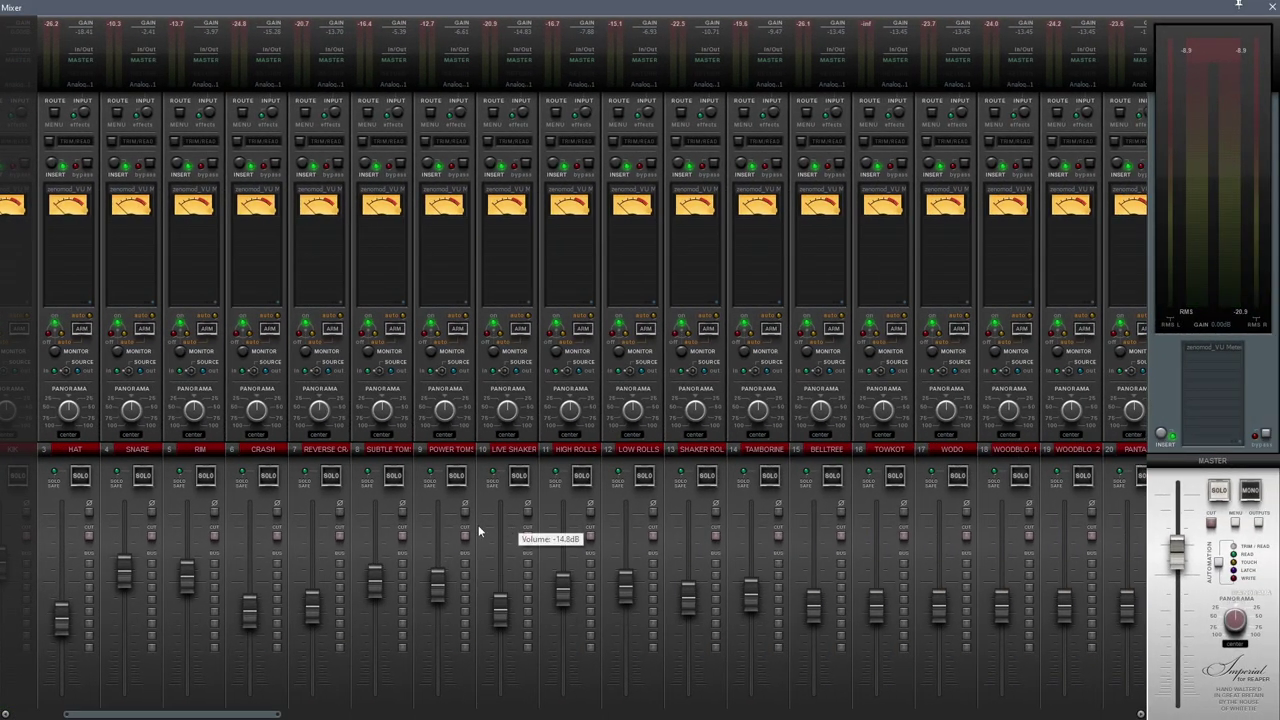
pyautogui.press('space')
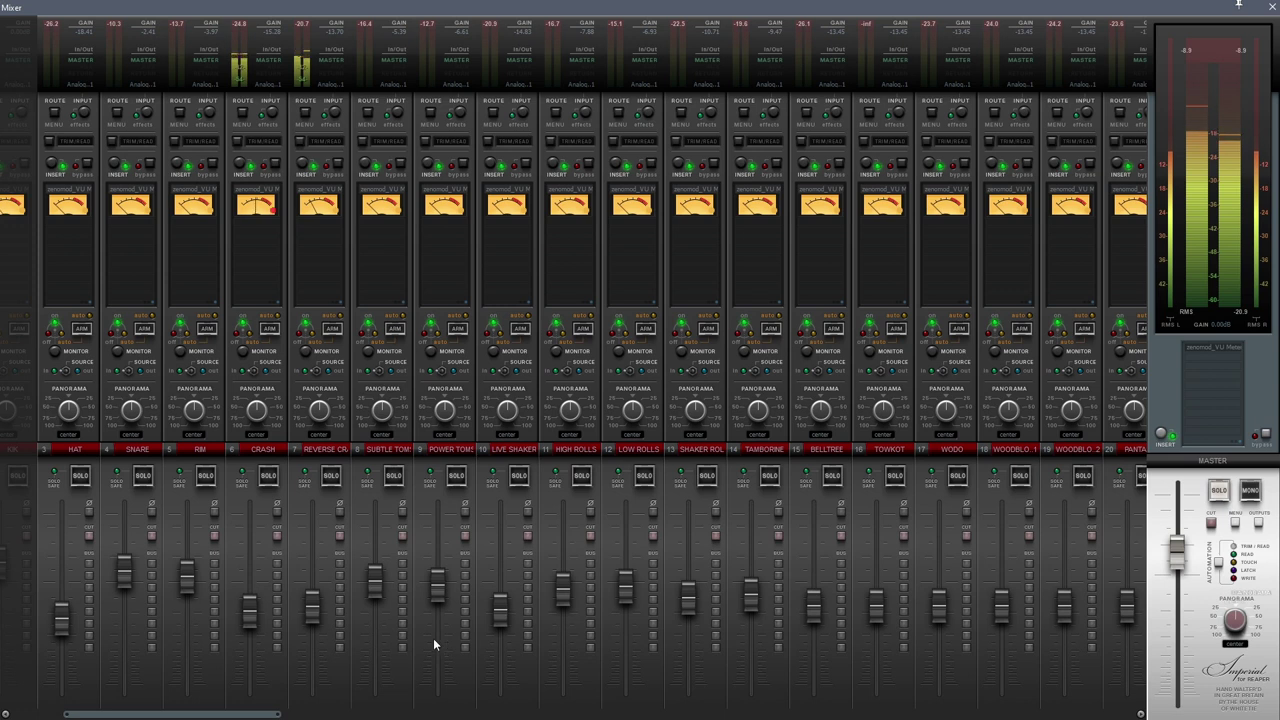
pyautogui.click(460, 689)
pyautogui.keyDown('ctrl'); pyautogui.click(405, 700); pyautogui.keyUp('ctrl')
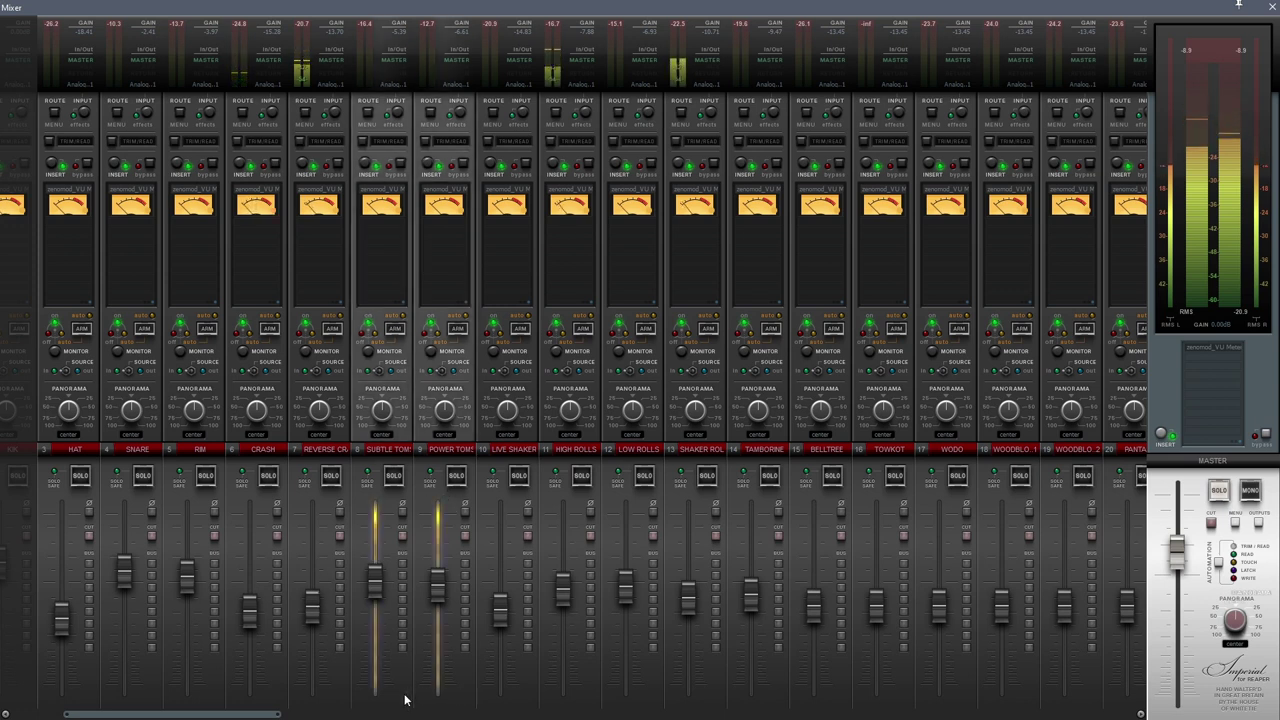
pyautogui.moveTo(438, 586); pyautogui.dragTo(438, 575)
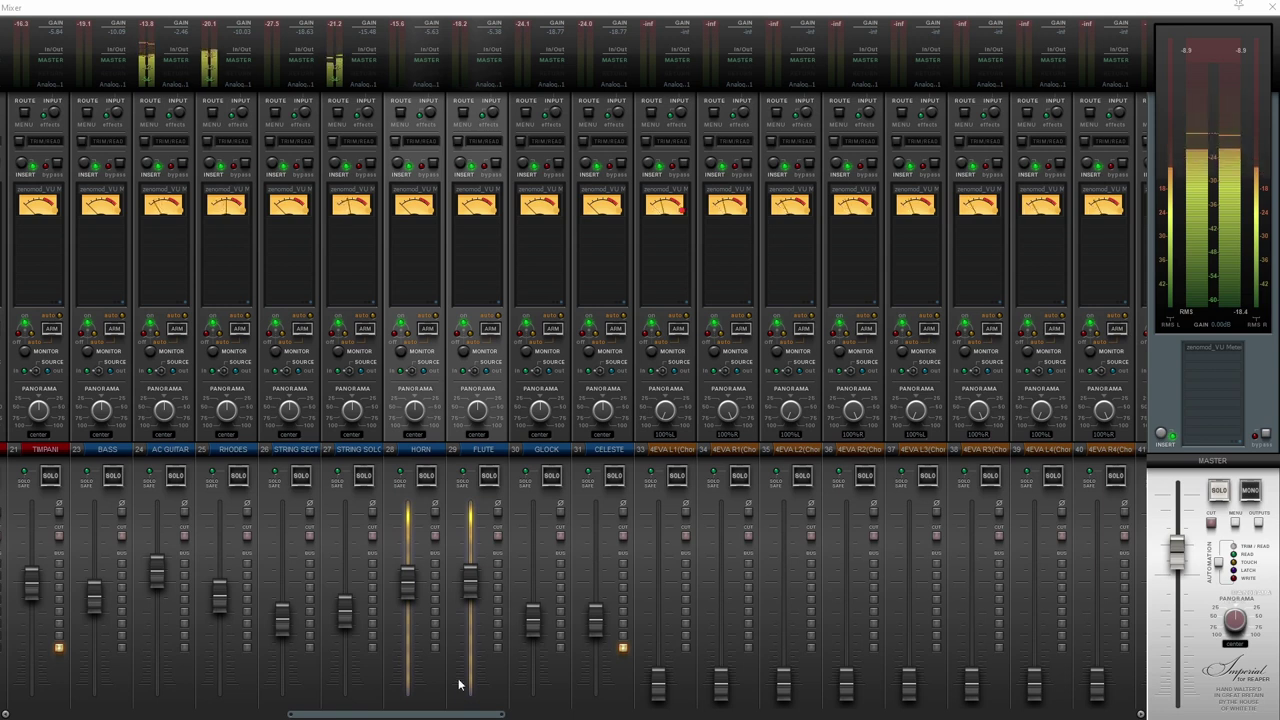
# - Raise the faders of all selected 4EVA, BWANTU and HOOK chorus vocal tracks together to about -16.7 dB
pyautogui.moveTo(444, 714); pyautogui.dragTo(375, 711)
pyautogui.moveTo(390, 714); pyautogui.dragTo(688, 713)
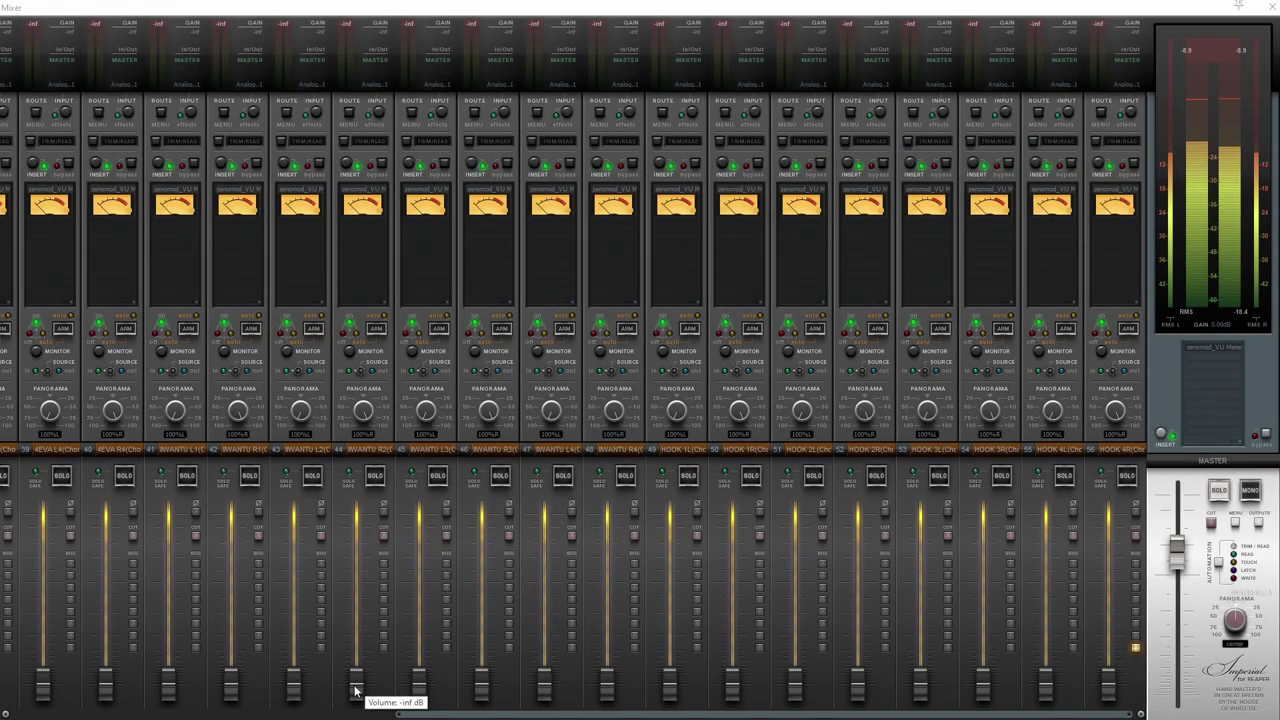
pyautogui.moveTo(355, 688); pyautogui.dragTo(357, 613)
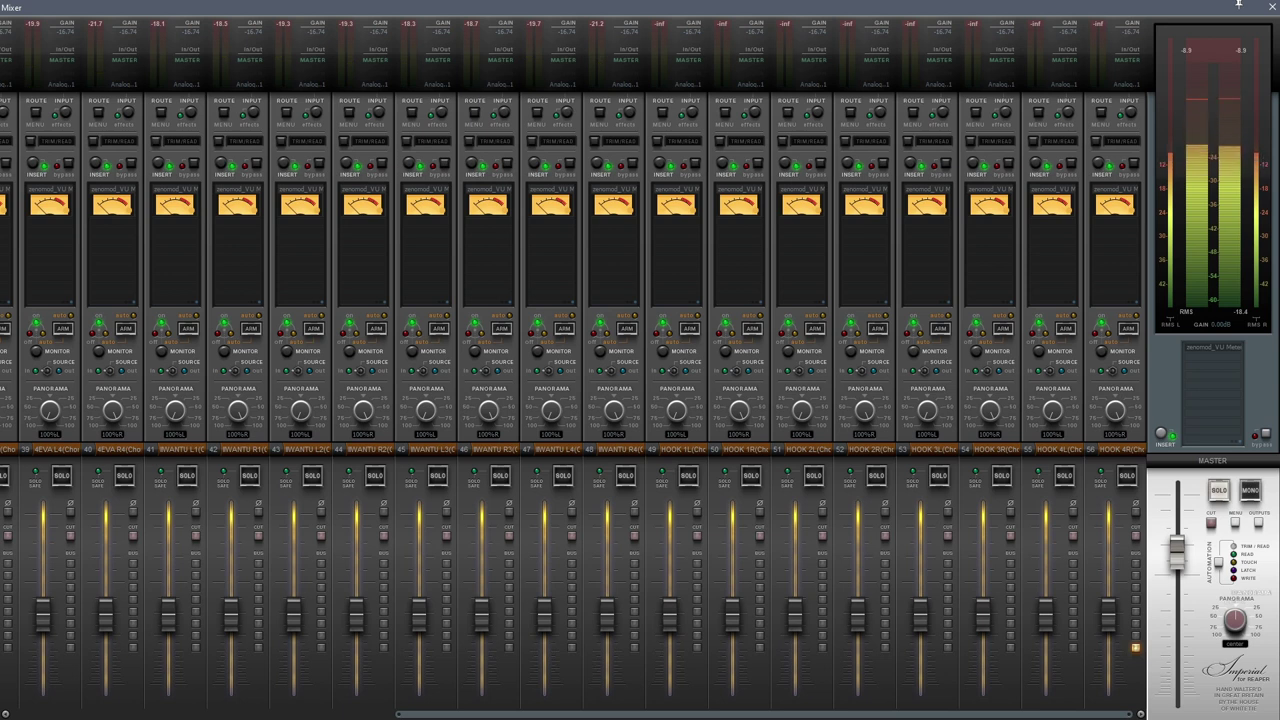
pyautogui.click(1238, 5)
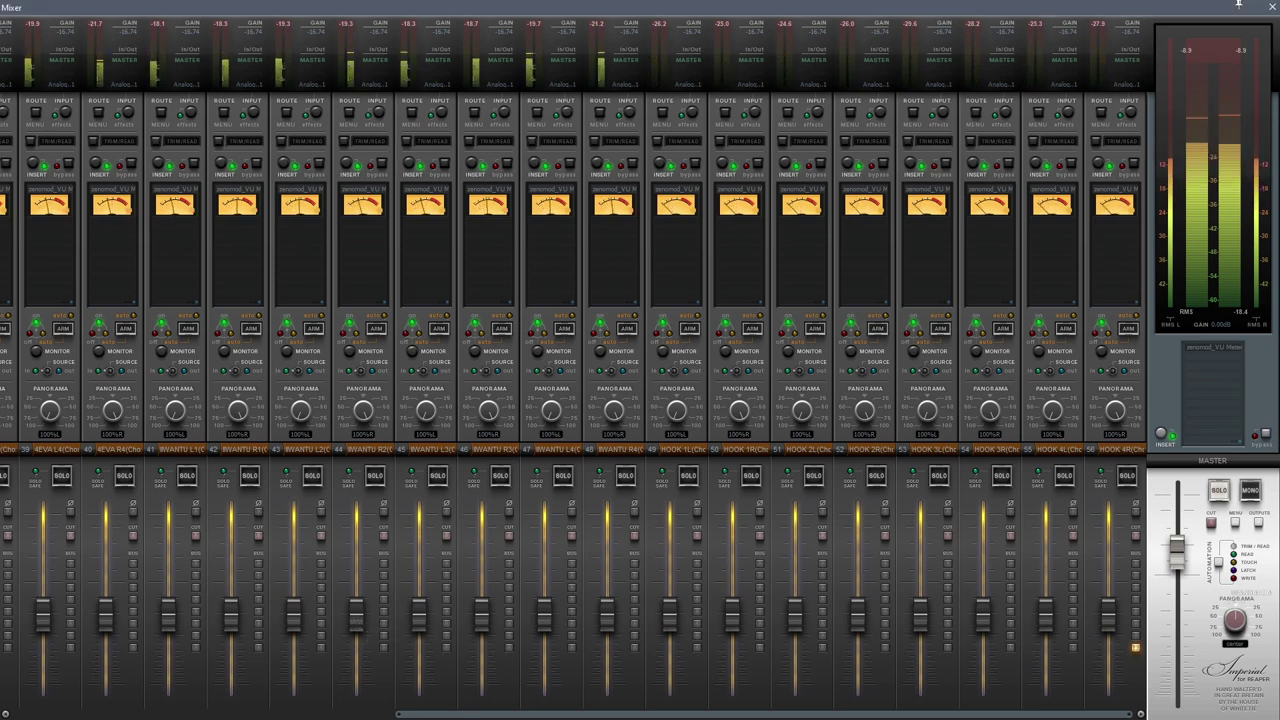
# - Select the eight 4EVA vocal tracks, switch the master to mono, and raise their faders together to about -13.3 dB
pyautogui.click(38, 450)
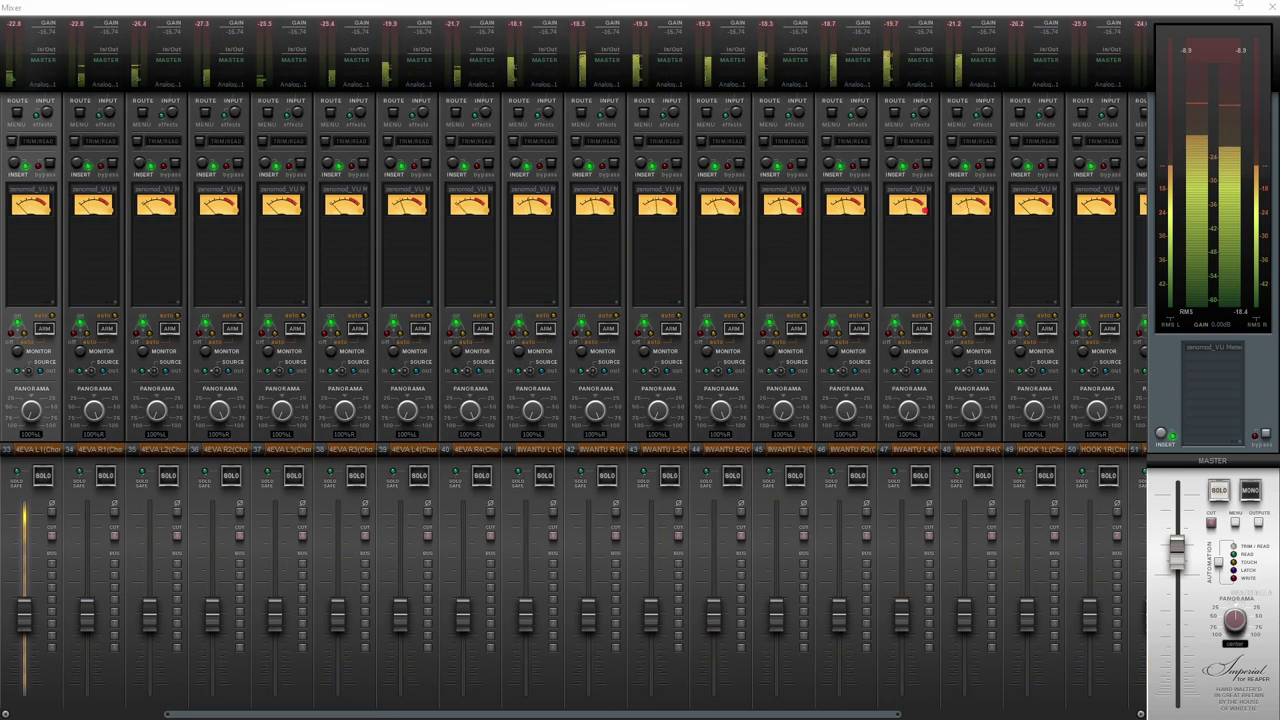
pyautogui.keyDown('shift'); pyautogui.click(414, 450); pyautogui.keyUp('shift')
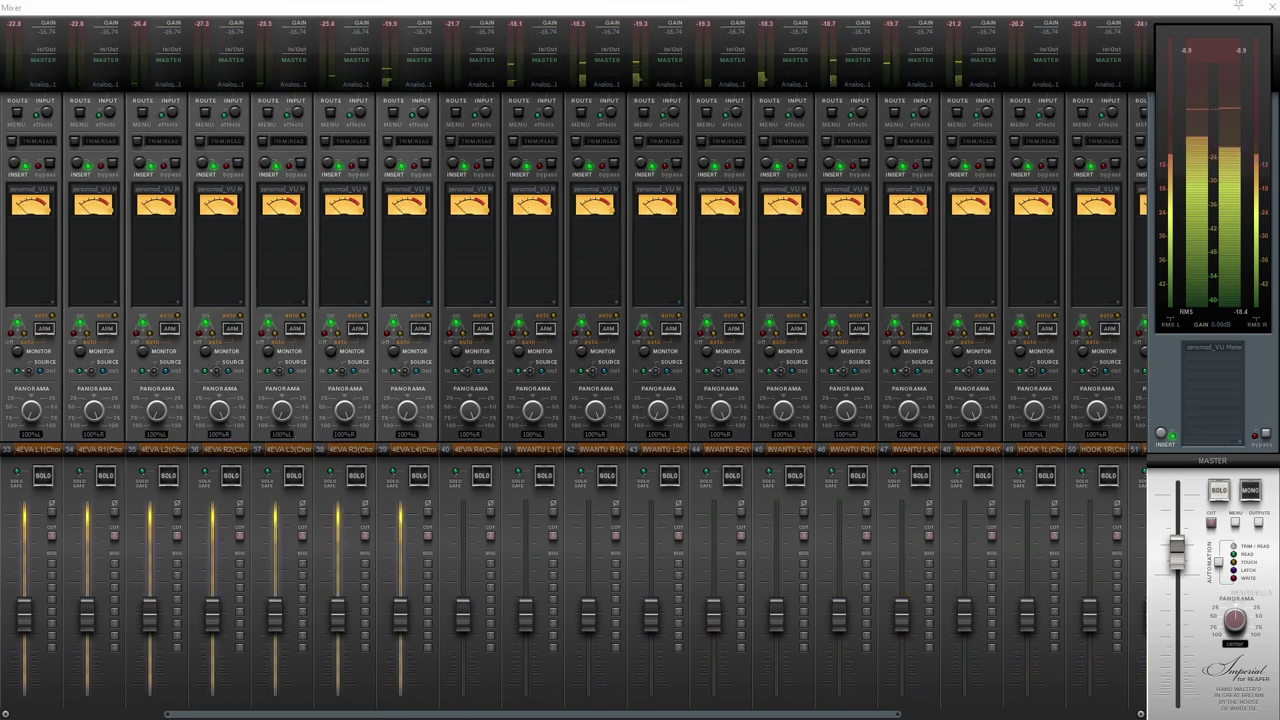
pyautogui.keyDown('shift'); pyautogui.click(477, 450); pyautogui.keyUp('shift')
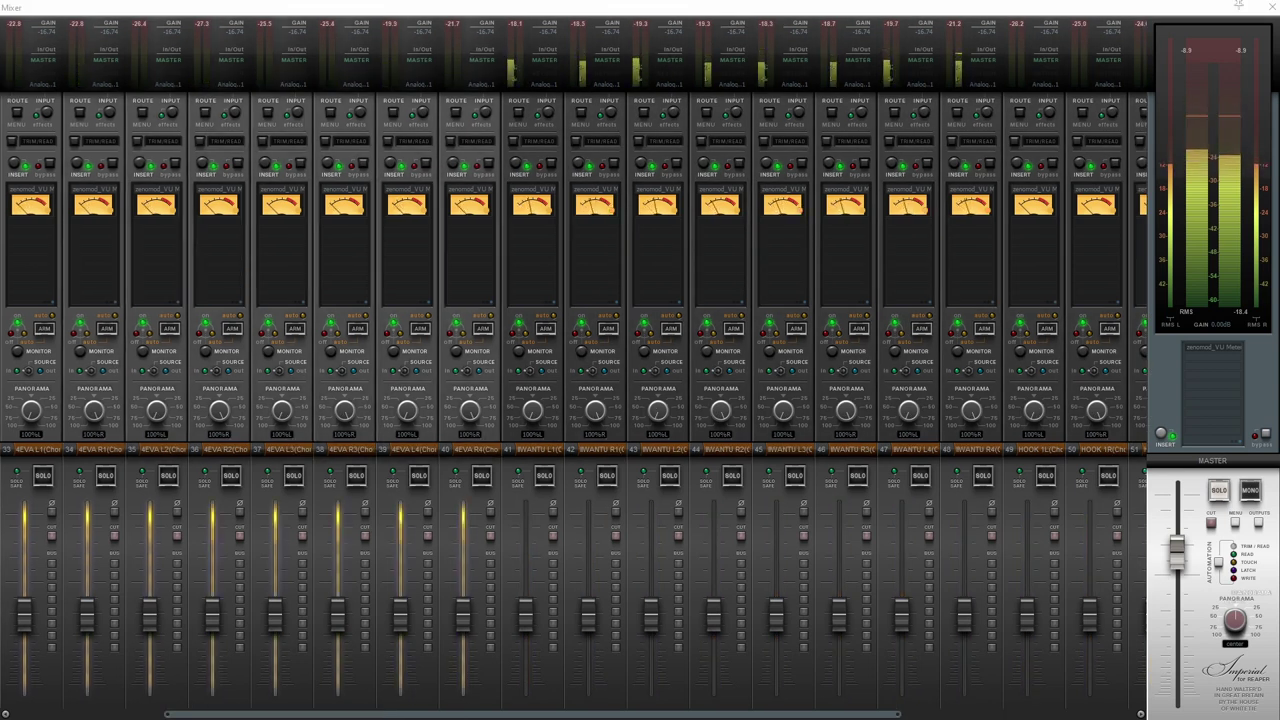
pyautogui.moveTo(518, 716); pyautogui.dragTo(410, 716)
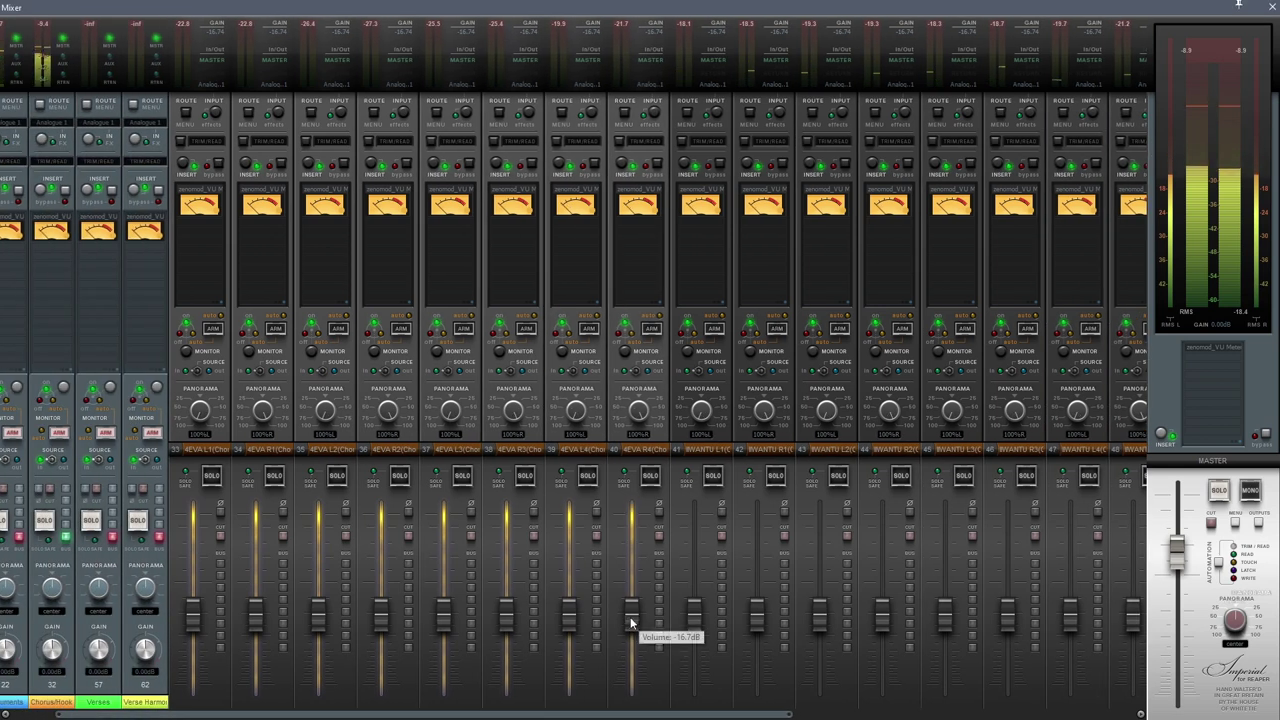
pyautogui.click(1250, 490)
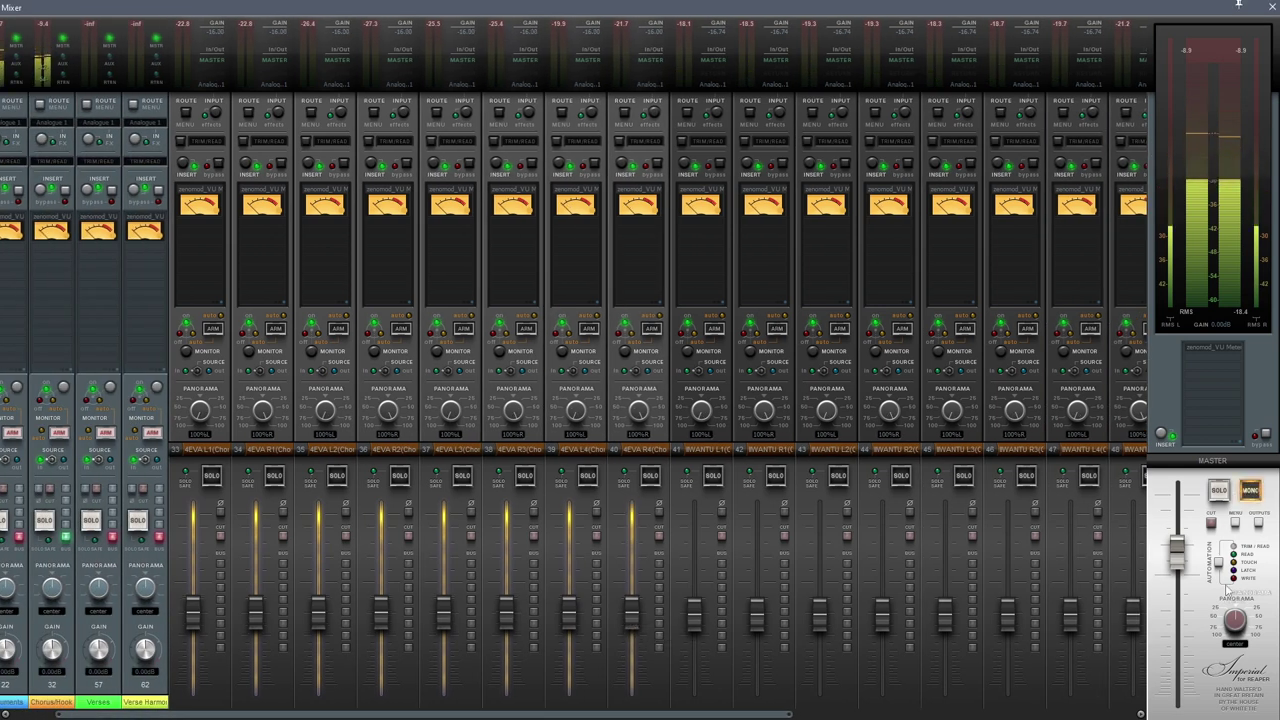
pyautogui.moveTo(631, 613); pyautogui.dragTo(632, 606)
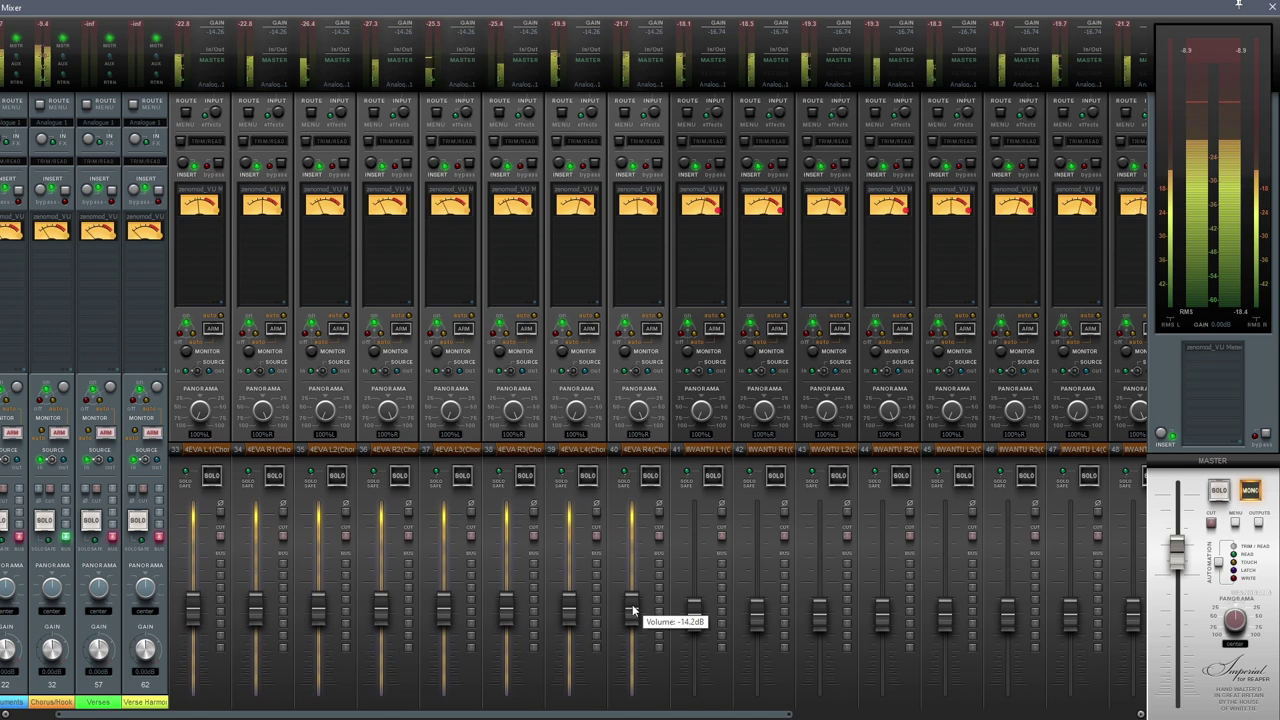
# - Select the eight BWANTU vocal tracks and raise their faders together to about -13.0 dB
pyautogui.click(720, 690)
pyautogui.moveTo(727, 717); pyautogui.dragTo(907, 716)
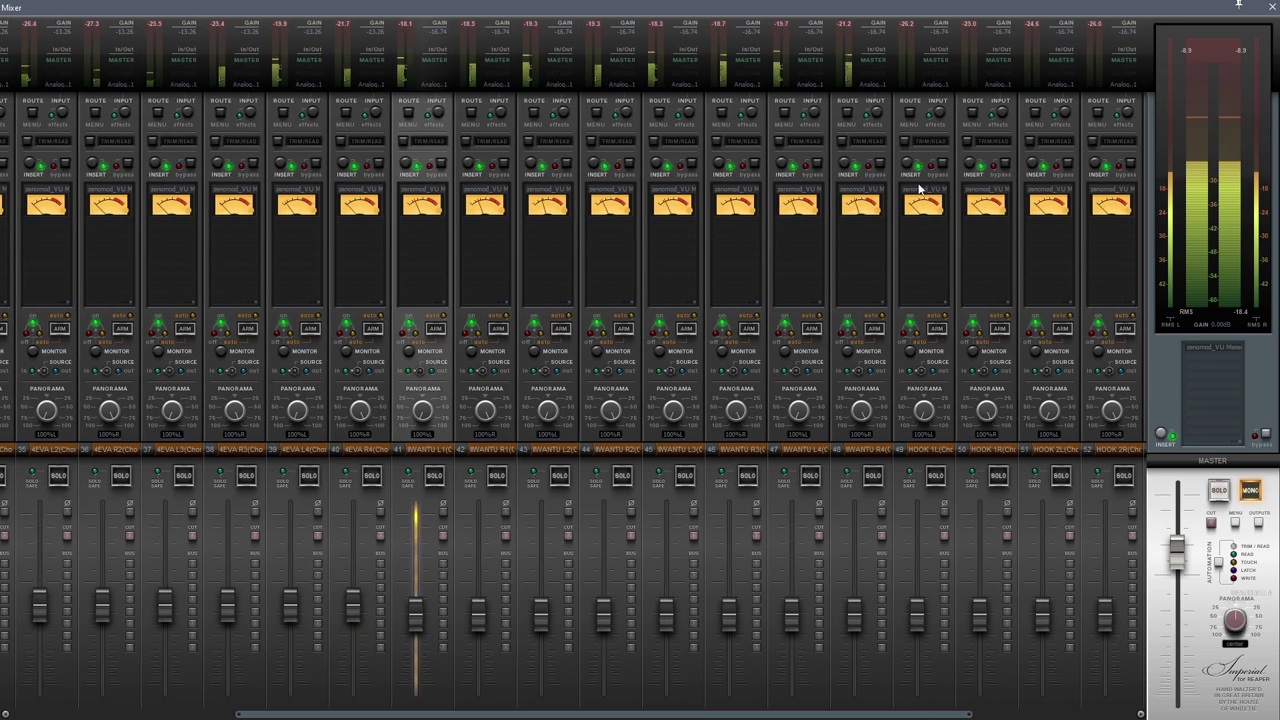
pyautogui.keyDown('shift'); pyautogui.click(884, 60); pyautogui.keyUp('shift')
pyautogui.scroll(3, 856, 619)
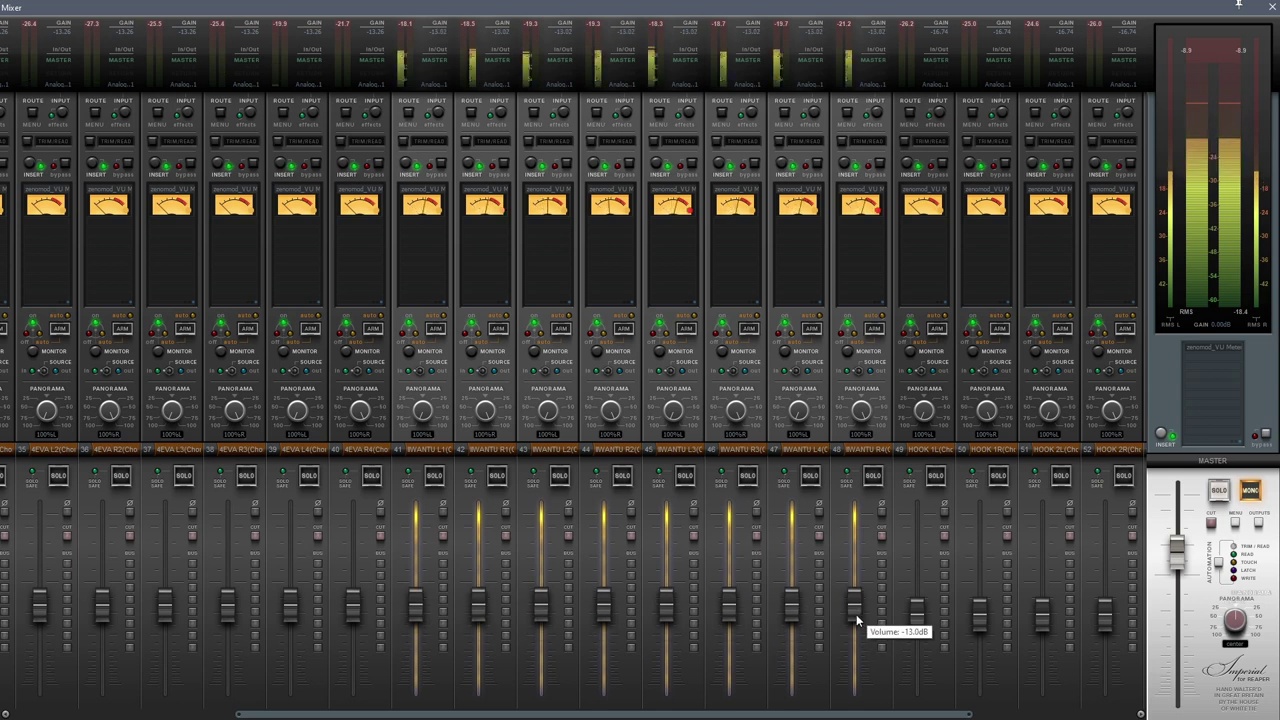
pyautogui.scroll(-2, 855, 614)
# - Select the eight HOOK vocal tracks and raise their faders together to about -13.0 dB
pyautogui.moveTo(945, 714); pyautogui.dragTo(1049, 714)
pyautogui.click(717, 706)
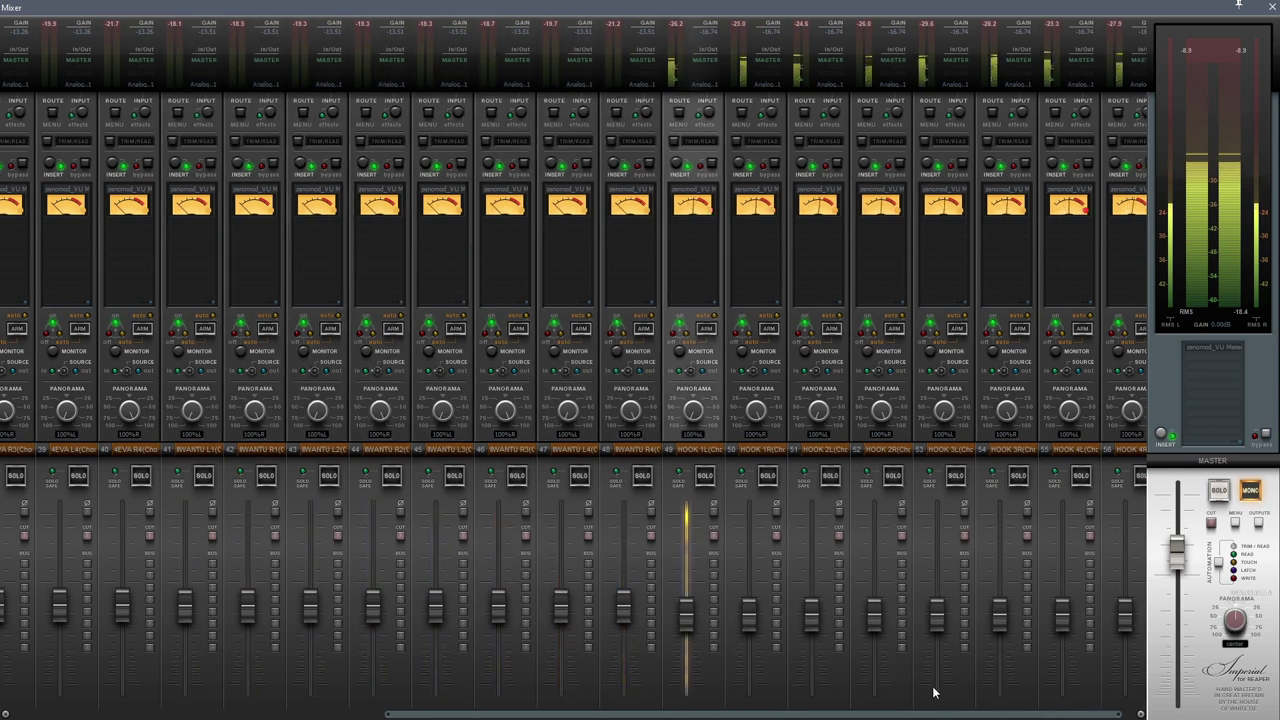
pyautogui.keyDown('shift'); pyautogui.click(1097, 703); pyautogui.keyUp('shift')
pyautogui.moveTo(1108, 615); pyautogui.dragTo(1107, 606)
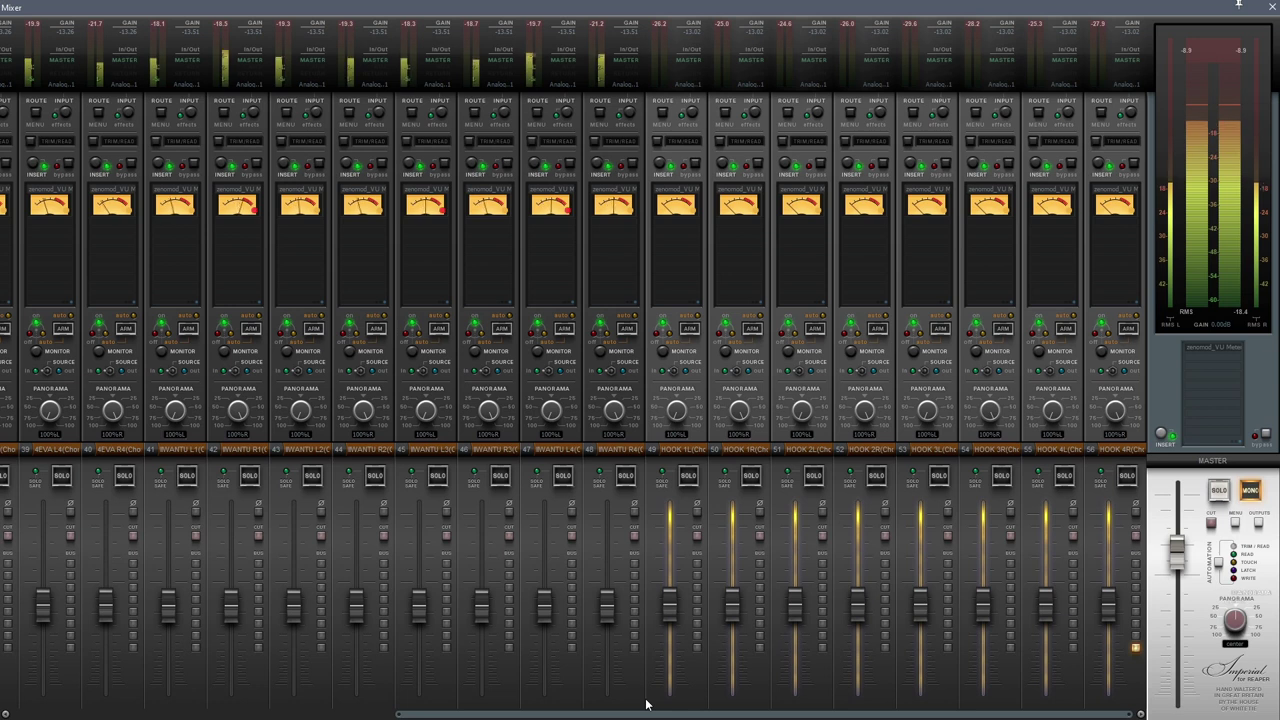
# - Select the eight BWANTU vocal tracks and raise their faders together to about -12.1 dB
pyautogui.hscroll(-5, 645, 705)
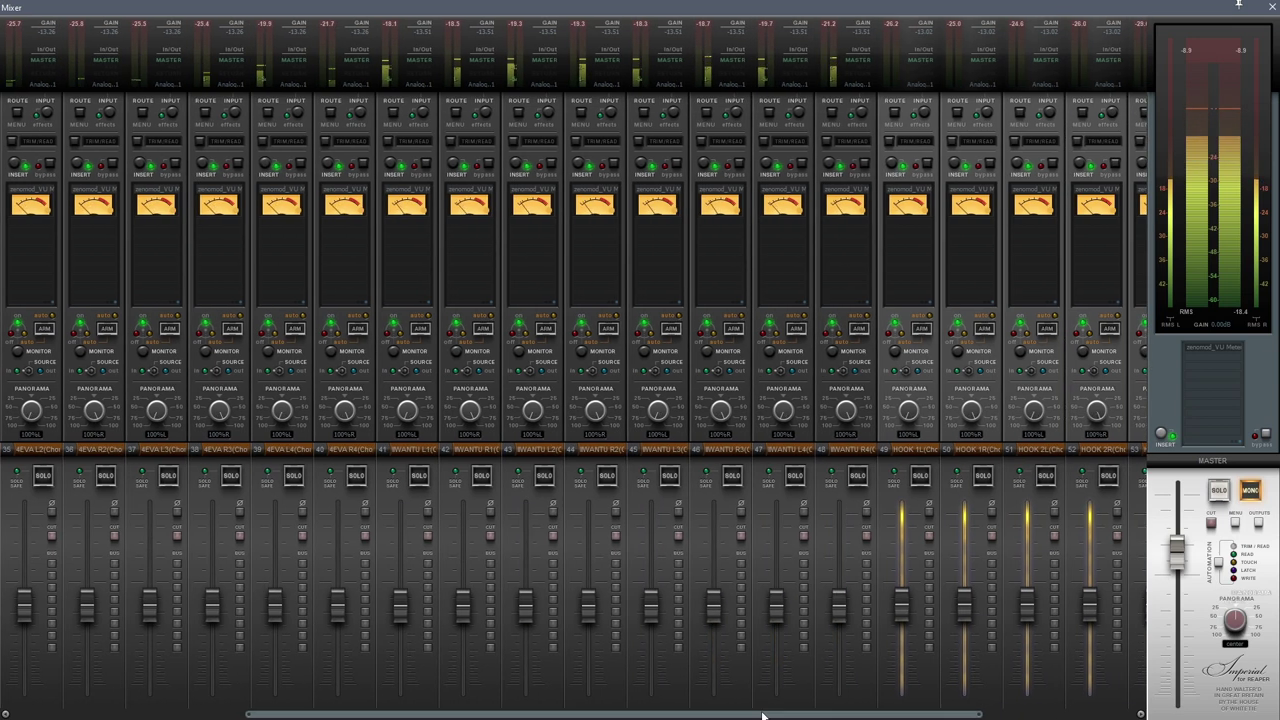
pyautogui.click(855, 701)
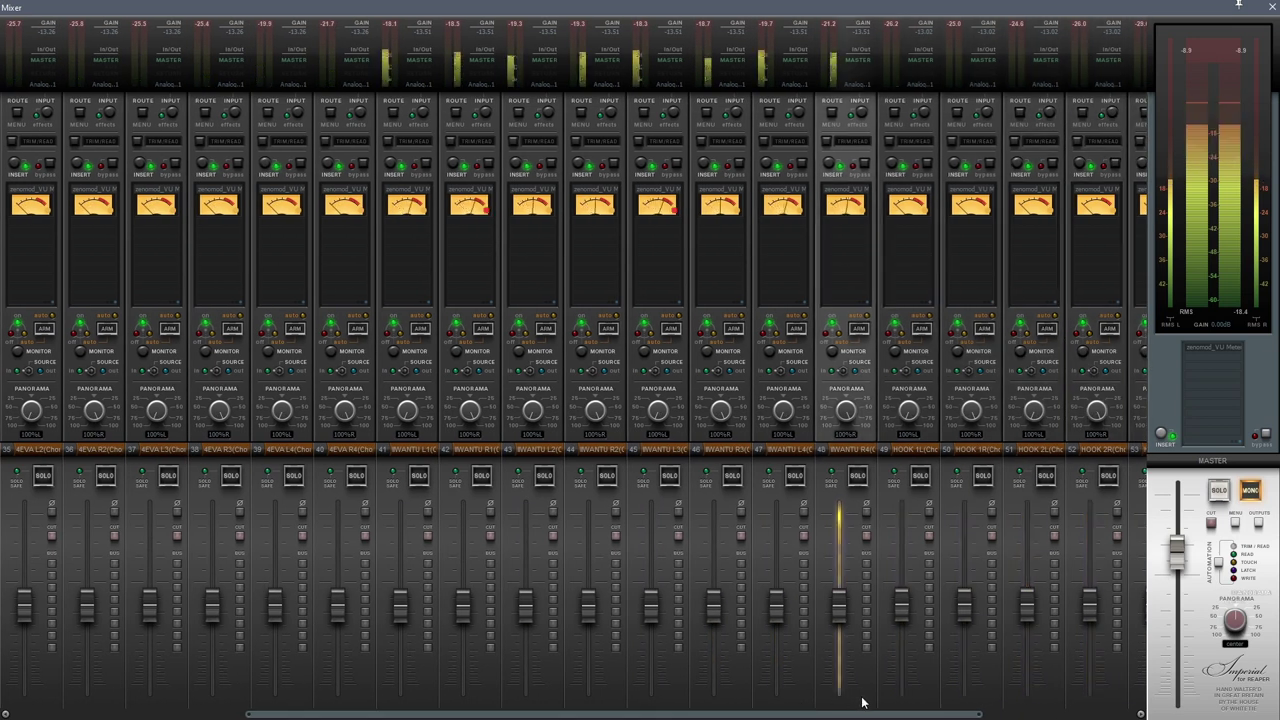
pyautogui.keyDown('shift'); pyautogui.click(408, 63); pyautogui.keyUp('shift')
pyautogui.moveTo(531, 600); pyautogui.dragTo(532, 598)
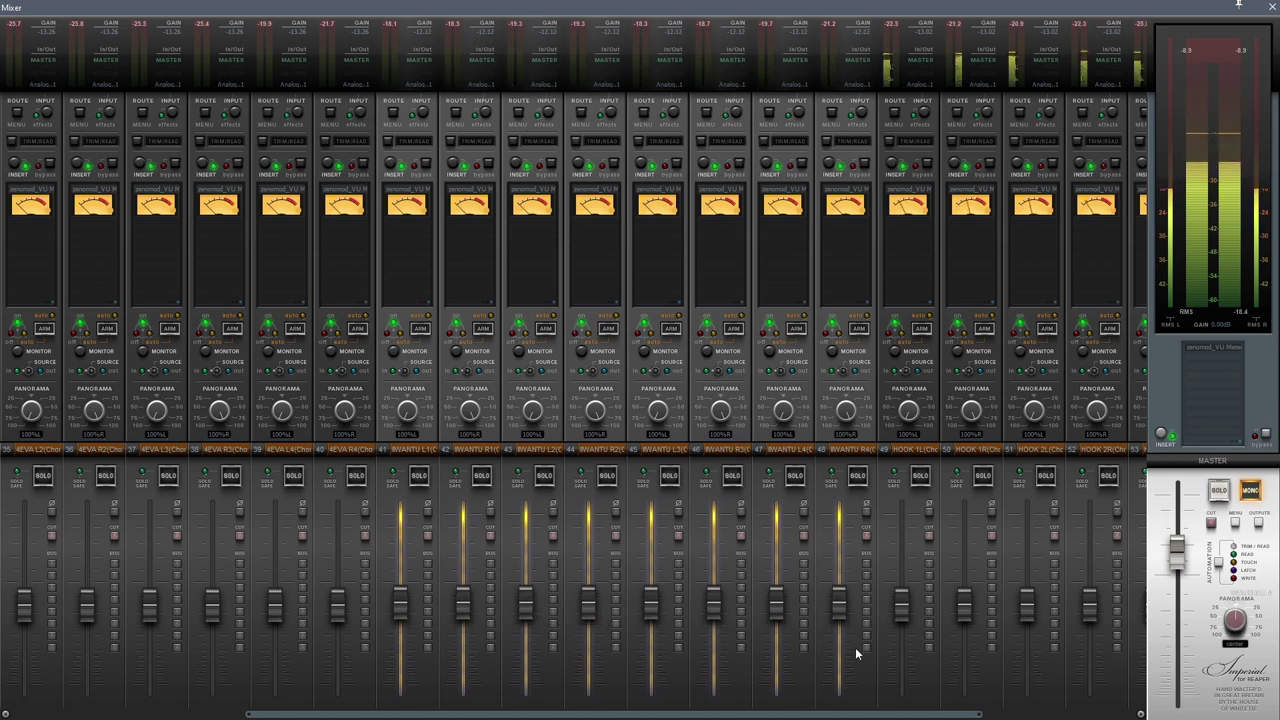
# - Select the eight 4EVA vocal tracks and raise their faders together to about -12.3 dB
pyautogui.moveTo(573, 715); pyautogui.dragTo(356, 714)
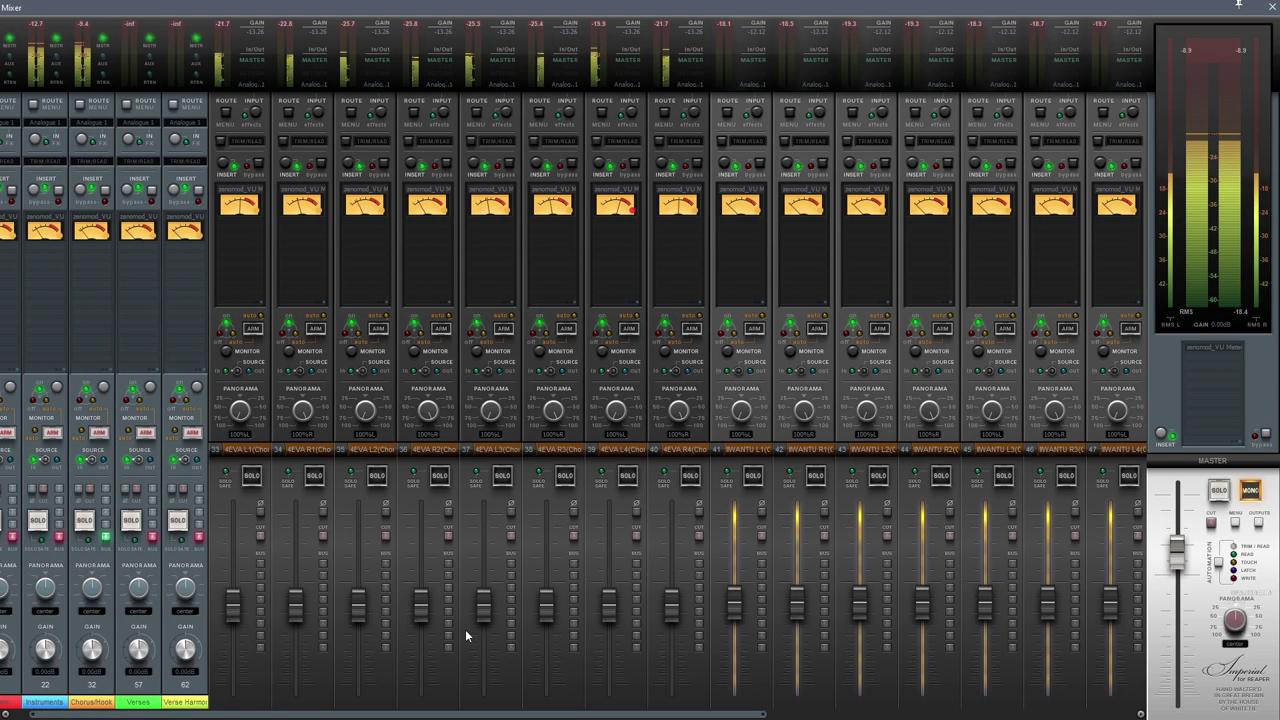
pyautogui.click(683, 692)
pyautogui.keyDown('shift'); pyautogui.click(240, 610); pyautogui.keyUp('shift')
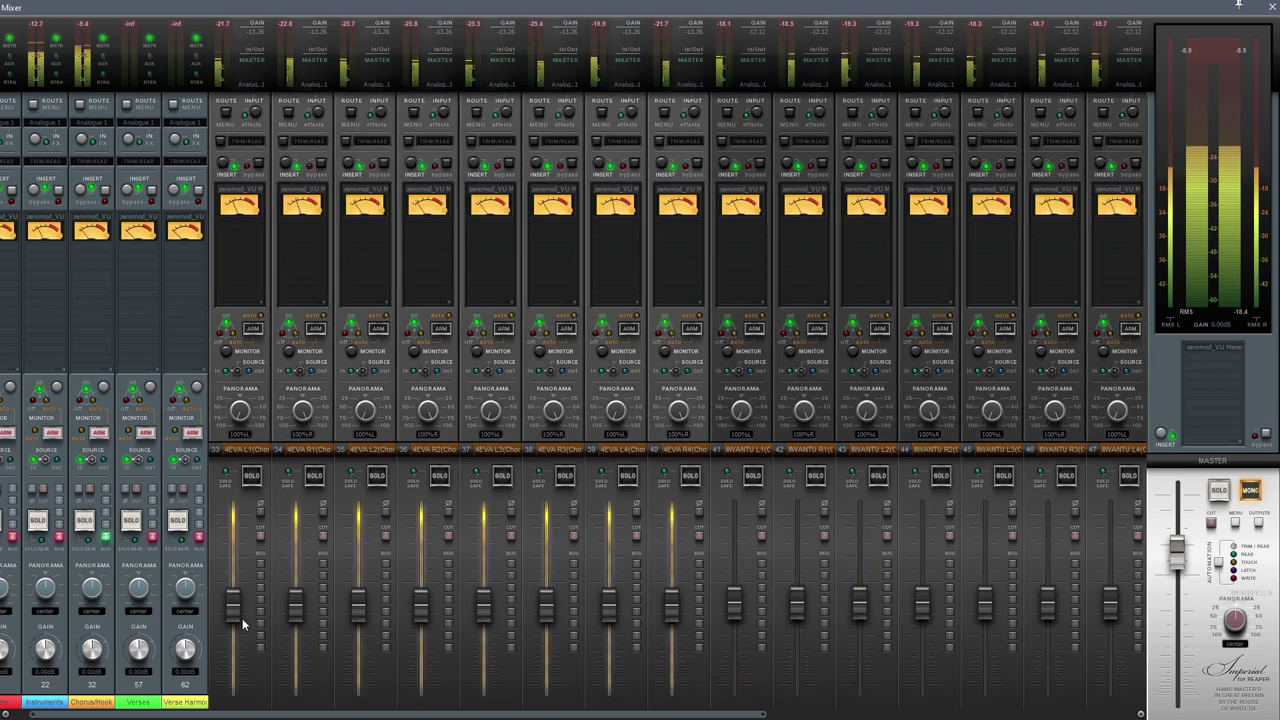
pyautogui.moveTo(235, 606); pyautogui.dragTo(236, 605)
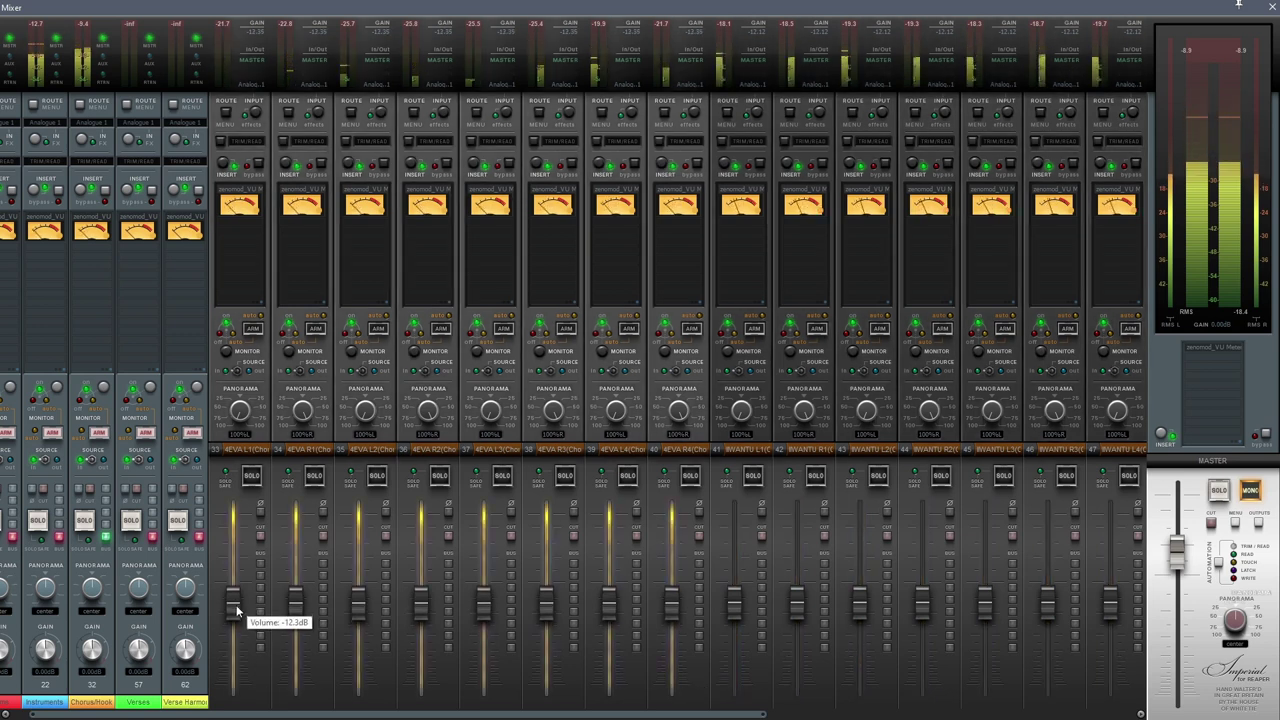
# - Show the Verses tracks instead of the chorus tracks and, during playback, set the LEAD VOX and LEAD AD 1 faders together to about -7.7 dB
pyautogui.click(106, 540)
pyautogui.click(177, 549)
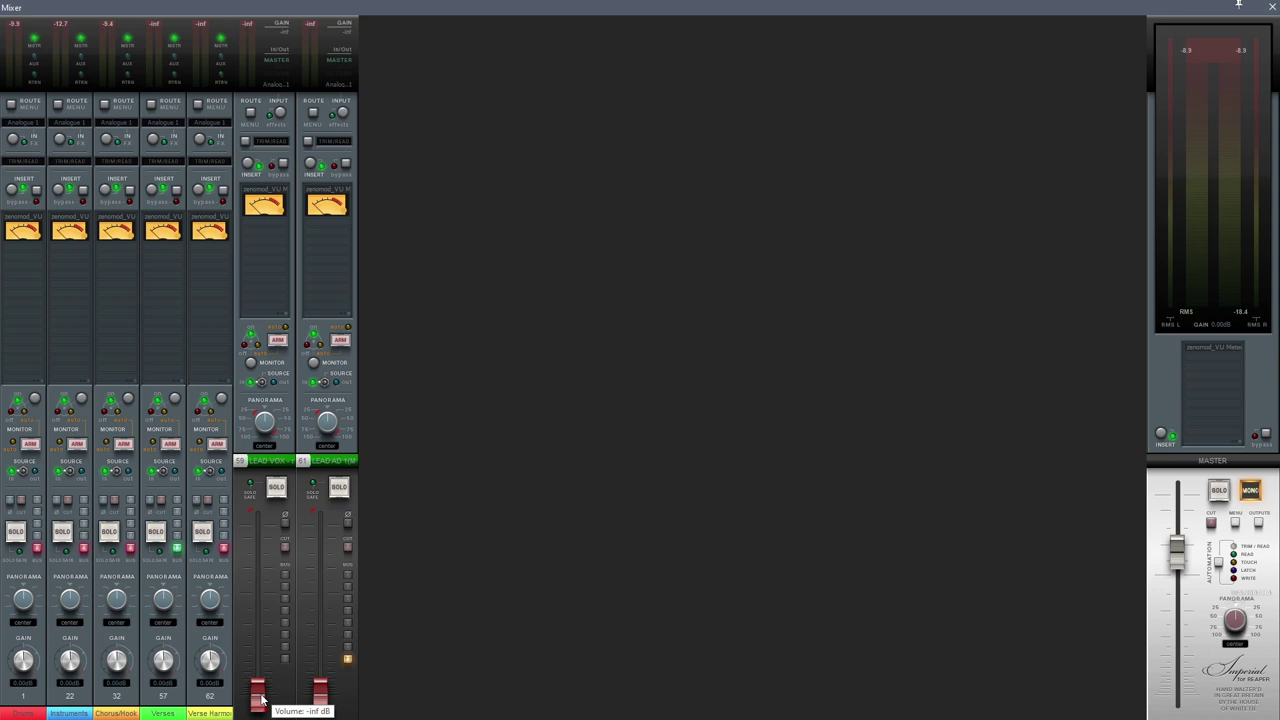
pyautogui.press('space')
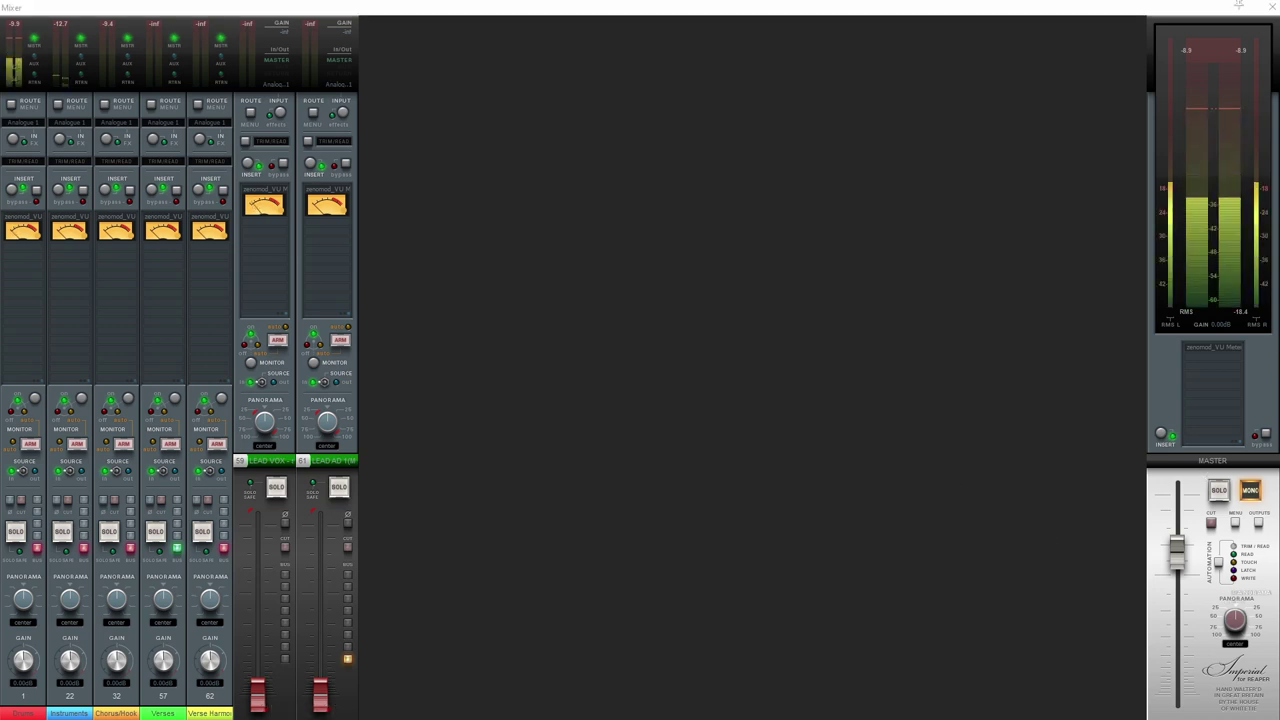
pyautogui.moveTo(257, 690); pyautogui.dragTo(260, 597)
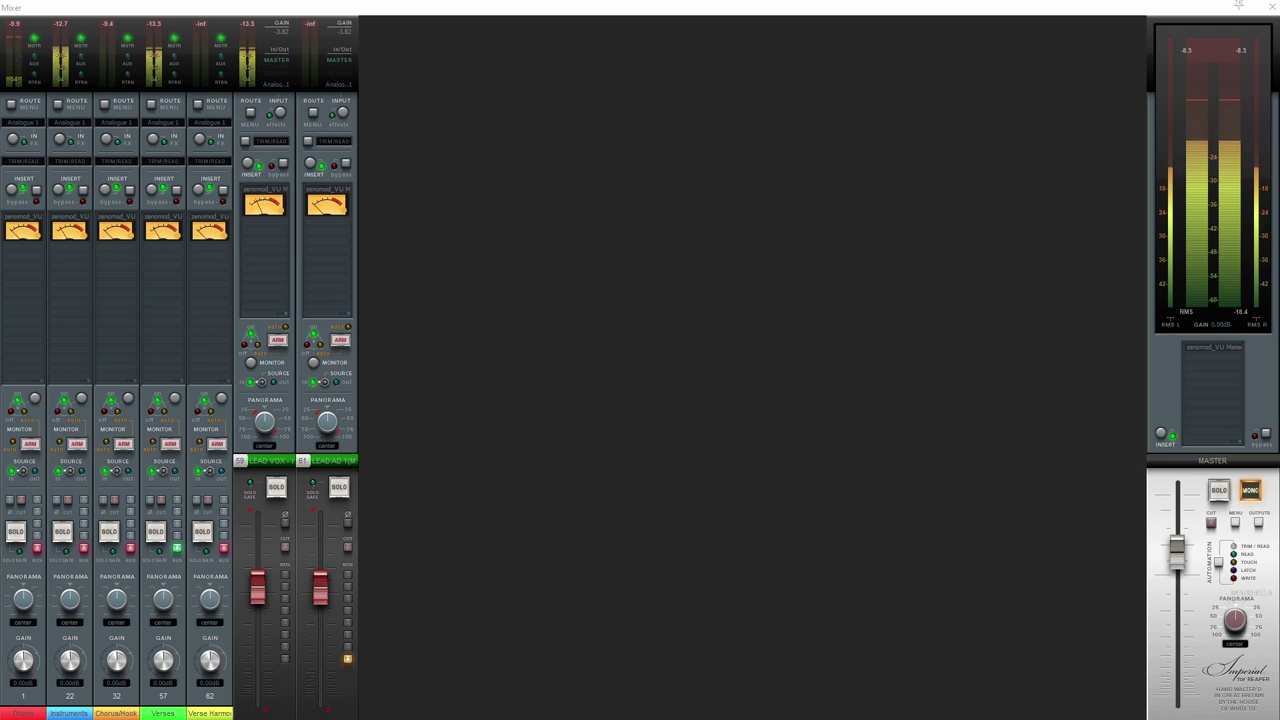
pyautogui.moveTo(258, 594); pyautogui.dragTo(257, 605)
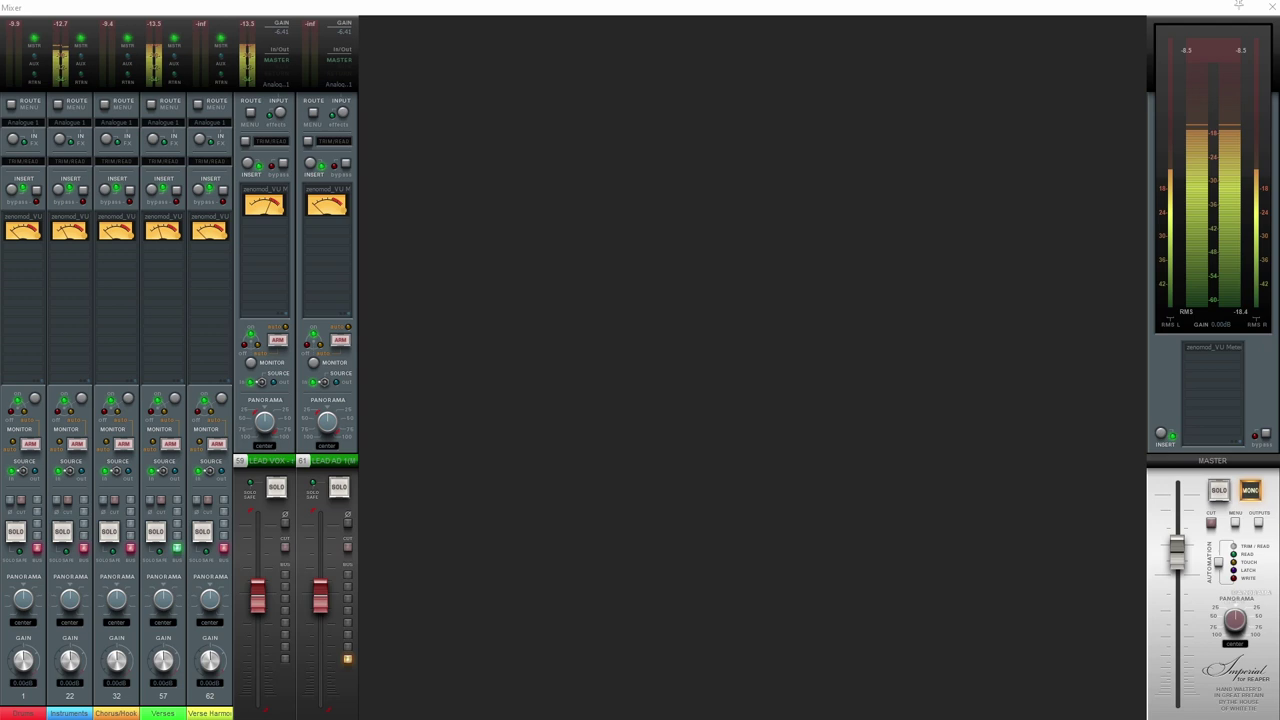
pyautogui.moveTo(262, 598); pyautogui.dragTo(257, 605)
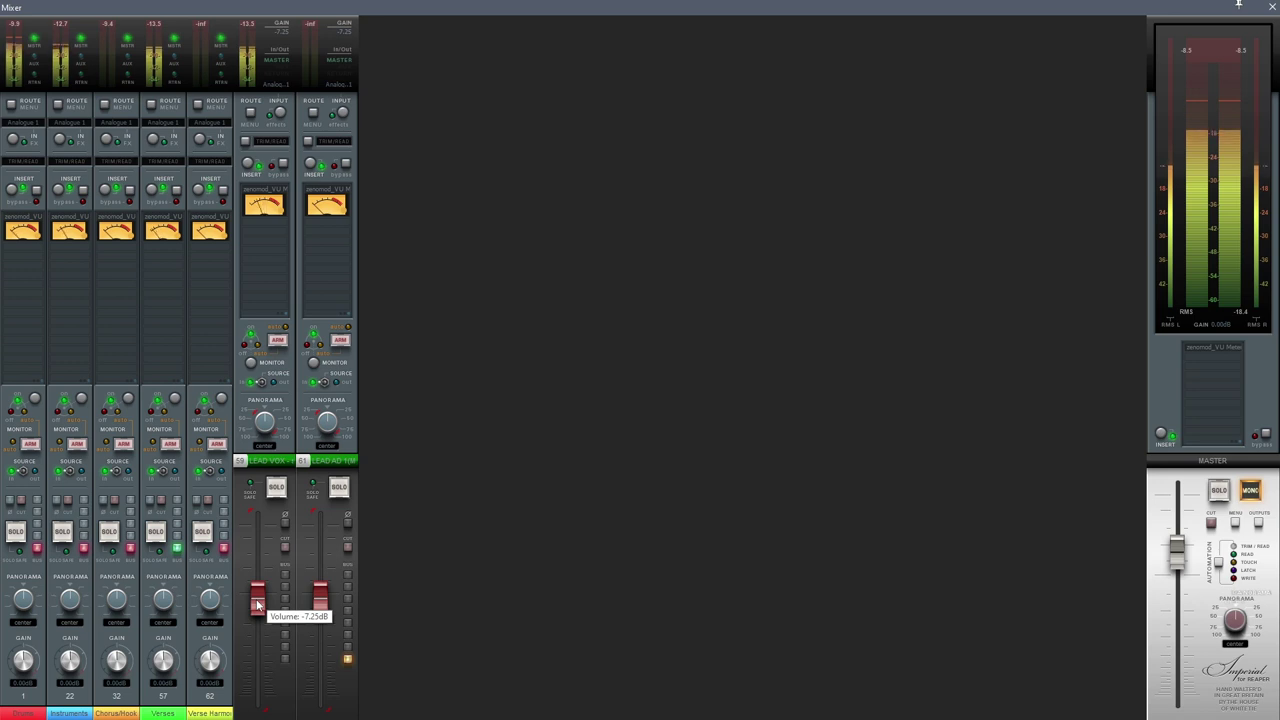
pyautogui.moveTo(257, 604); pyautogui.dragTo(260, 606)
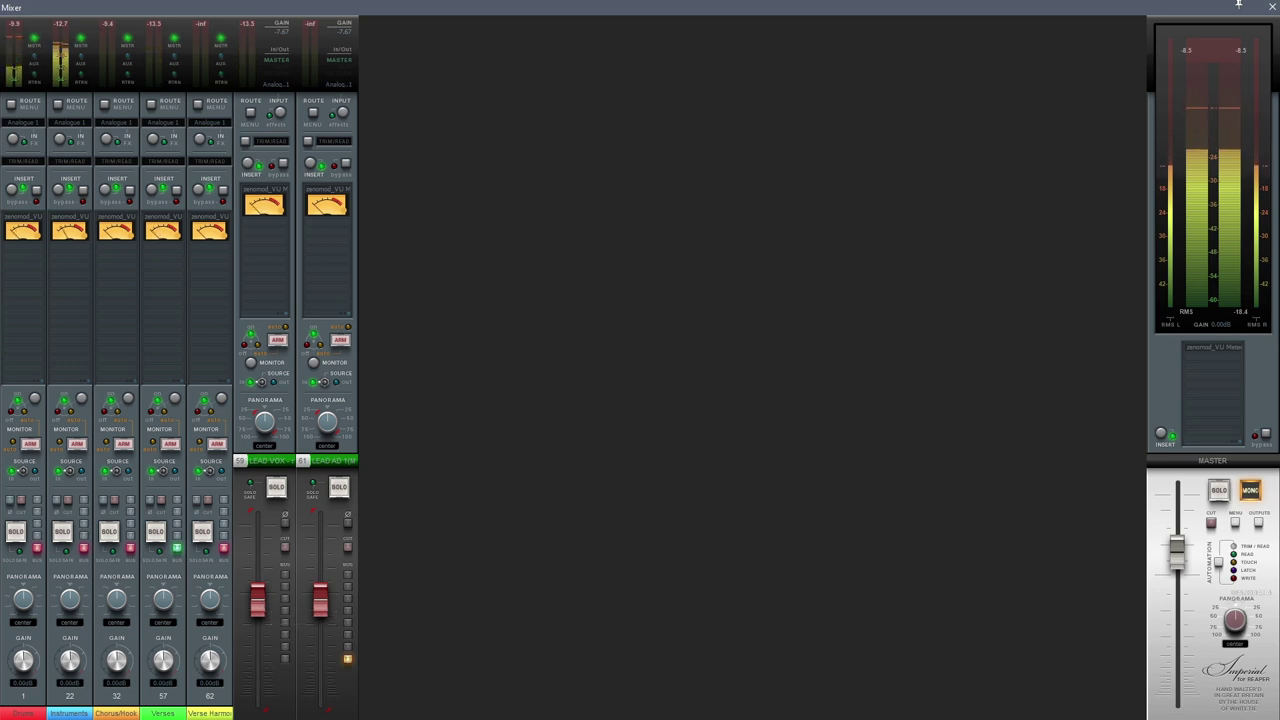
# - Show the verse harmony tracks, select LEAD AD 2 through the last verse harmony, and raise their faders together to about -6 dB
pyautogui.click(224, 549)
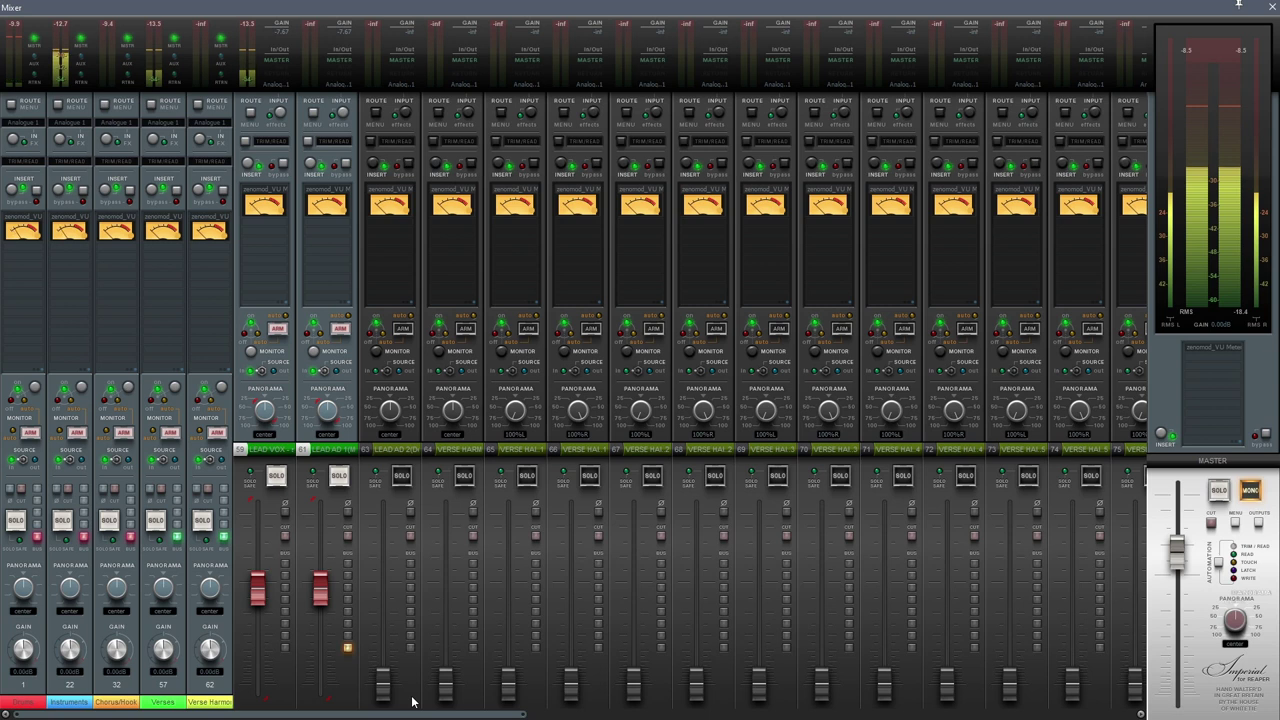
pyautogui.moveTo(411, 713); pyautogui.dragTo(1133, 712)
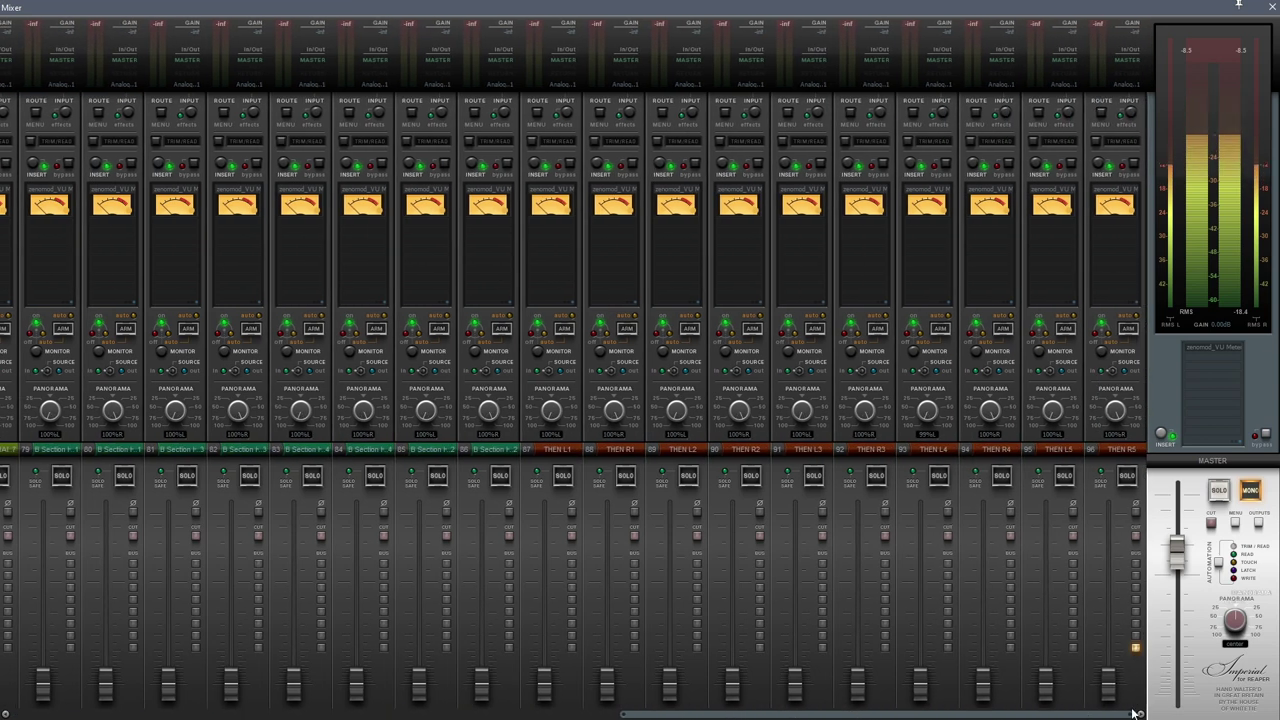
pyautogui.moveTo(702, 714); pyautogui.dragTo(340, 713)
pyautogui.keyDown('shift'); pyautogui.click(701, 697); pyautogui.keyUp('shift')
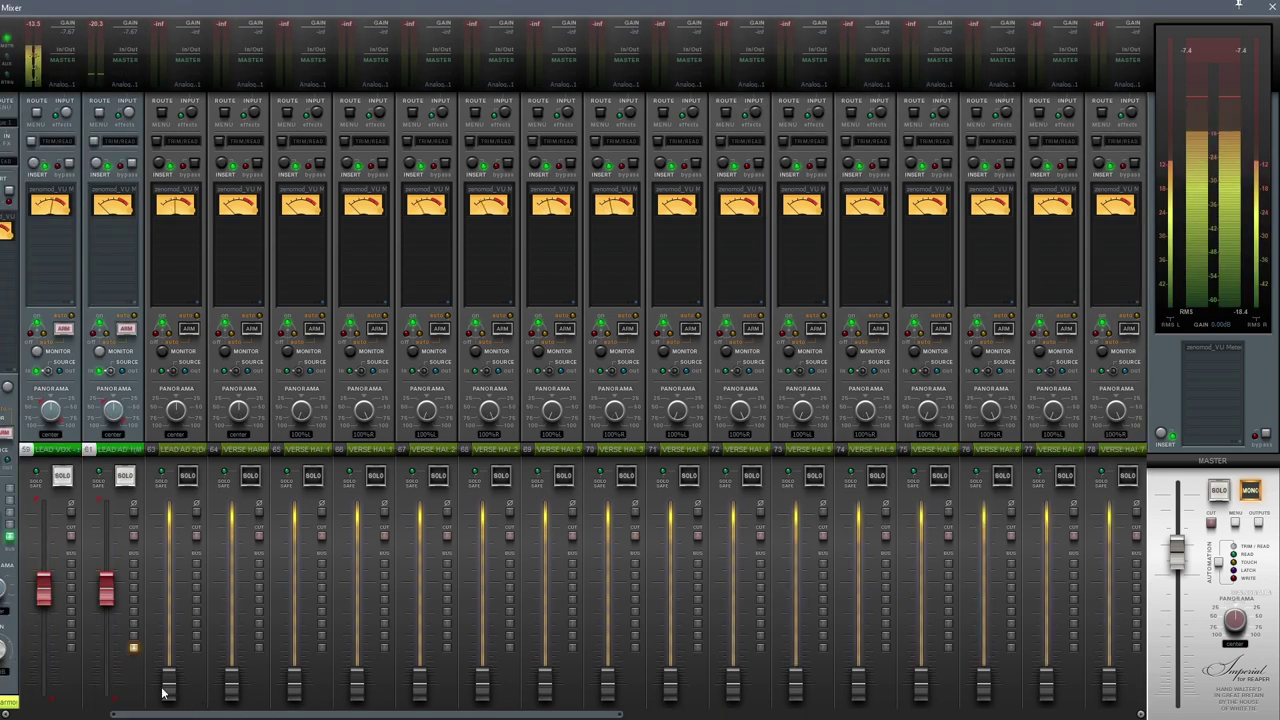
pyautogui.moveTo(169, 682); pyautogui.dragTo(176, 592)
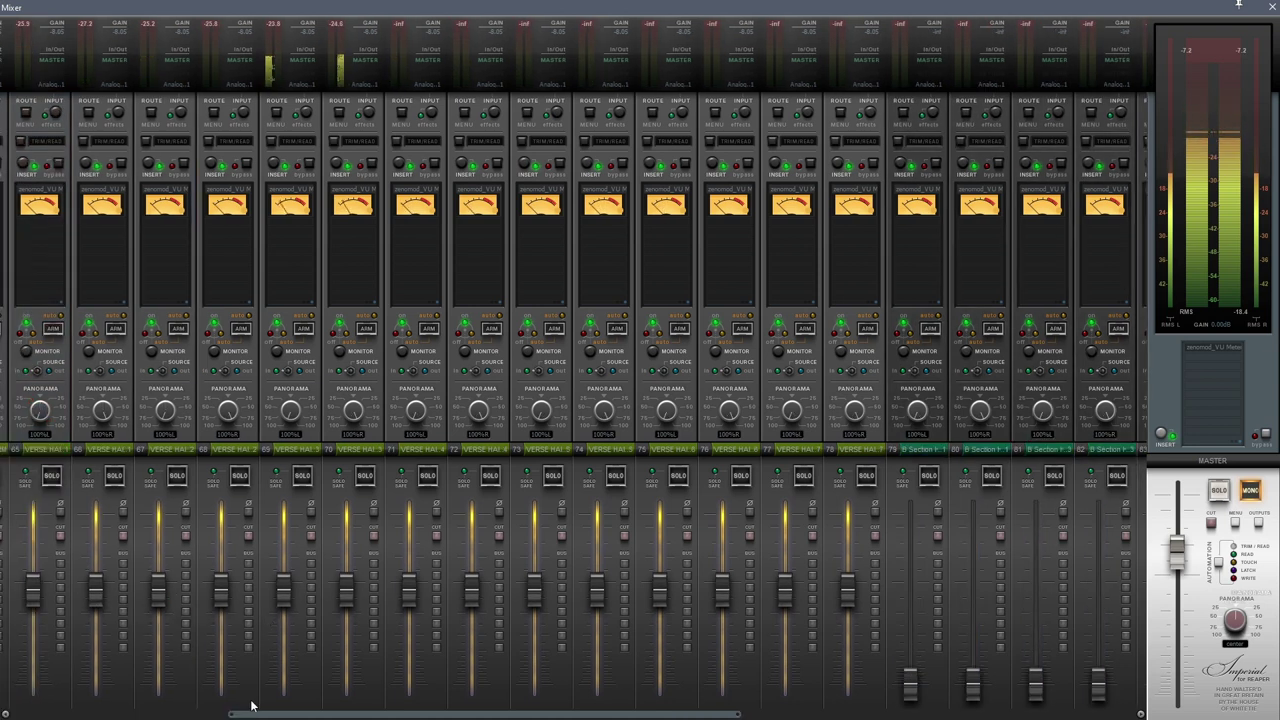
# - Raise the selected verse harmony faders together to about -3.5 dB, leaving LEAD AD 2 out
pyautogui.hscroll(-3, 251, 705)
pyautogui.moveTo(145, 593); pyautogui.dragTo(149, 576)
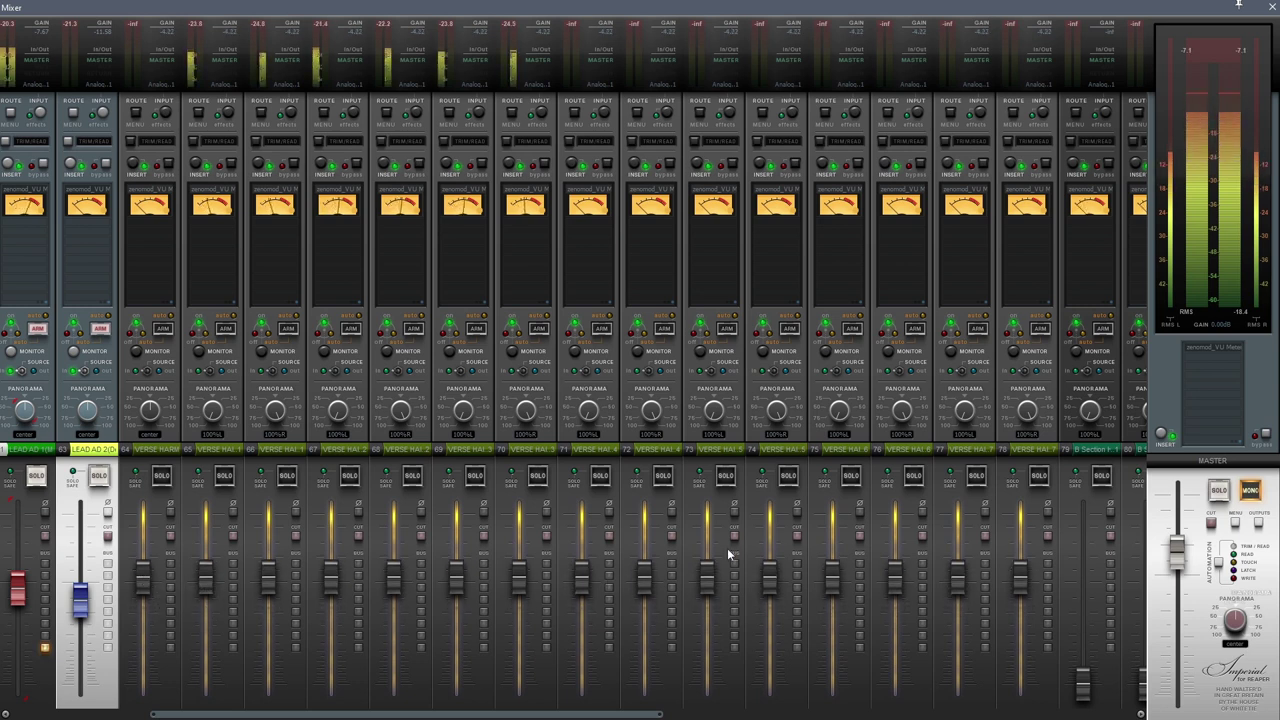
pyautogui.moveTo(457, 579); pyautogui.dragTo(457, 577)
pyautogui.scroll(2, 457, 576)
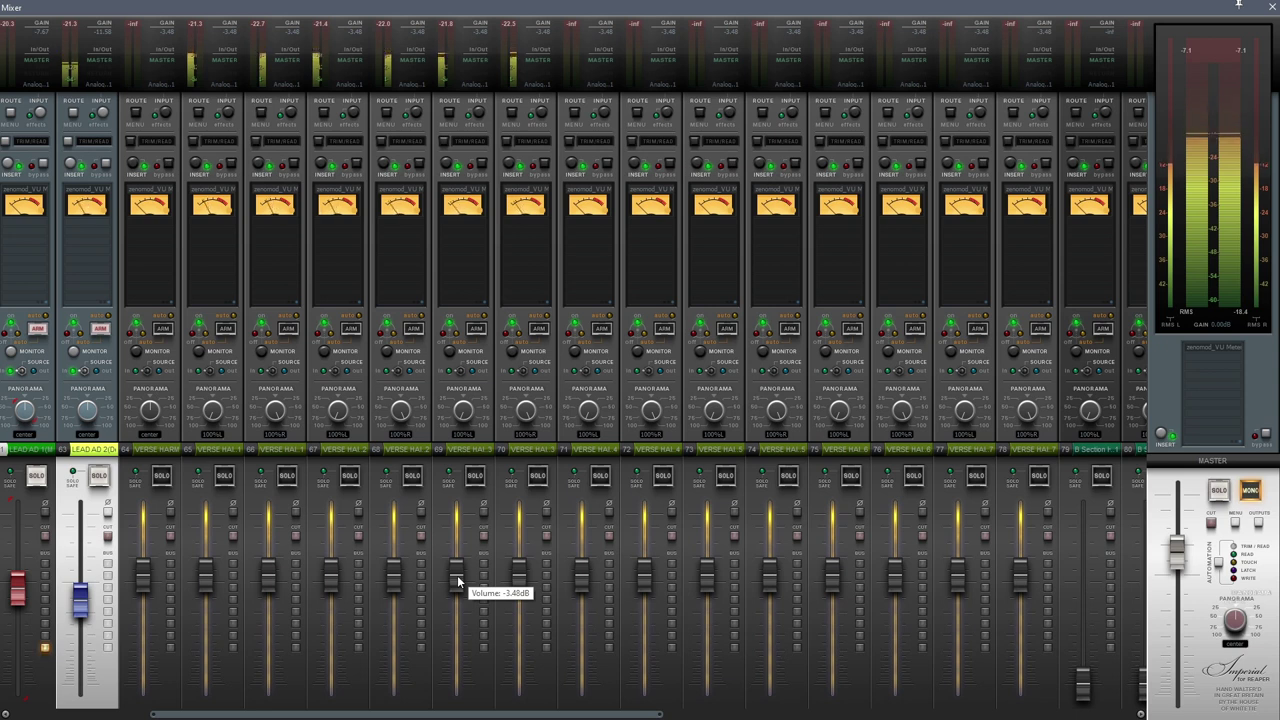
# - Switch the master back to stereo and lower the verse harmony faders together to about -8.4 dB
pyautogui.click(1249, 490)
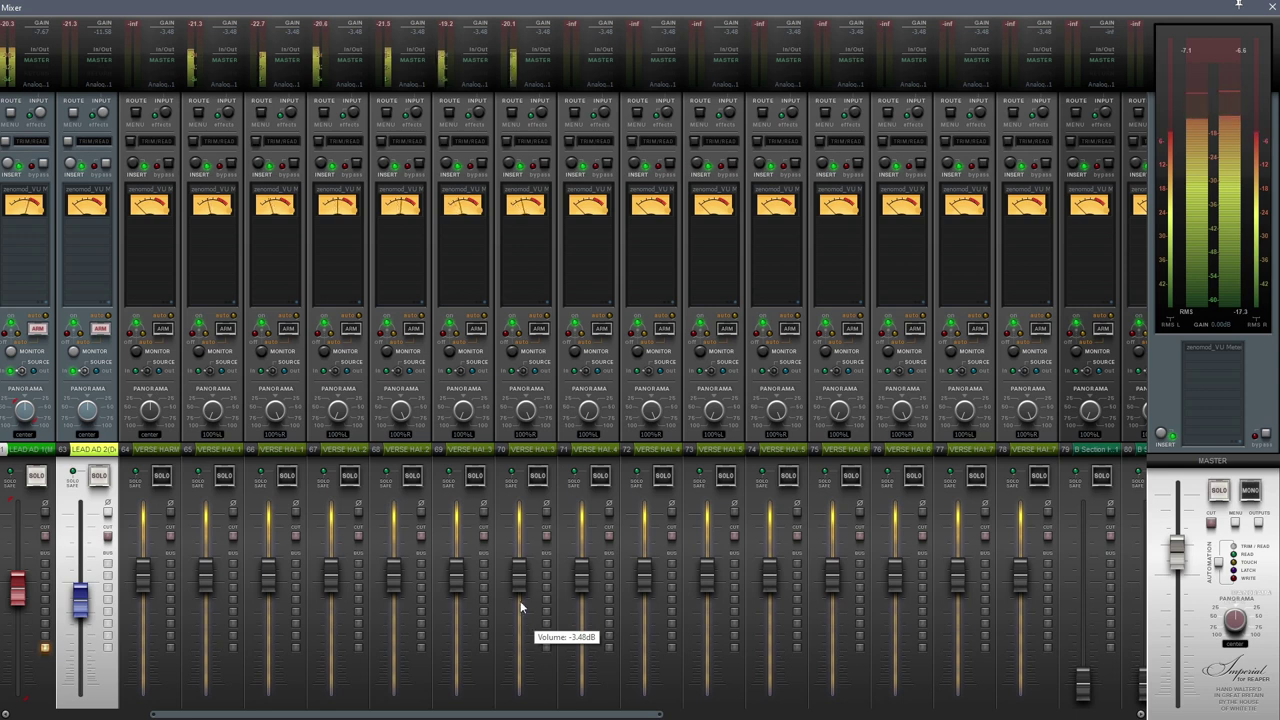
pyautogui.moveTo(143, 582); pyautogui.dragTo(142, 585)
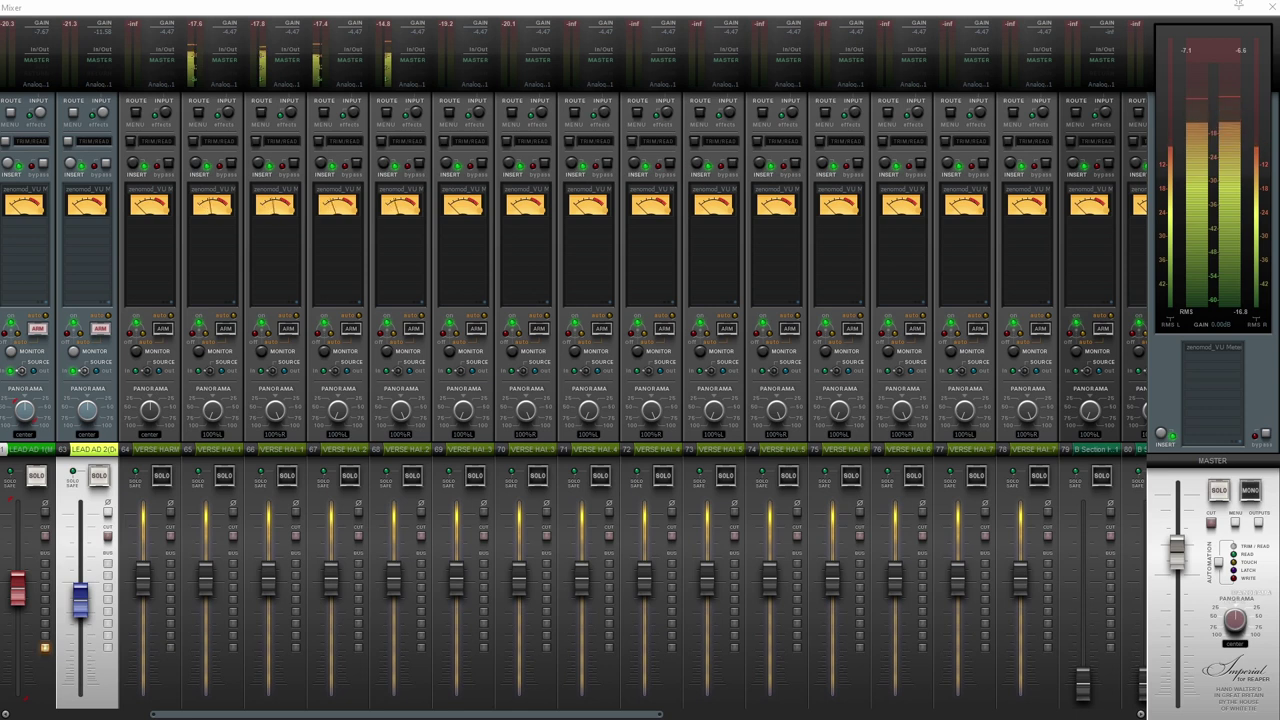
pyautogui.moveTo(269, 578); pyautogui.dragTo(266, 591)
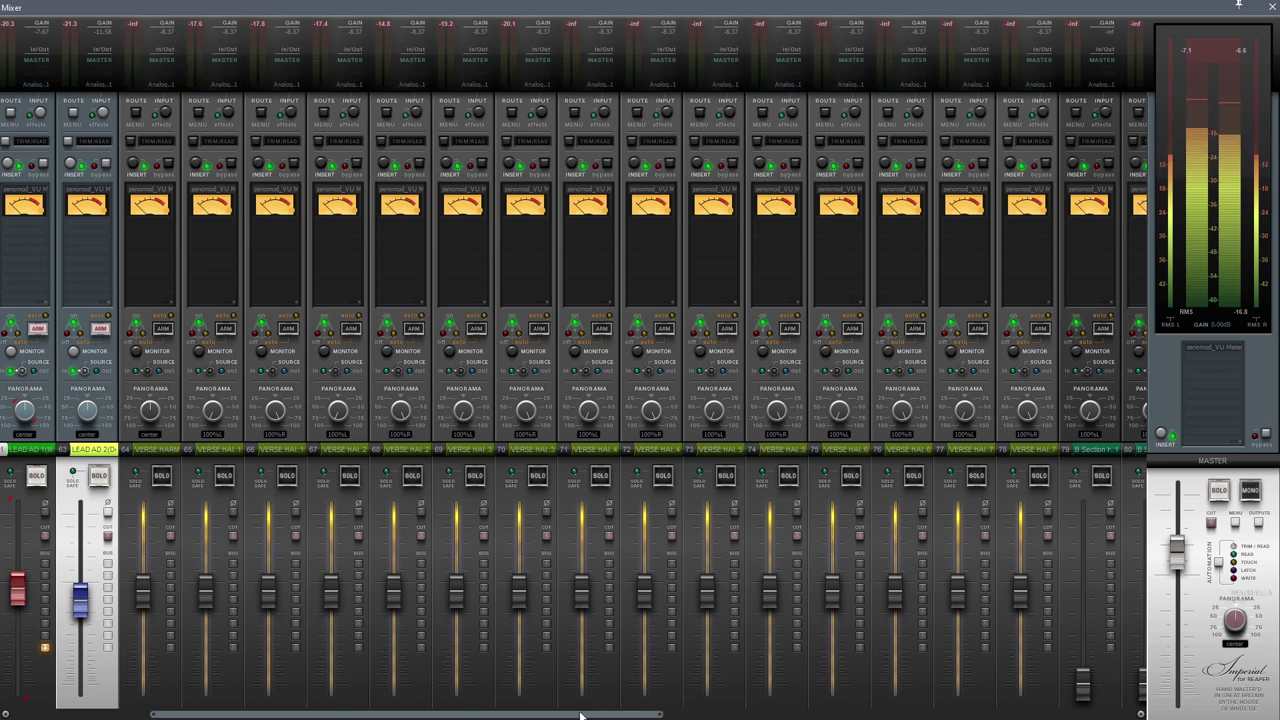
# - Select the eight B Section harmony tracks and raise their faders together to about -8.5 dB
pyautogui.moveTo(406, 714); pyautogui.dragTo(592, 714)
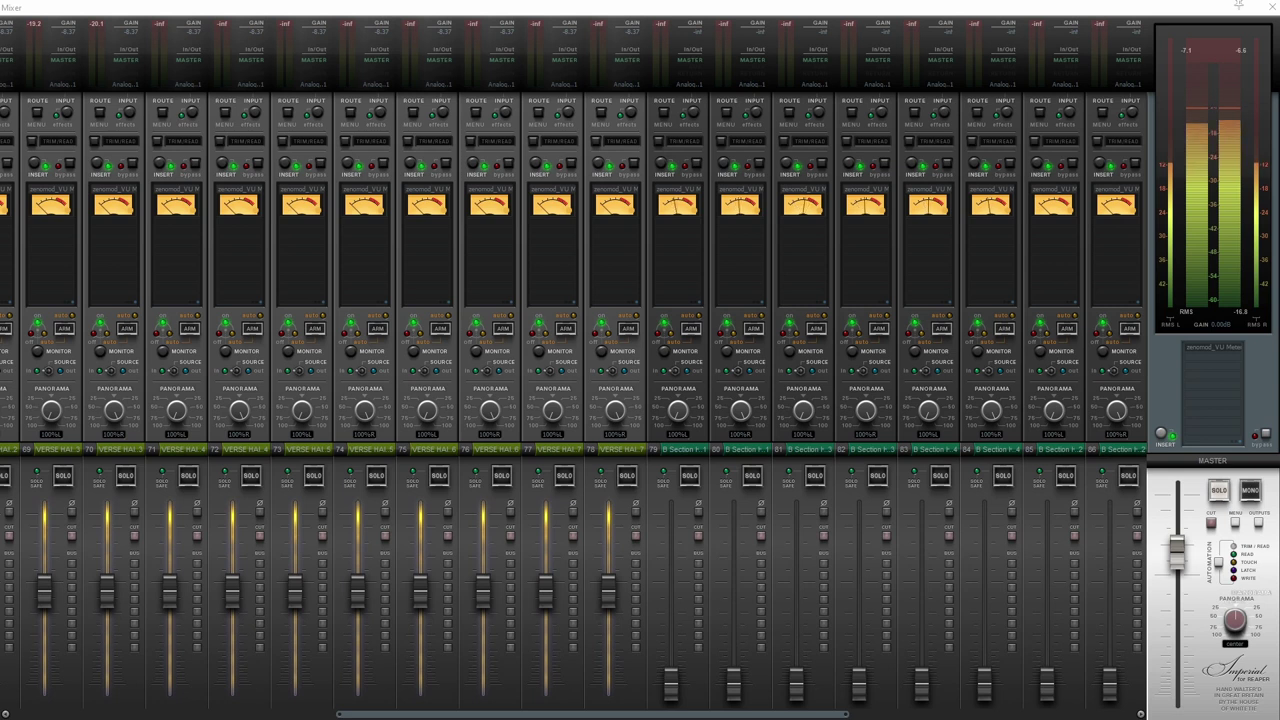
pyautogui.click(690, 678)
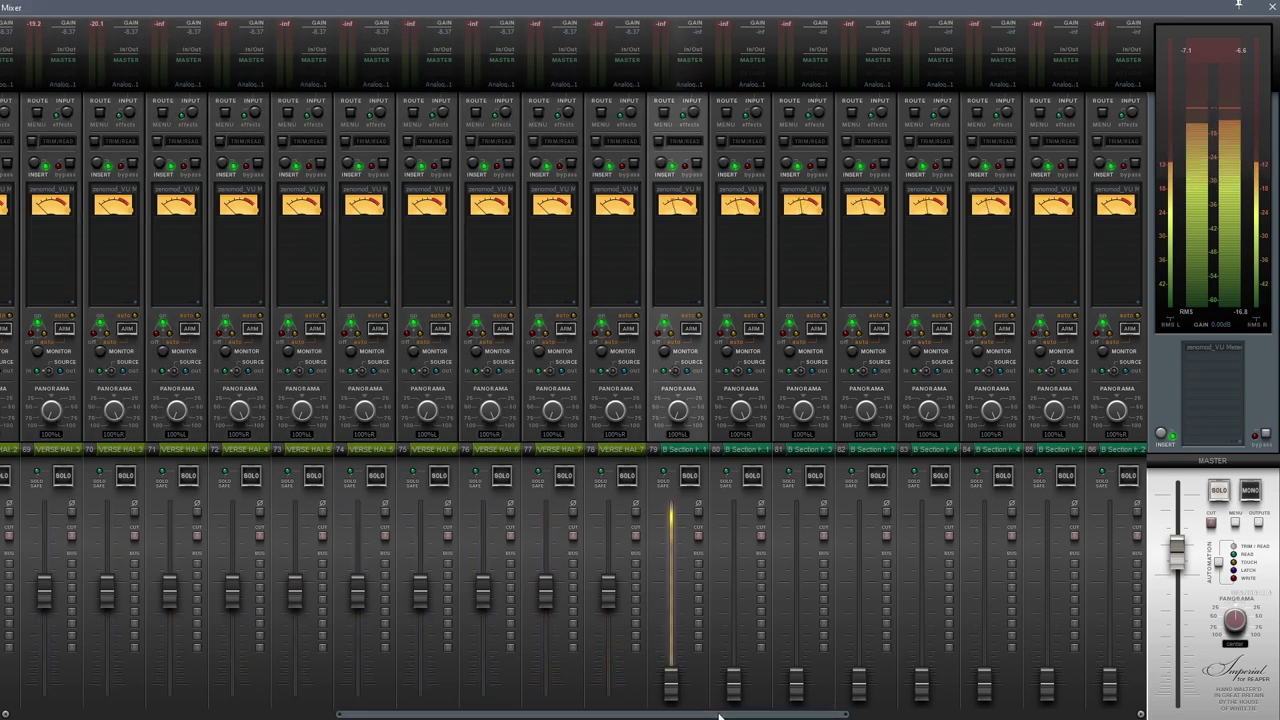
pyautogui.moveTo(720, 714); pyautogui.dragTo(943, 714)
pyautogui.moveTo(622, 690); pyautogui.dragTo(617, 590)
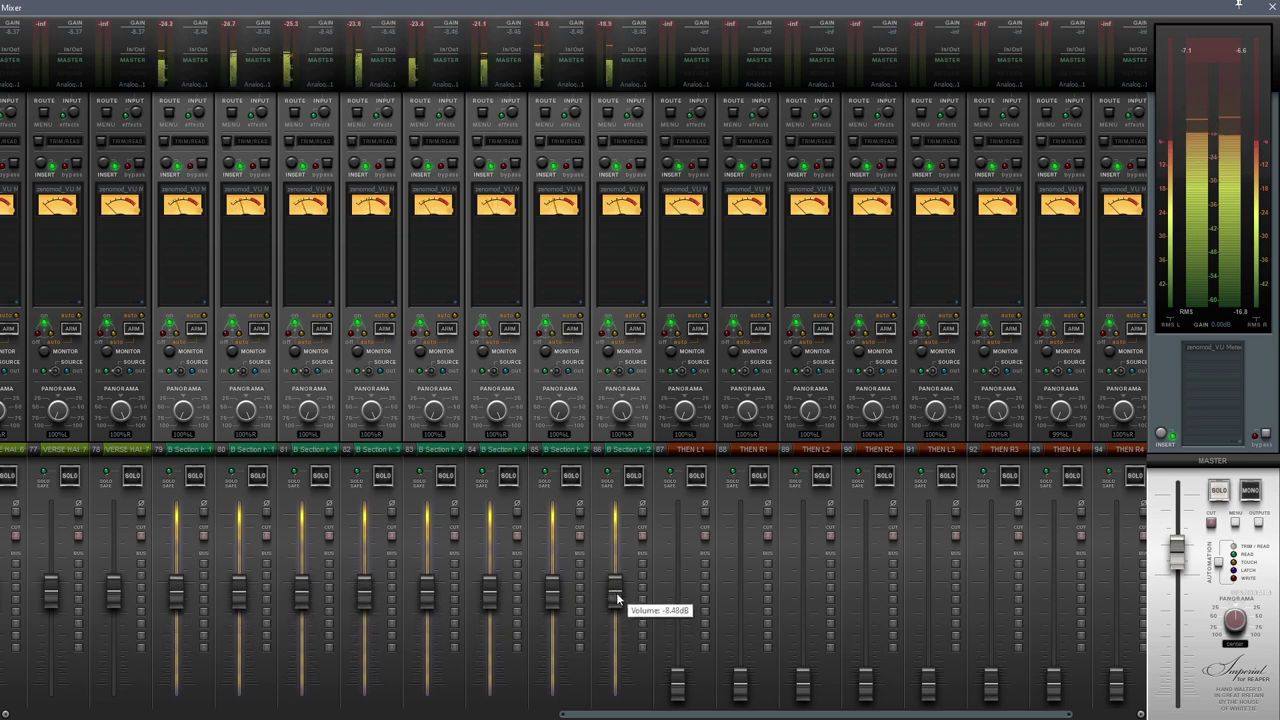
# - Select the ten THEN vocal tracks, switch the master to mono, and set their faders together to about -8.0 dB, checking in stereo too
pyautogui.moveTo(869, 715); pyautogui.dragTo(251, 712)
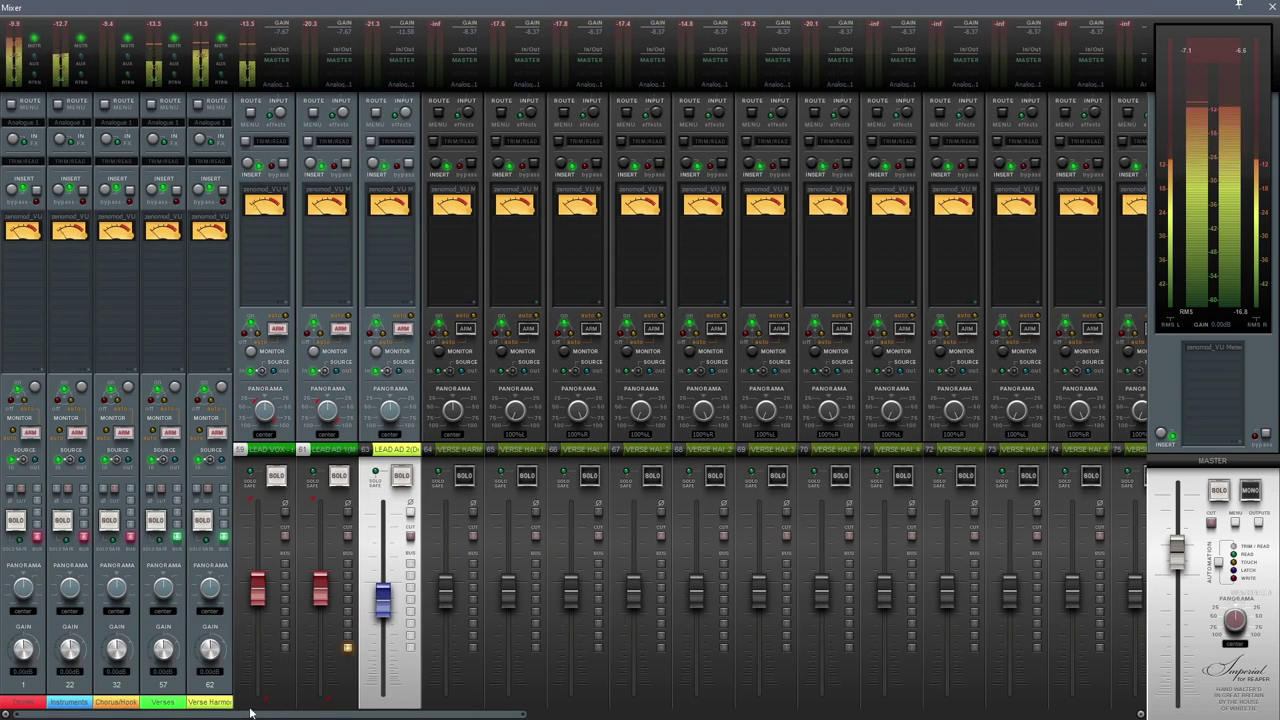
pyautogui.moveTo(251, 712); pyautogui.dragTo(489, 712)
pyautogui.click(1249, 490)
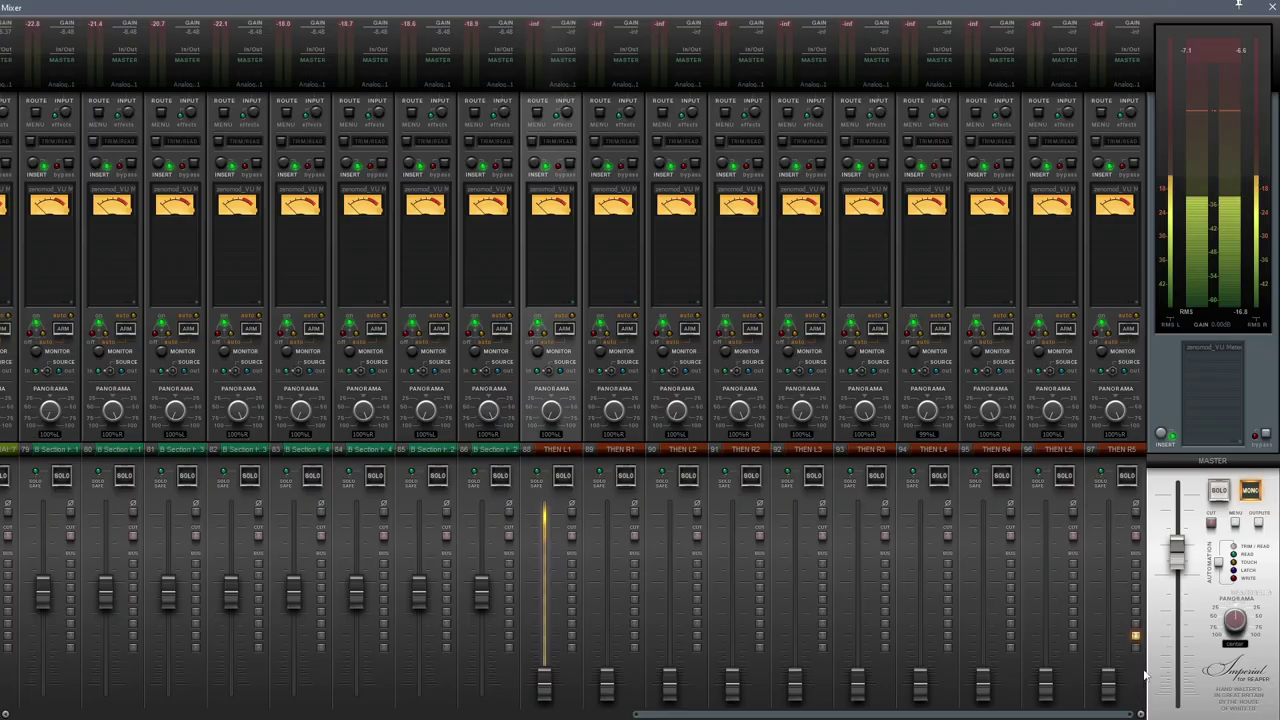
pyautogui.keyDown('shift'); pyautogui.click(1135, 685); pyautogui.keyUp('shift')
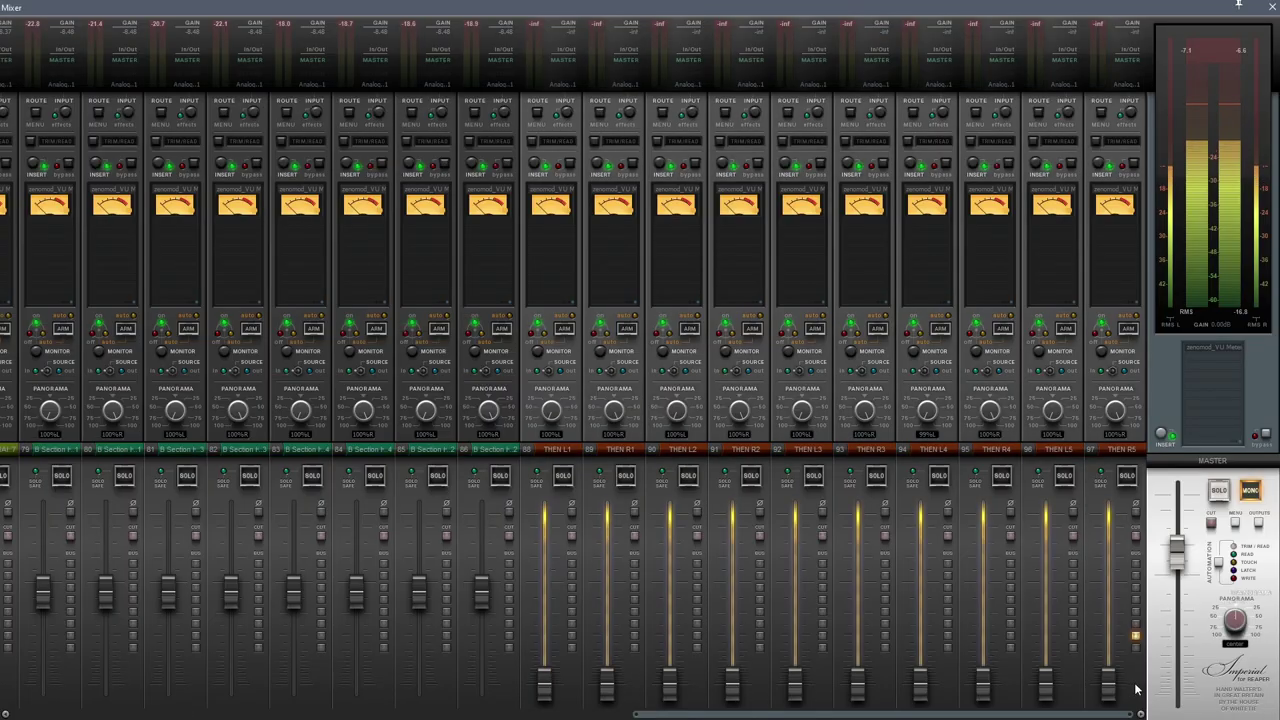
pyautogui.moveTo(1108, 686); pyautogui.dragTo(1102, 579)
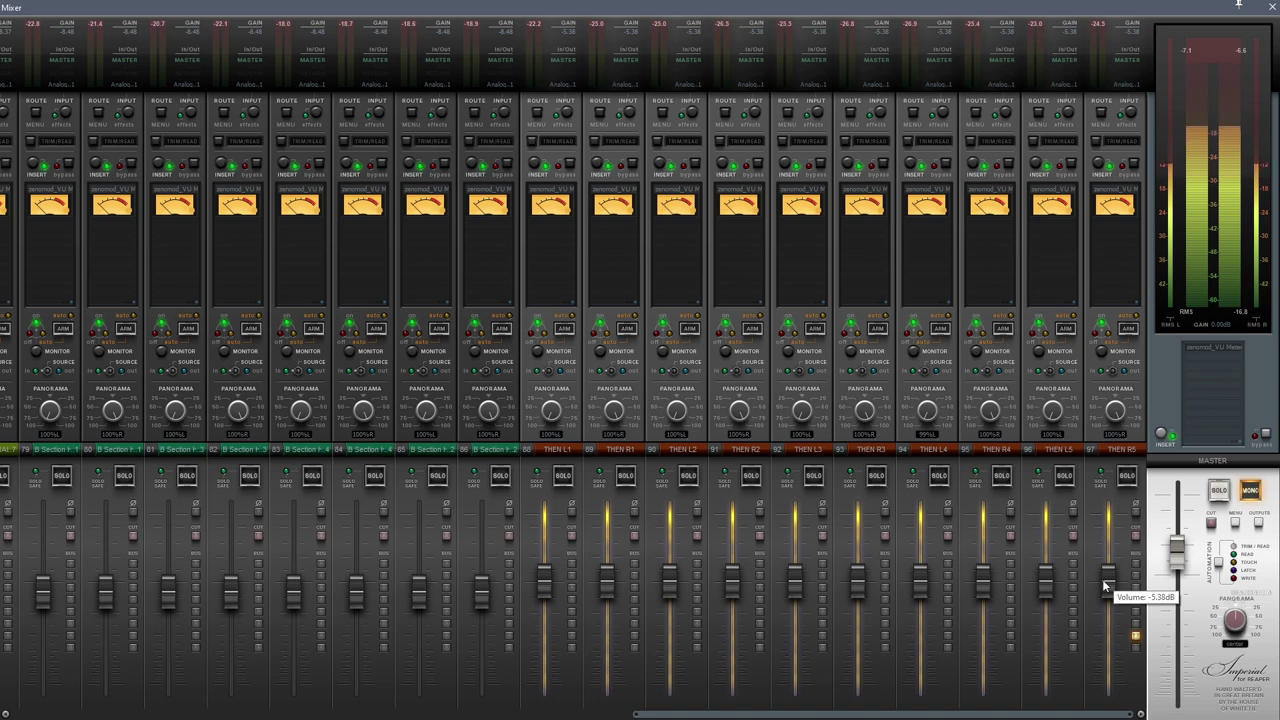
pyautogui.moveTo(1102, 579); pyautogui.dragTo(1101, 584)
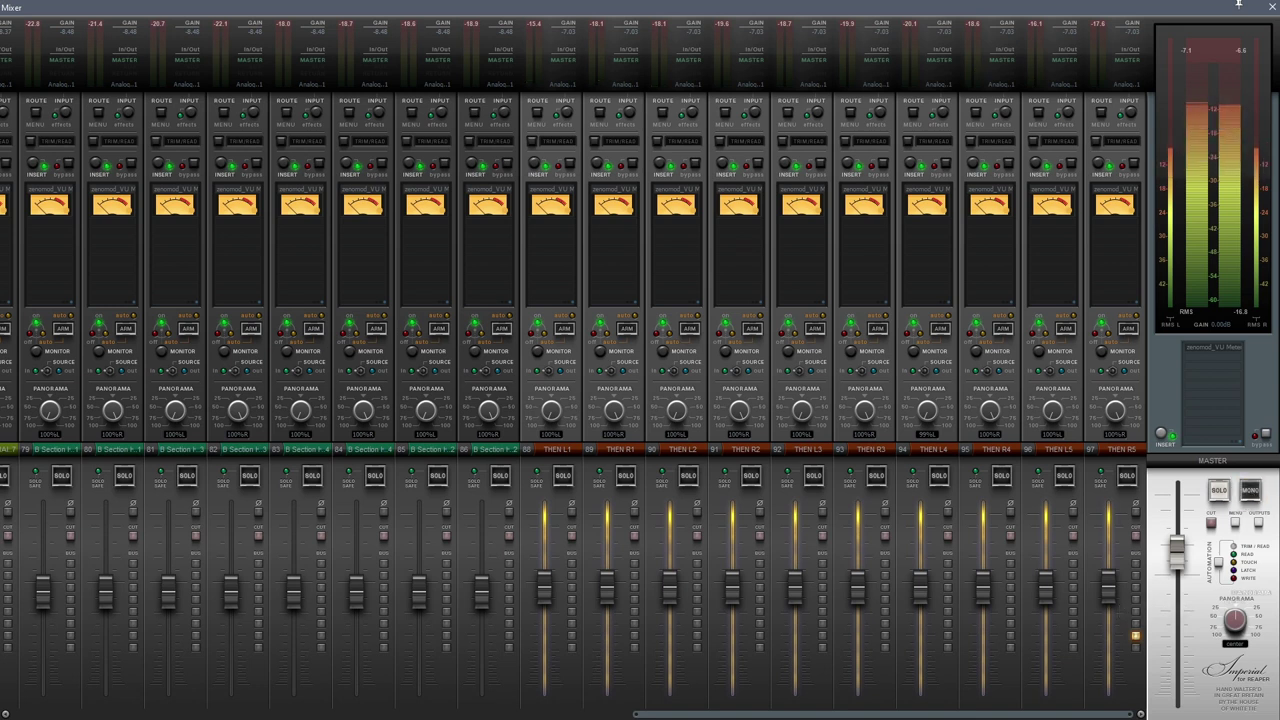
pyautogui.moveTo(1107, 586); pyautogui.dragTo(1107, 590)
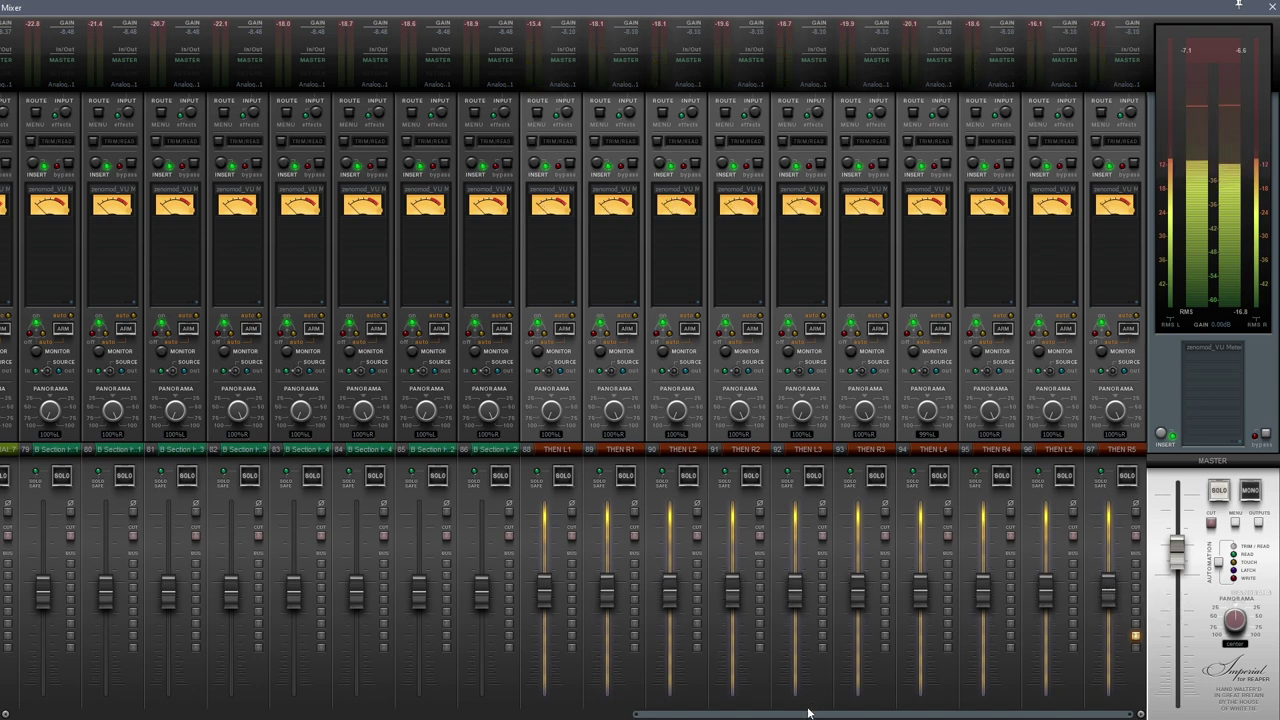
# - Return to the drum tracks and raise the SNARE fader to about -0.7 dB
pyautogui.moveTo(813, 709); pyautogui.dragTo(303, 711)
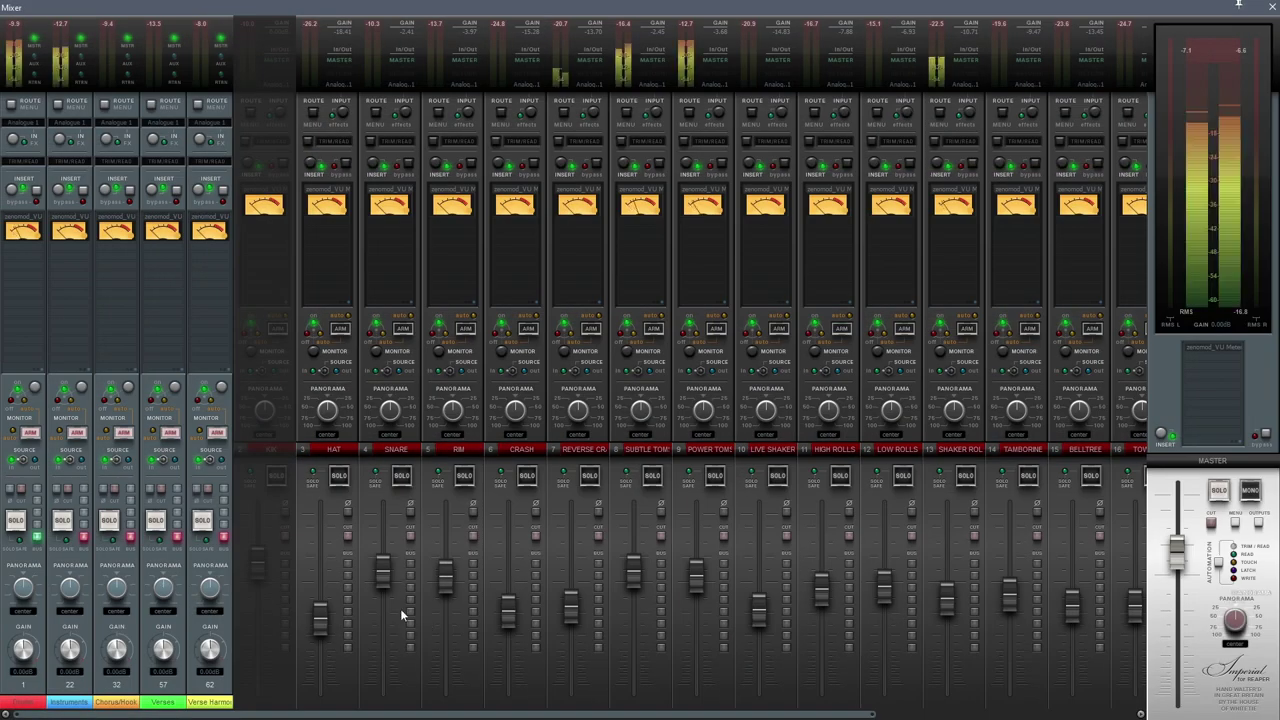
pyautogui.moveTo(381, 572); pyautogui.dragTo(386, 564)
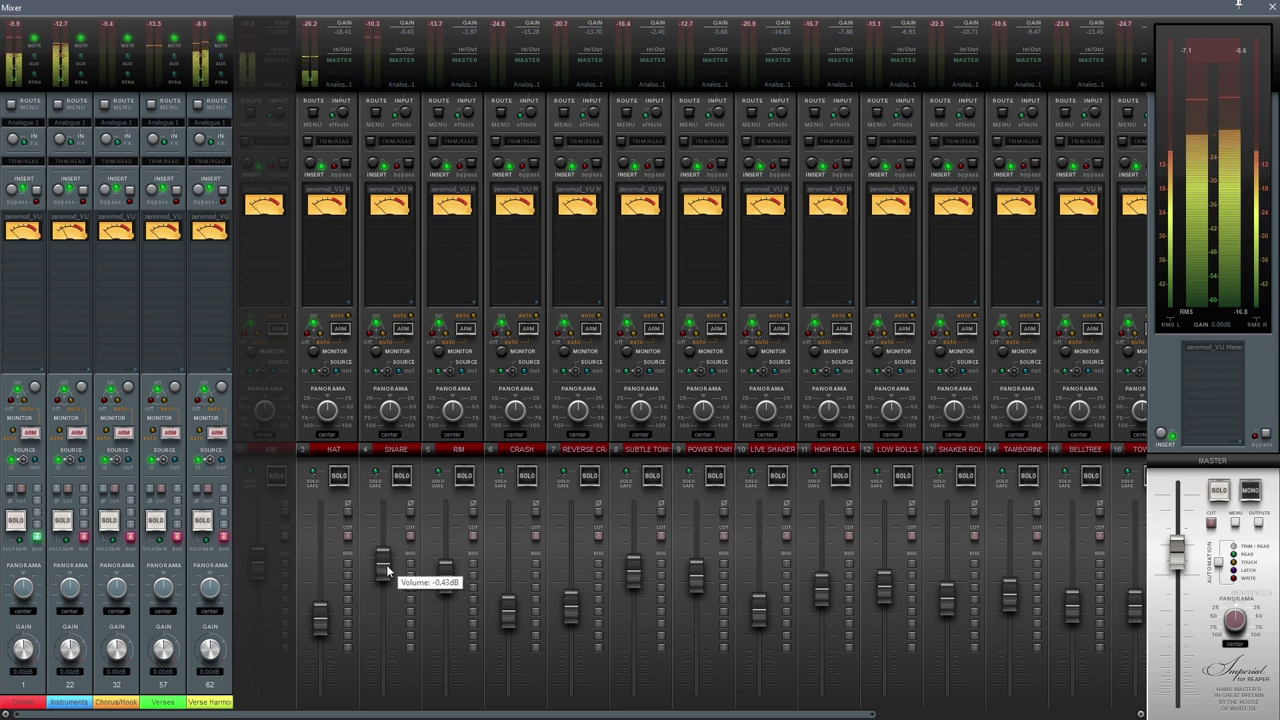
pyautogui.moveTo(387, 564); pyautogui.dragTo(387, 564)
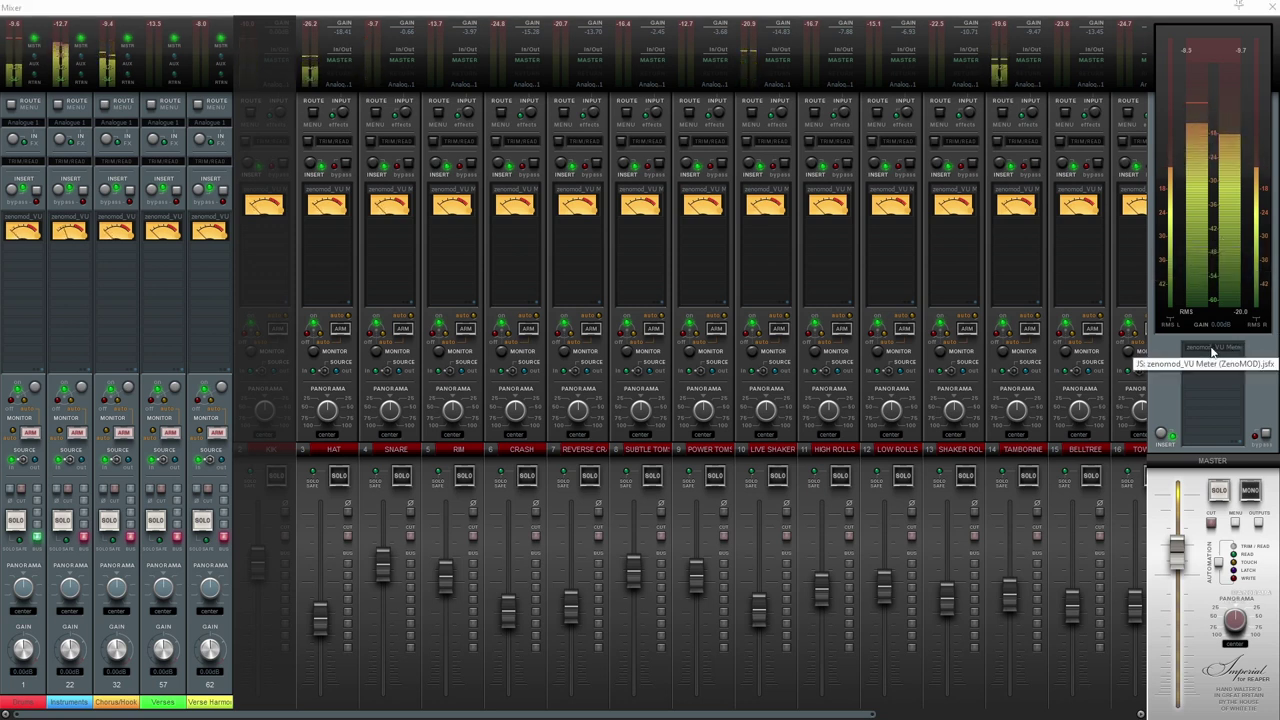
# - Check the master track's level on its VU meter, with the meter window placed over the mixer, and stop playback
pyautogui.moveTo(1279, 116); pyautogui.dragTo(1101, 131)
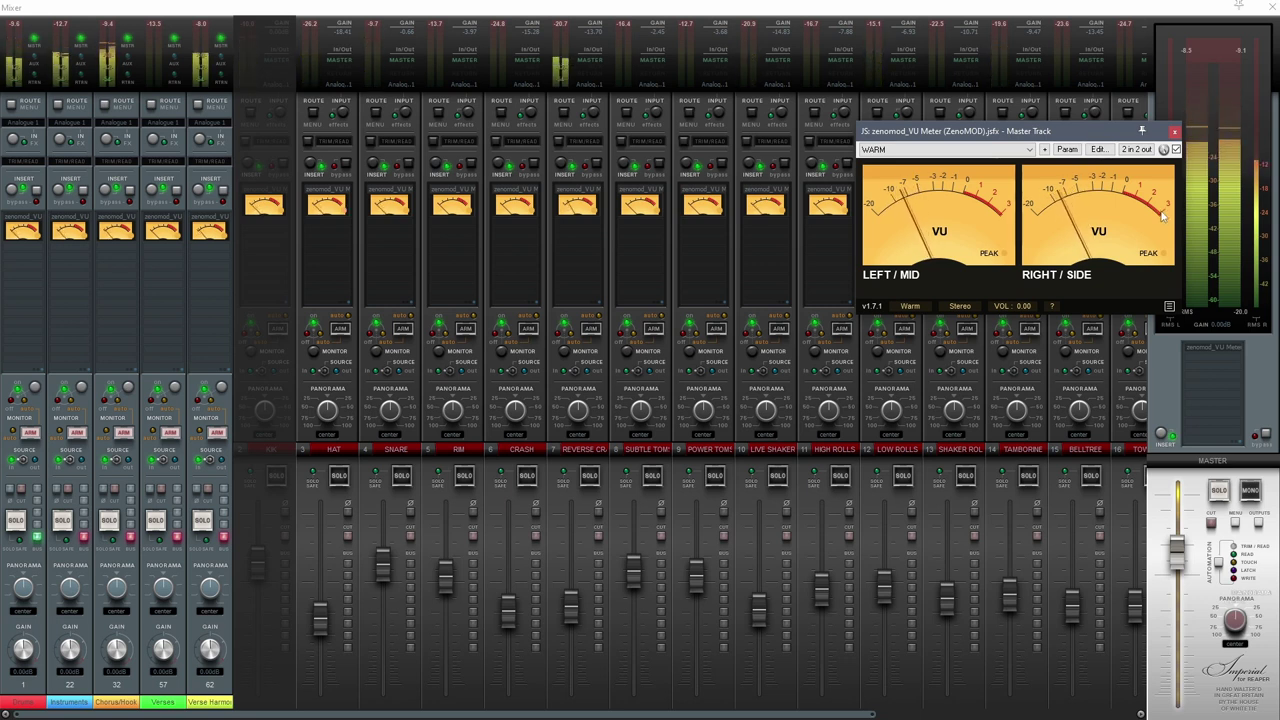
pyautogui.press('space')
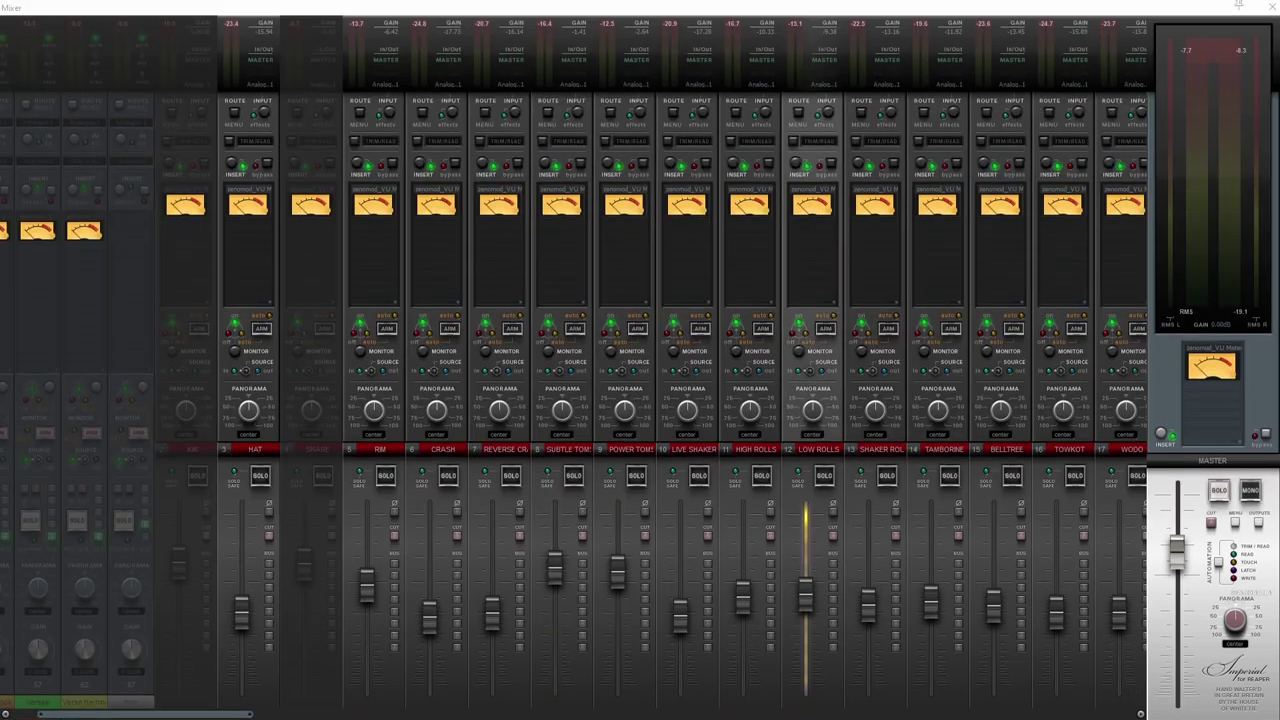
# - Raise the LOW ROLLS fader to about -0.8 dB, checking the track soloed and in the full mix
pyautogui.press('F6')
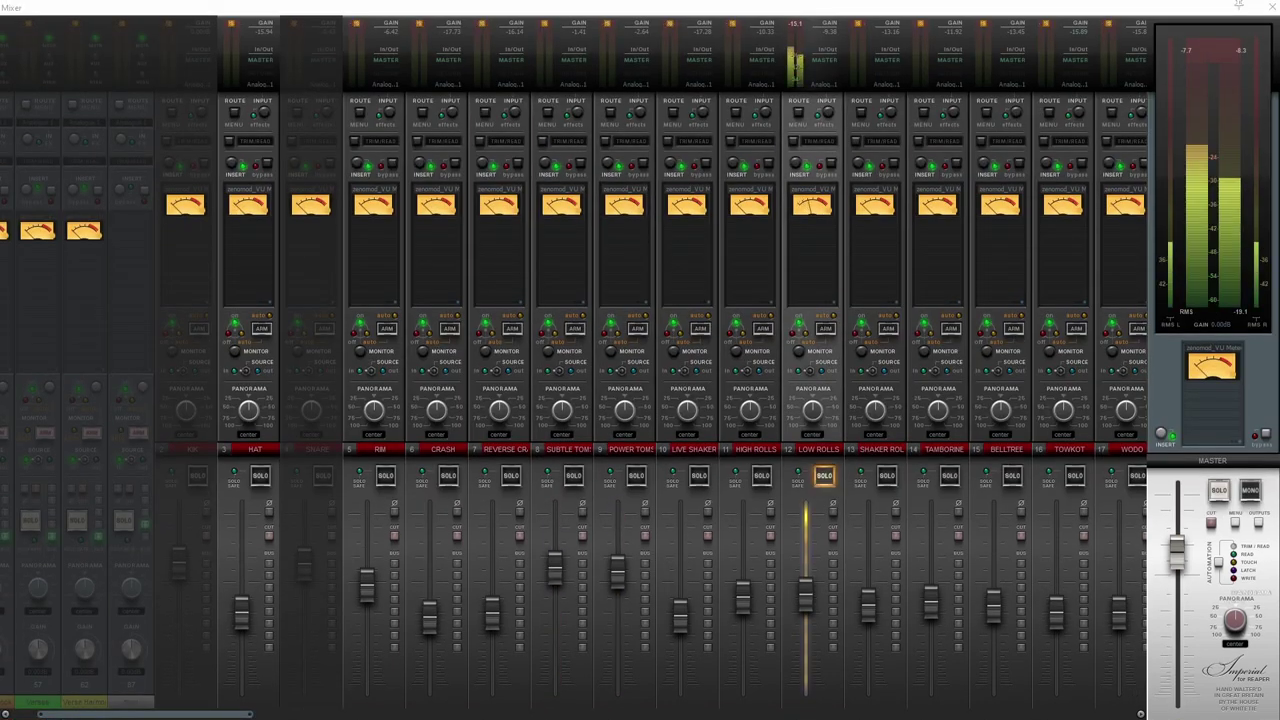
pyautogui.moveTo(808, 588); pyautogui.dragTo(820, 540)
pyautogui.press('space')
pyautogui.click(824, 476)
pyautogui.press('space')
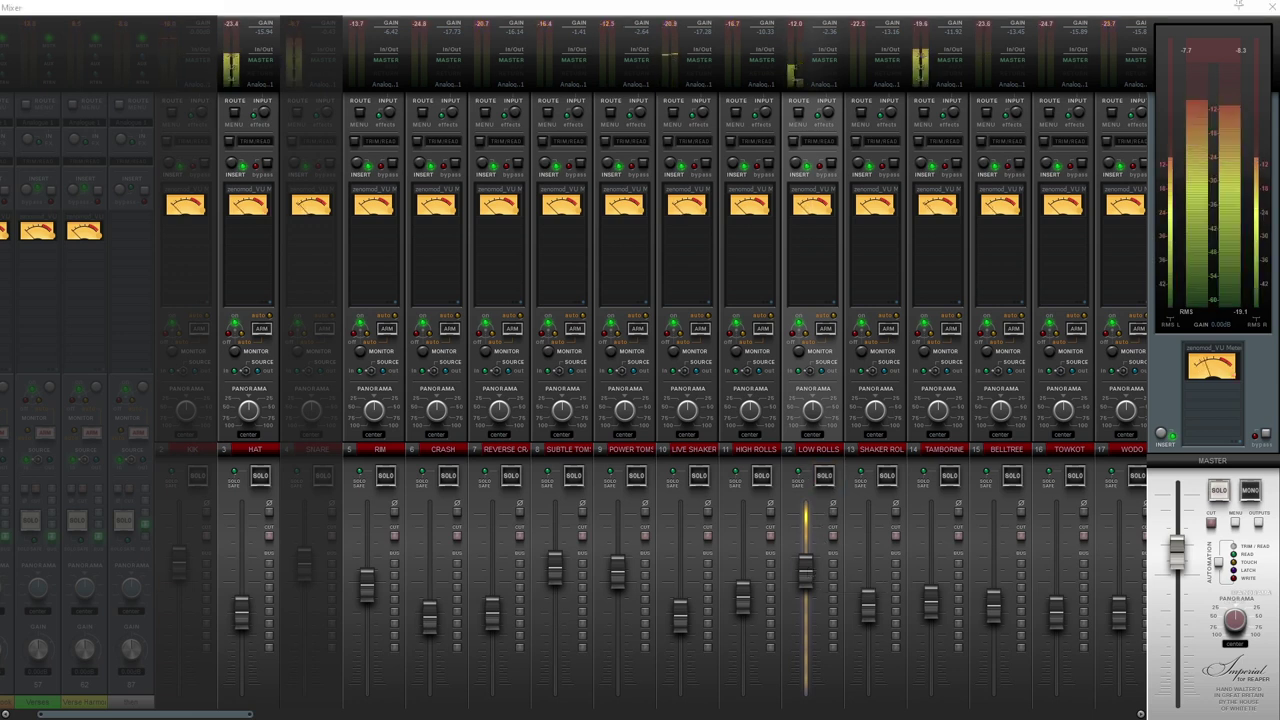
pyautogui.moveTo(806, 571); pyautogui.dragTo(805, 569)
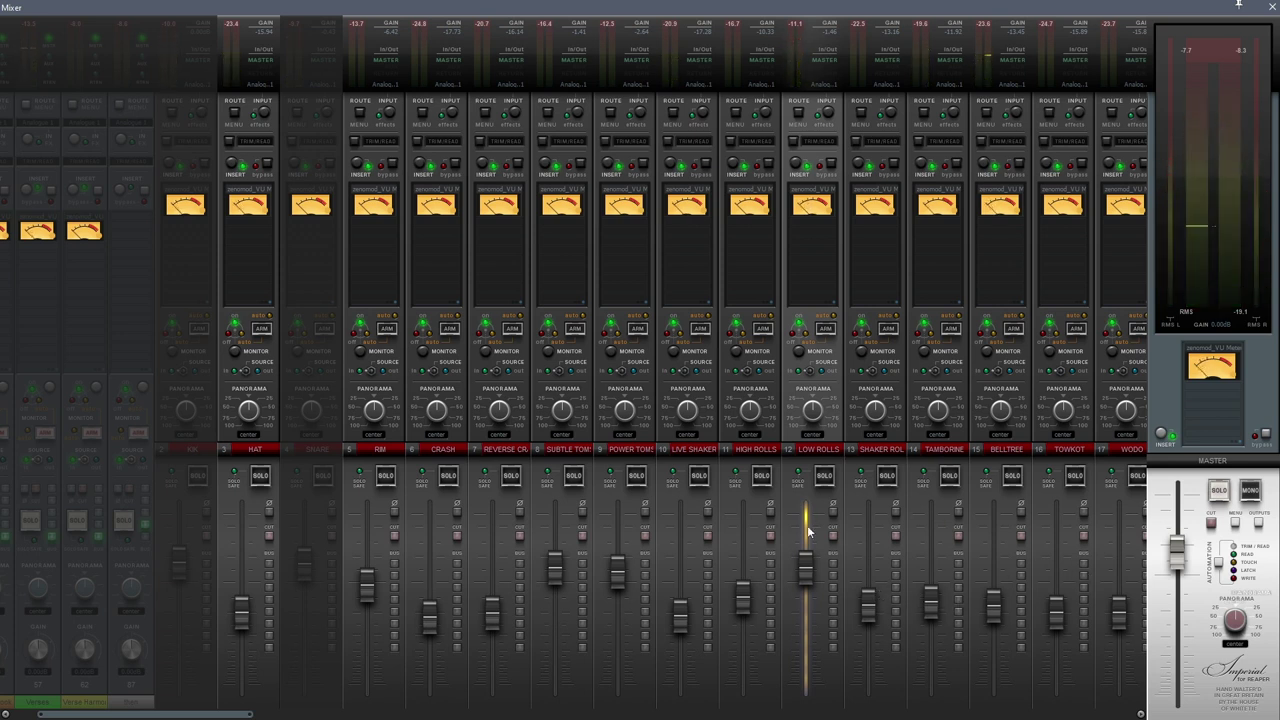
pyautogui.moveTo(804, 571); pyautogui.dragTo(804, 568)
pyautogui.scroll(1, 804, 567)
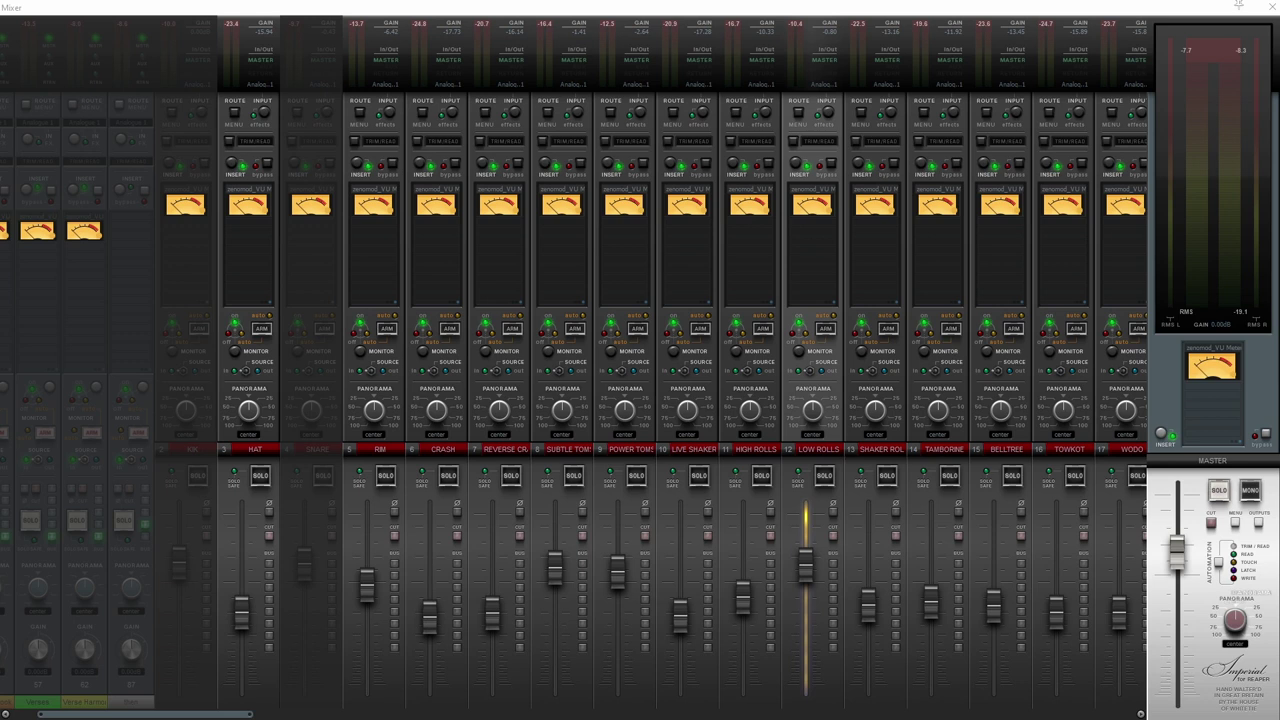
# - Raise the PANTAMB fader to about -11.6 dB and the two WOODBLO faders together to about -14.0 dB
pyautogui.click(1121, 449)
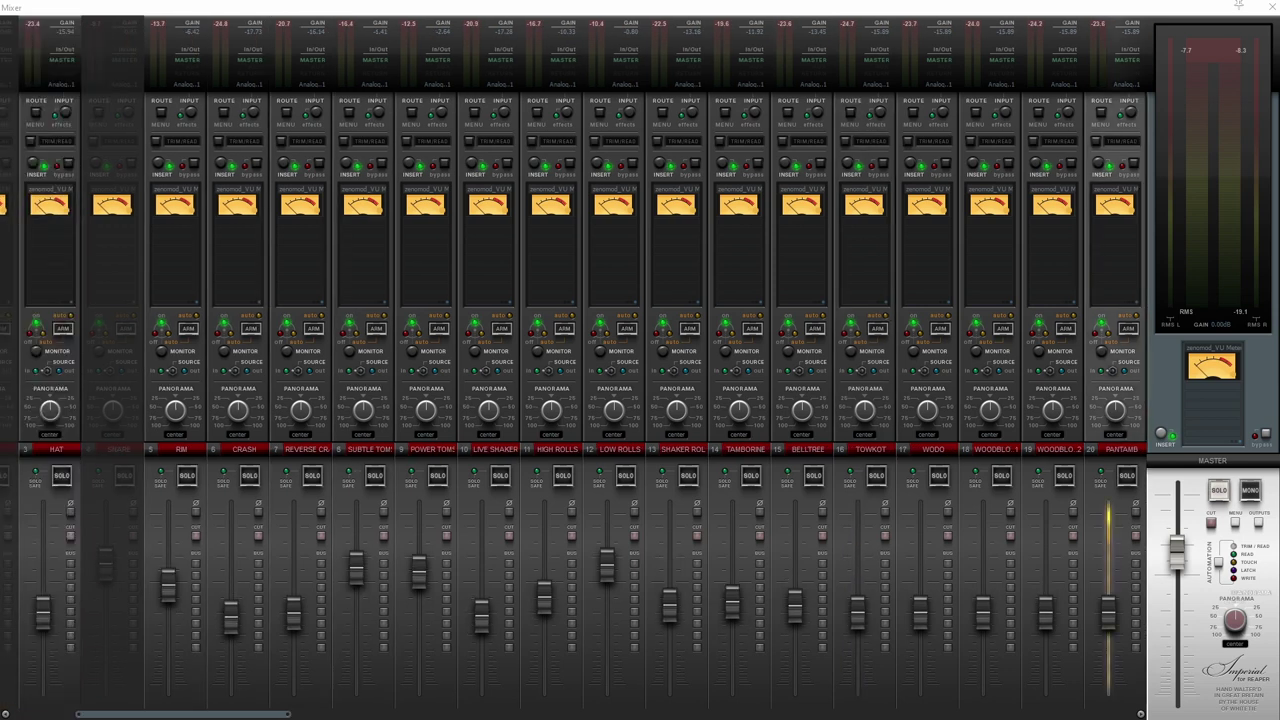
pyautogui.moveTo(1107, 623); pyautogui.dragTo(1112, 603)
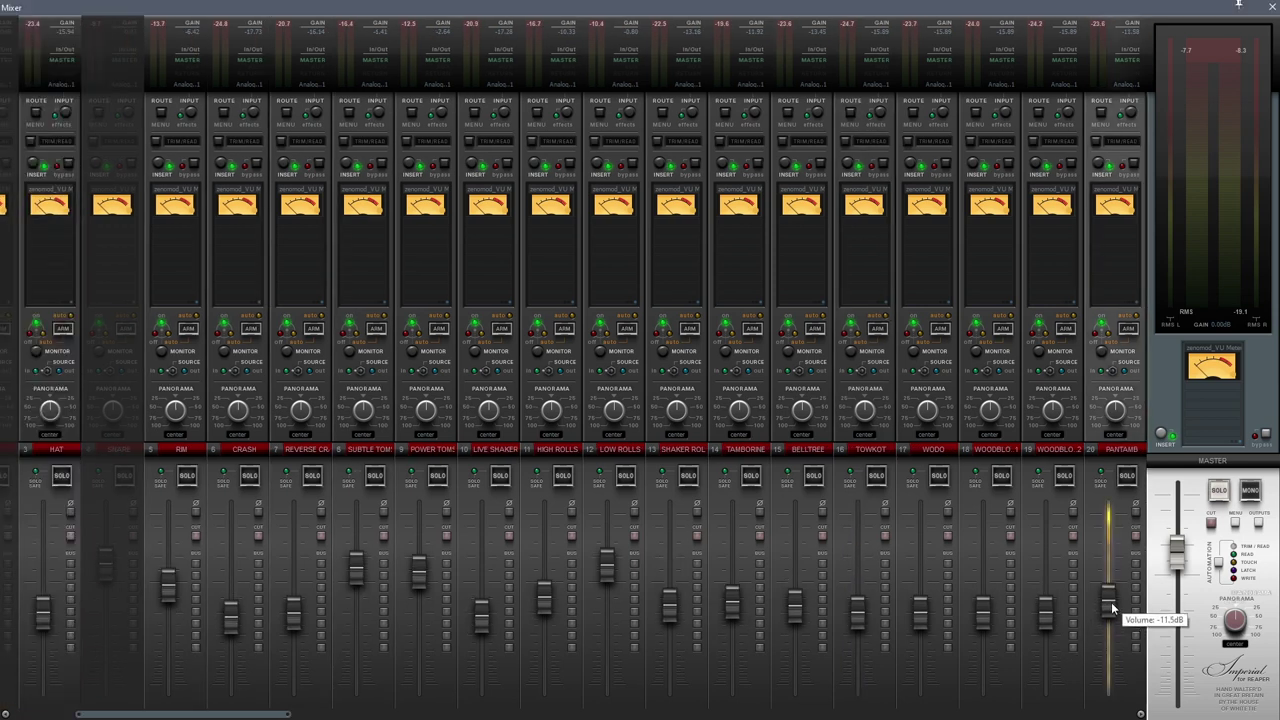
pyautogui.click(1054, 697)
pyautogui.click(988, 621)
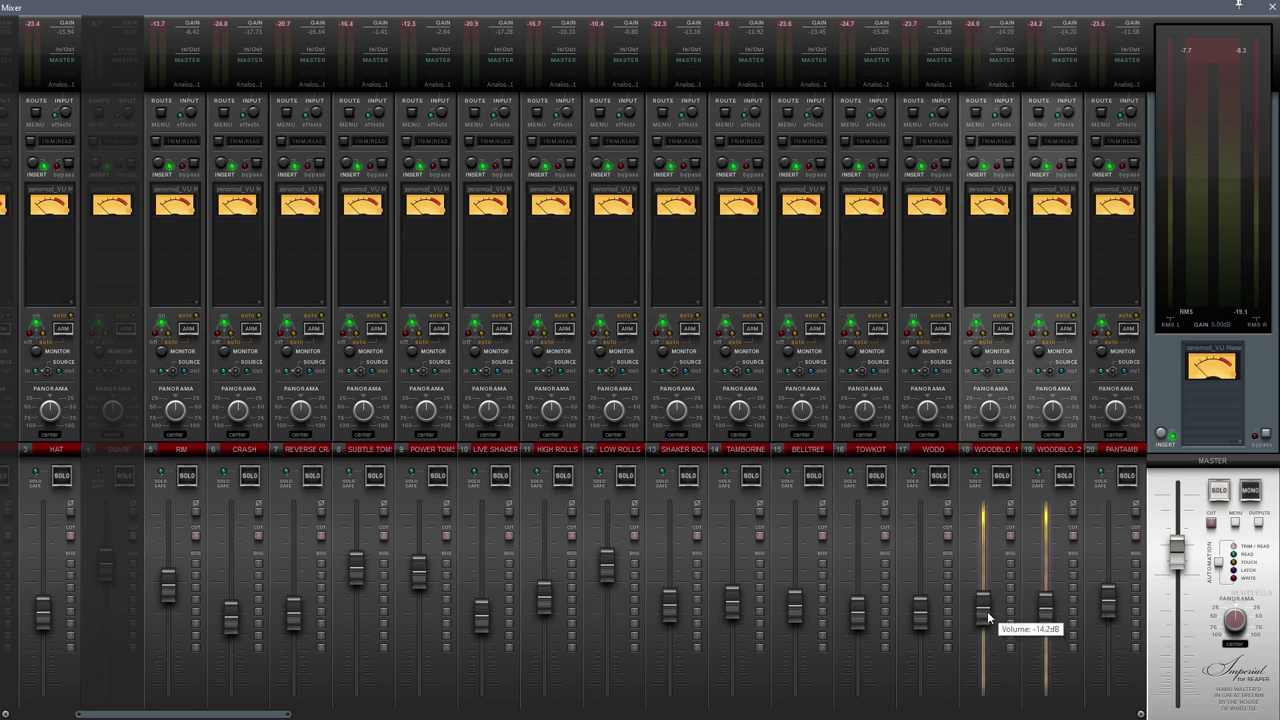
# - Raise the WODO fader to about -8.2 dB, checking the track soloed and in the mix, and stop playback
pyautogui.moveTo(921, 620); pyautogui.dragTo(921, 616)
pyautogui.click(943, 707)
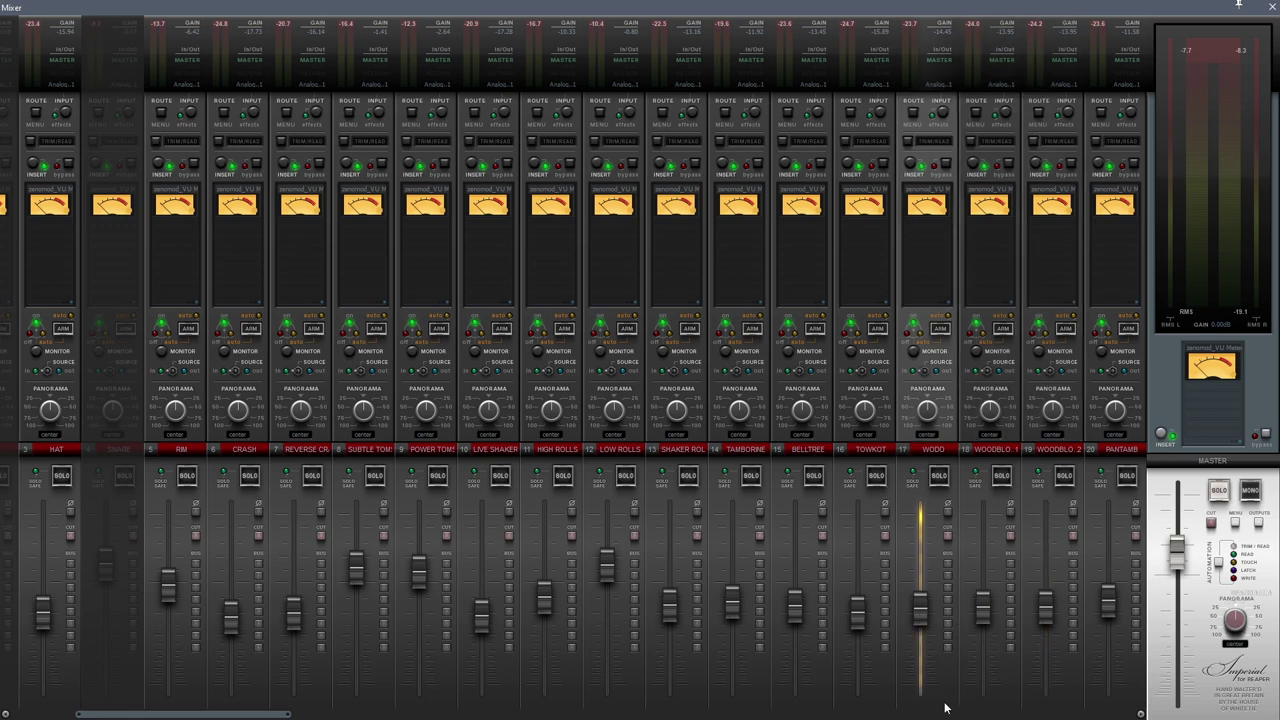
pyautogui.moveTo(922, 609); pyautogui.dragTo(921, 602)
pyautogui.press('space')
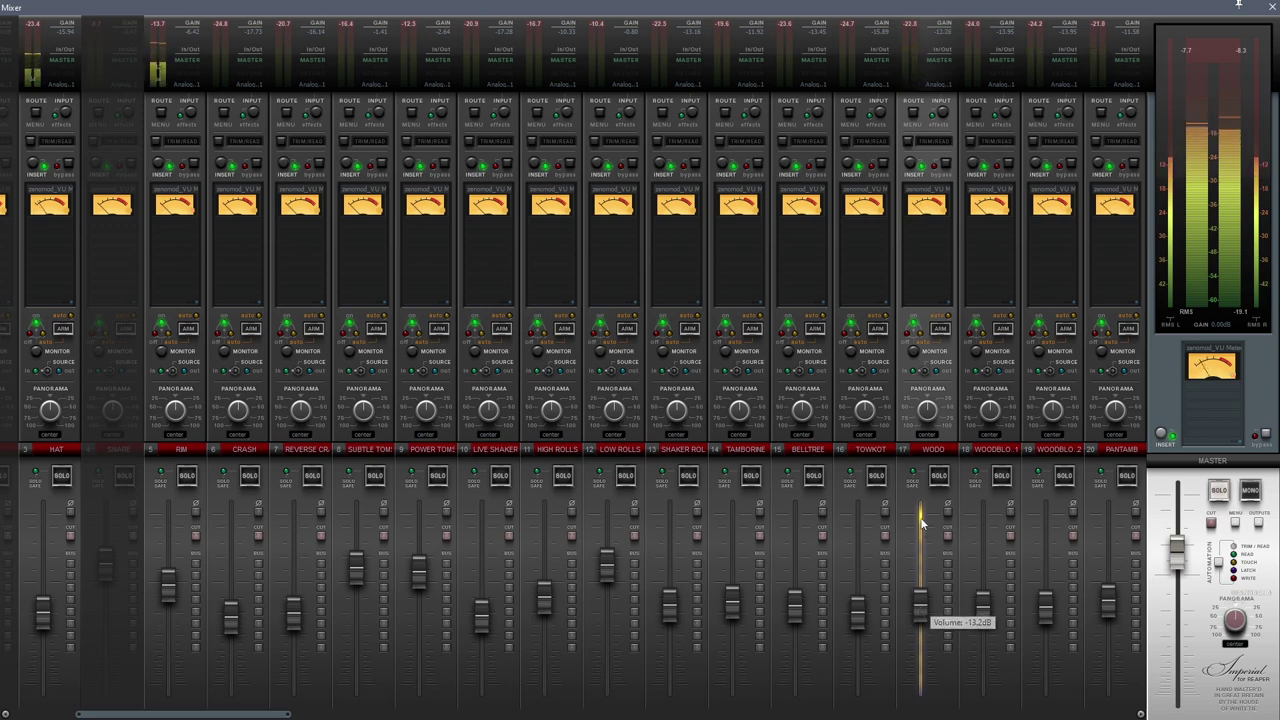
pyautogui.click(938, 477)
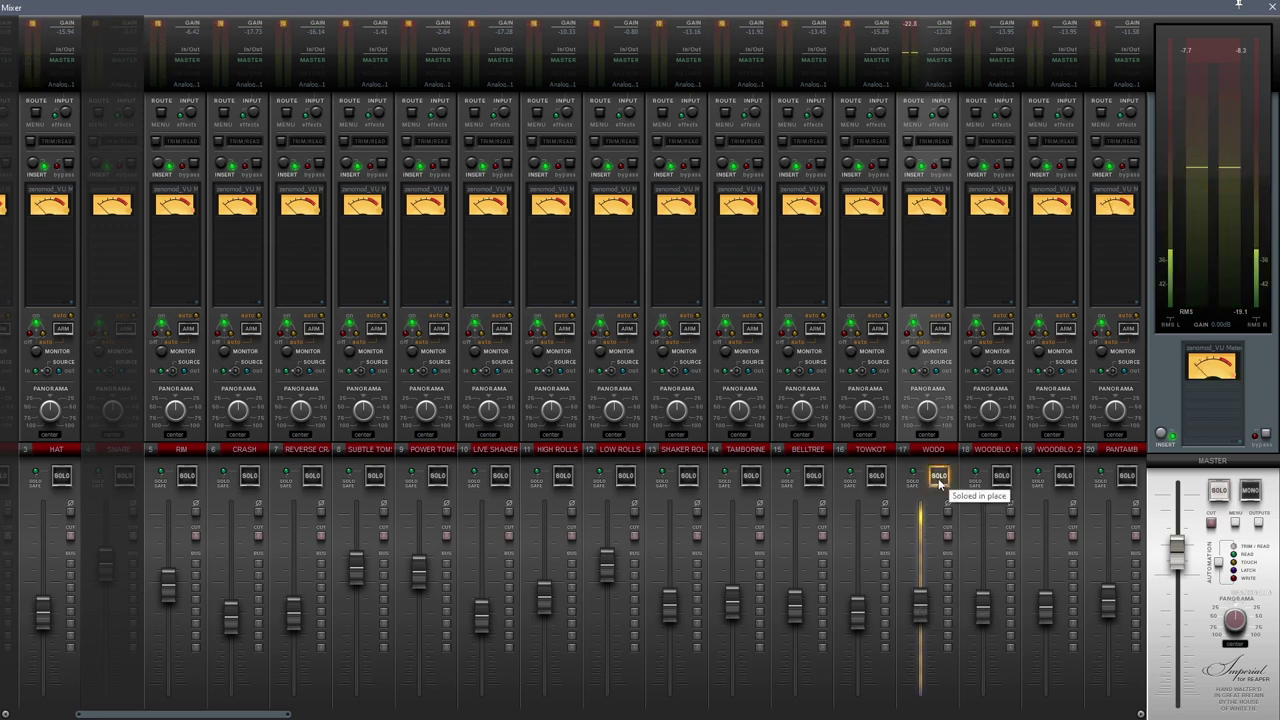
pyautogui.click(938, 478)
pyautogui.moveTo(926, 628)
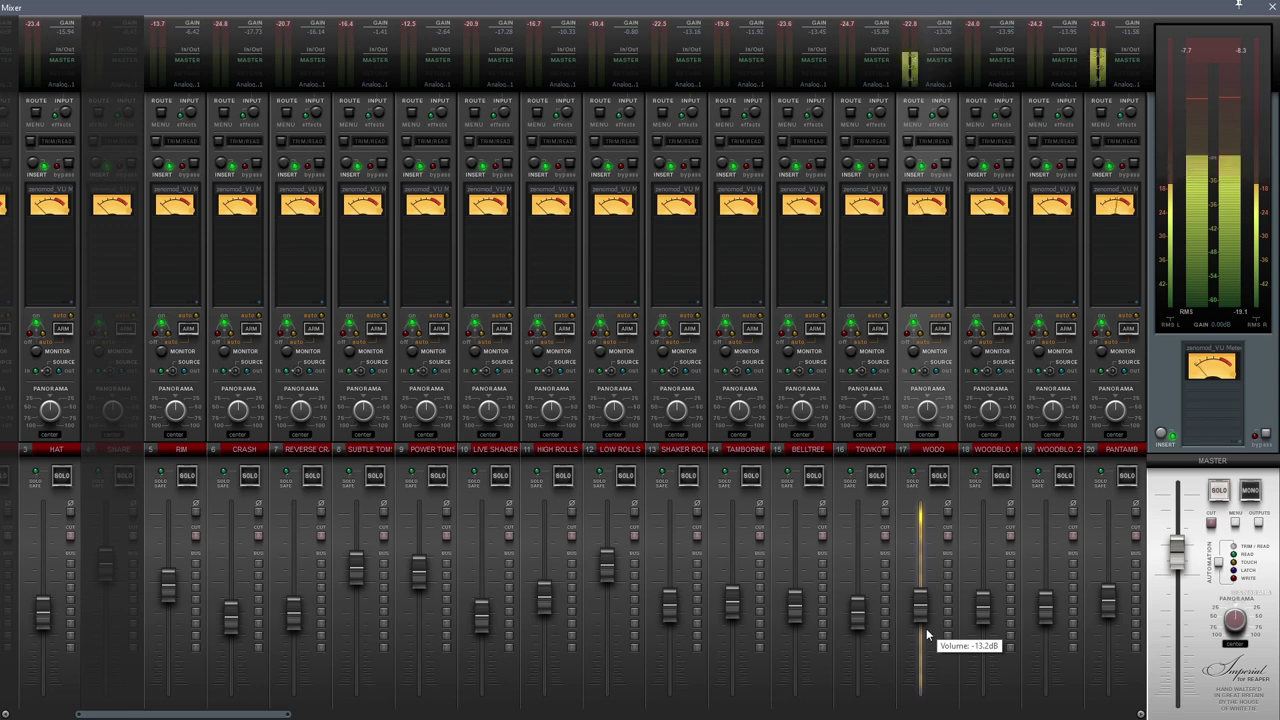
pyautogui.moveTo(926, 628); pyautogui.dragTo(922, 587)
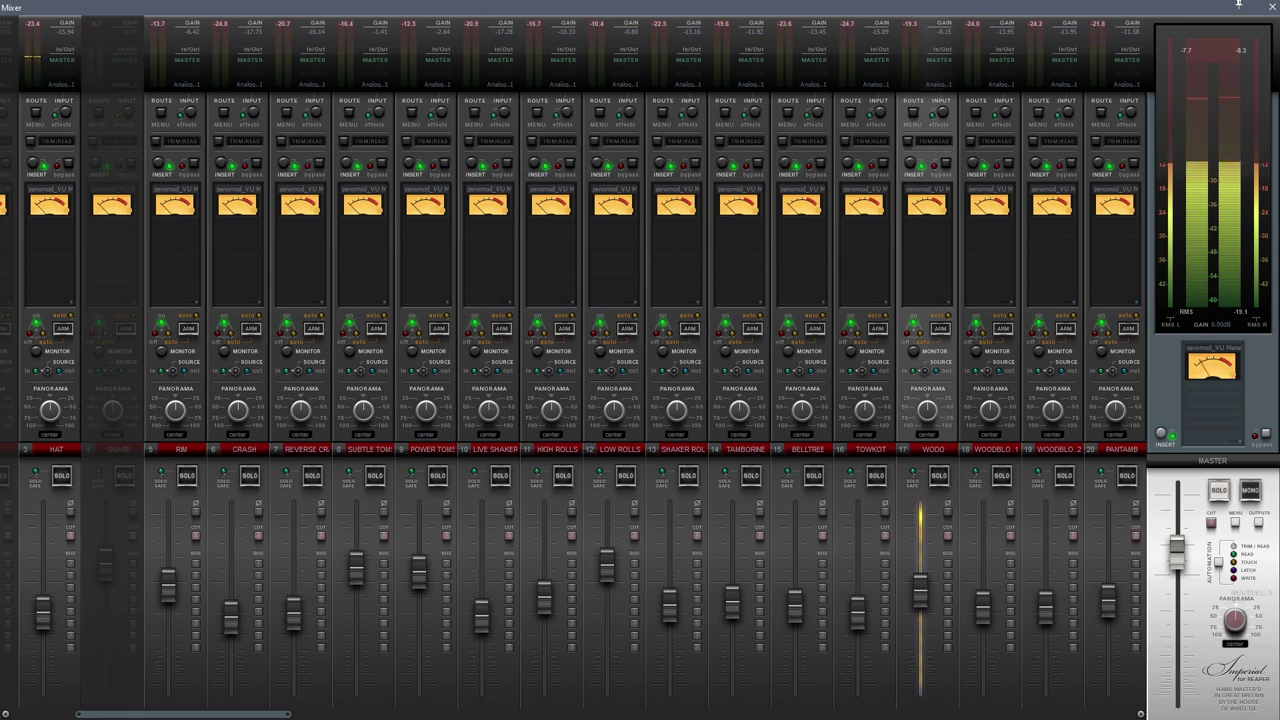
pyautogui.press('space')
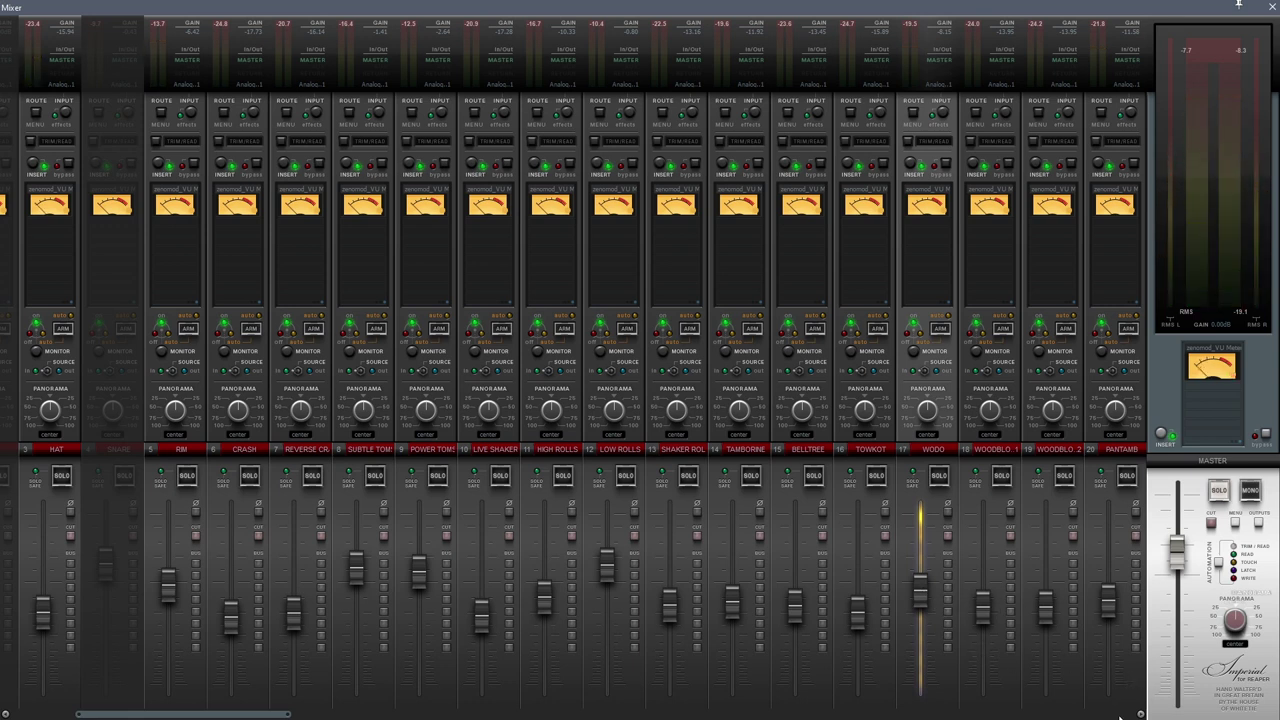
# - Play the mix and raise the TIMPANI fader in small increments to about -1.9 dB
pyautogui.hscroll(5, 1120, 716)
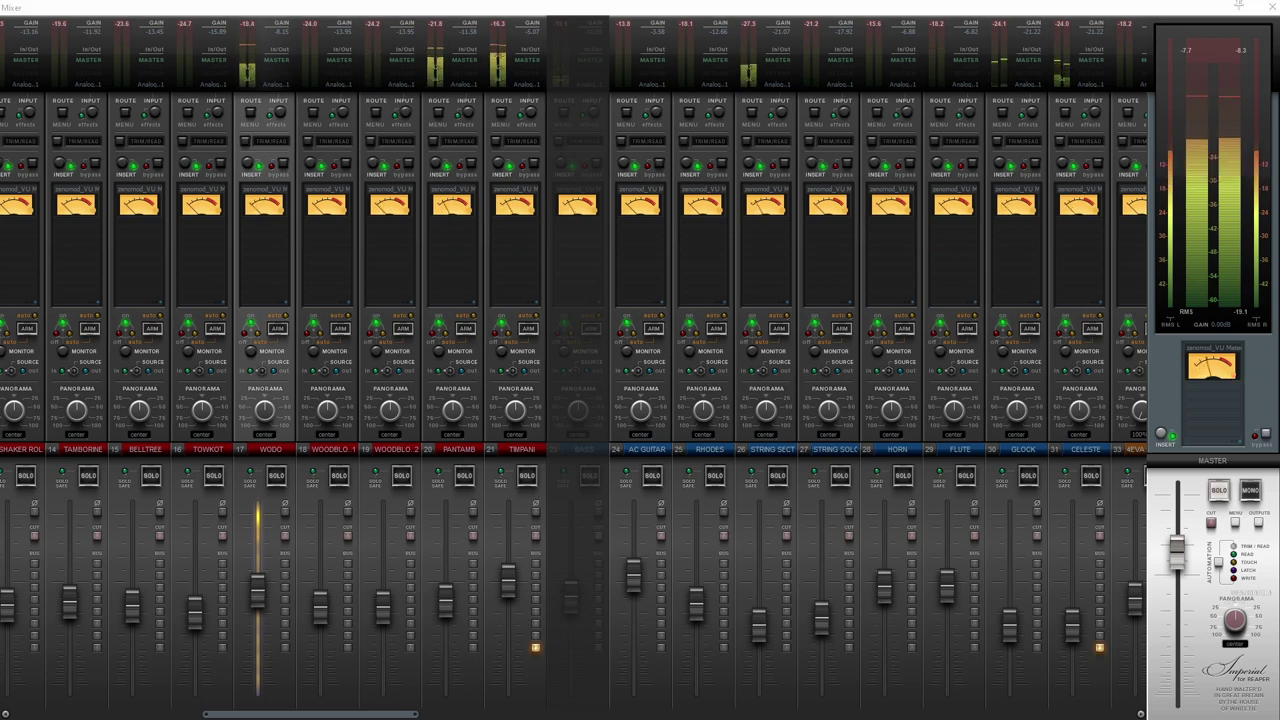
pyautogui.scroll(3, 516, 578)
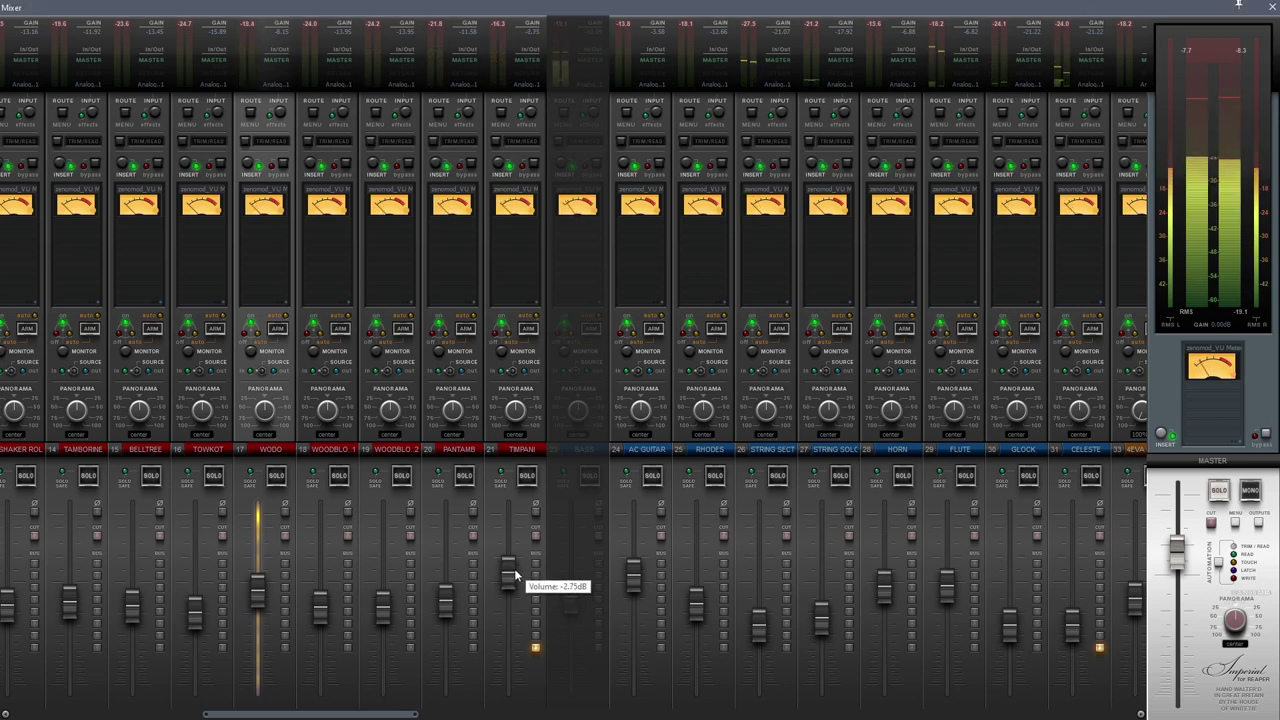
pyautogui.scroll(1, 509, 577)
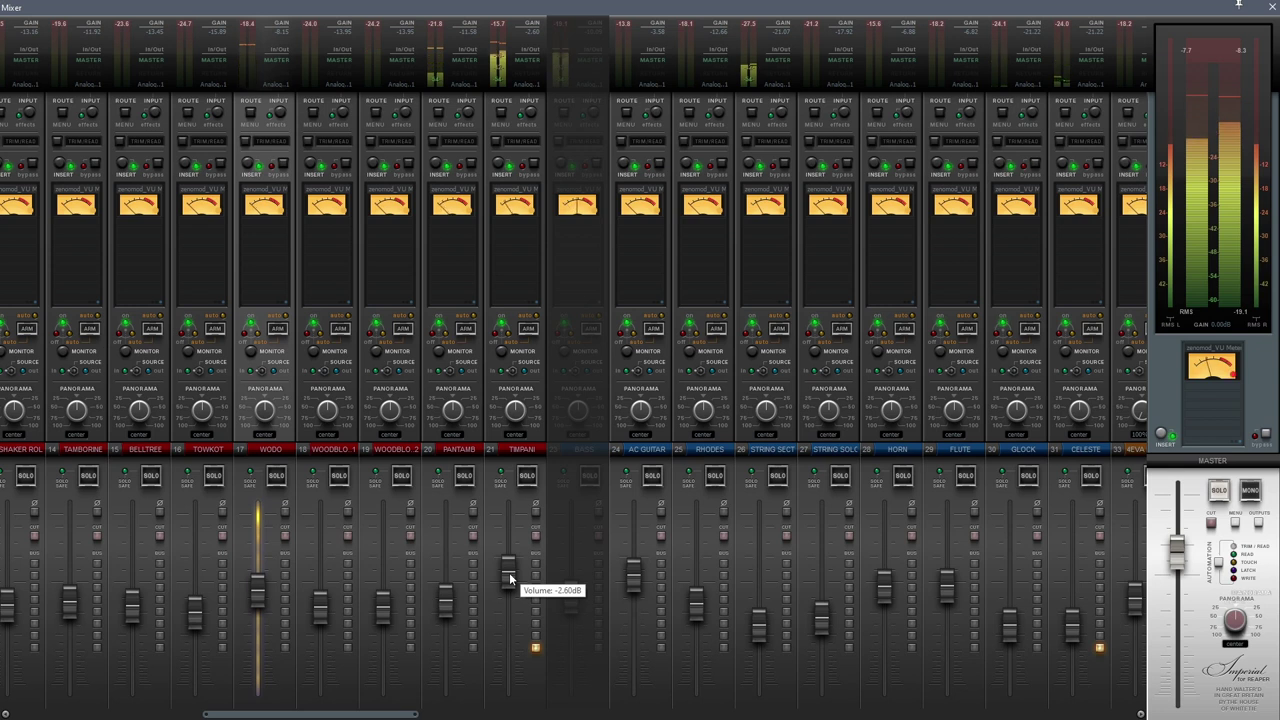
pyautogui.scroll(2, 509, 573)
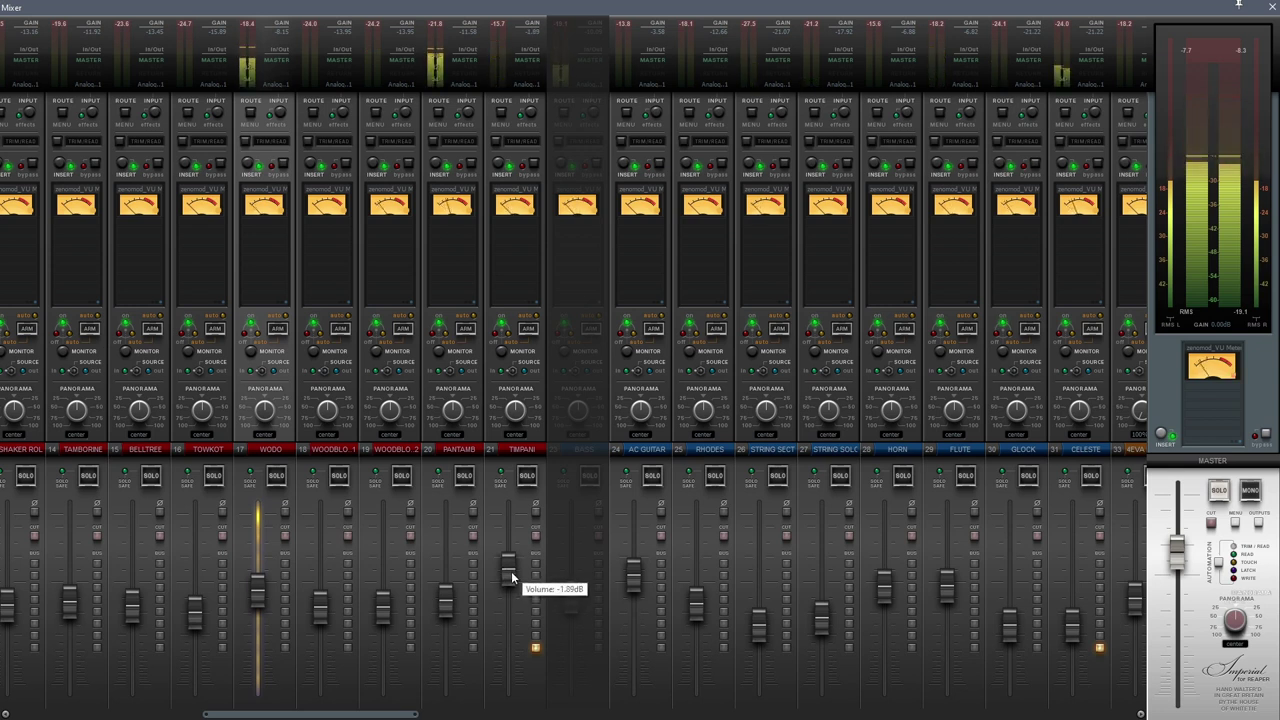
pyautogui.scroll(2, 511, 571)
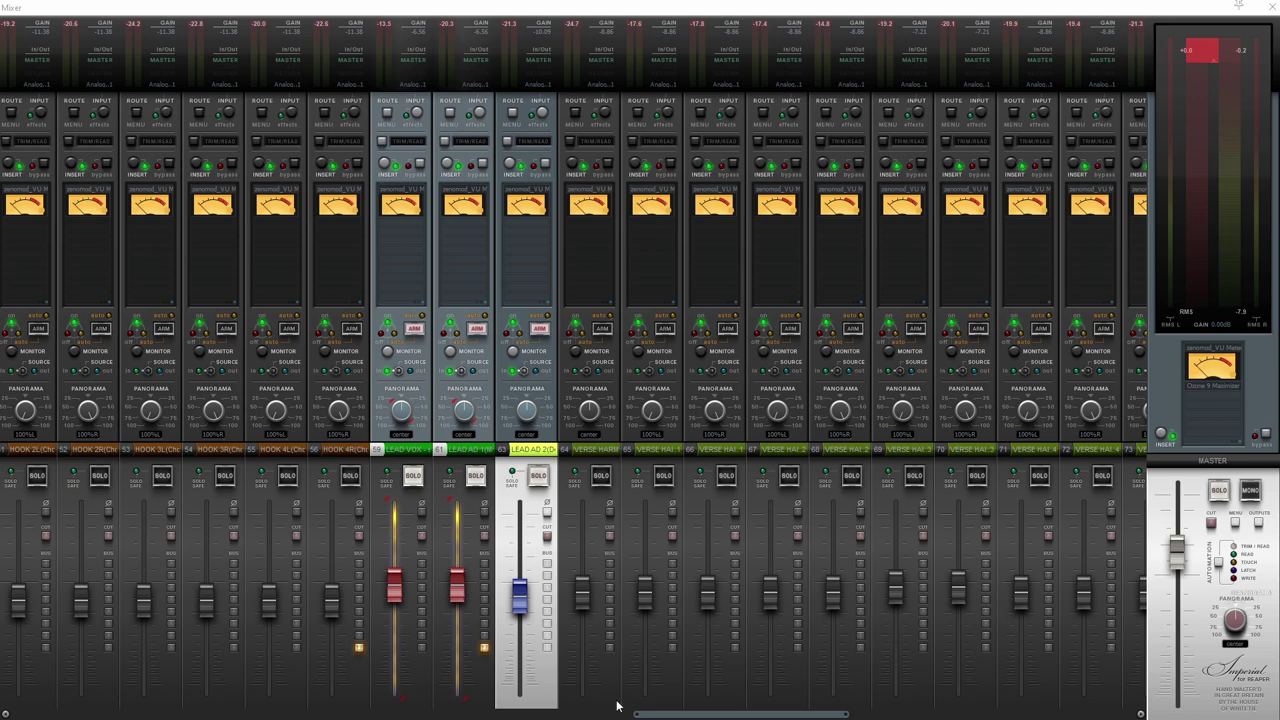
# - Return the mixer view to the drum tracks
pyautogui.moveTo(683, 715); pyautogui.dragTo(44, 708)
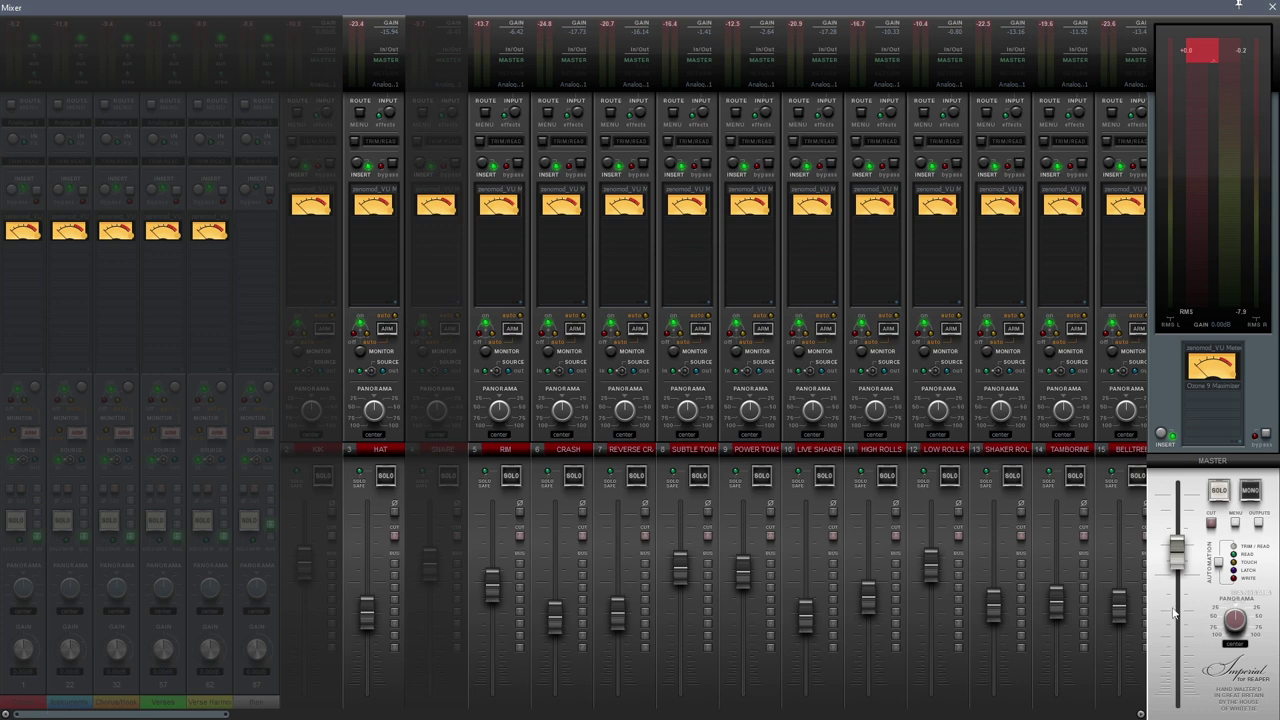